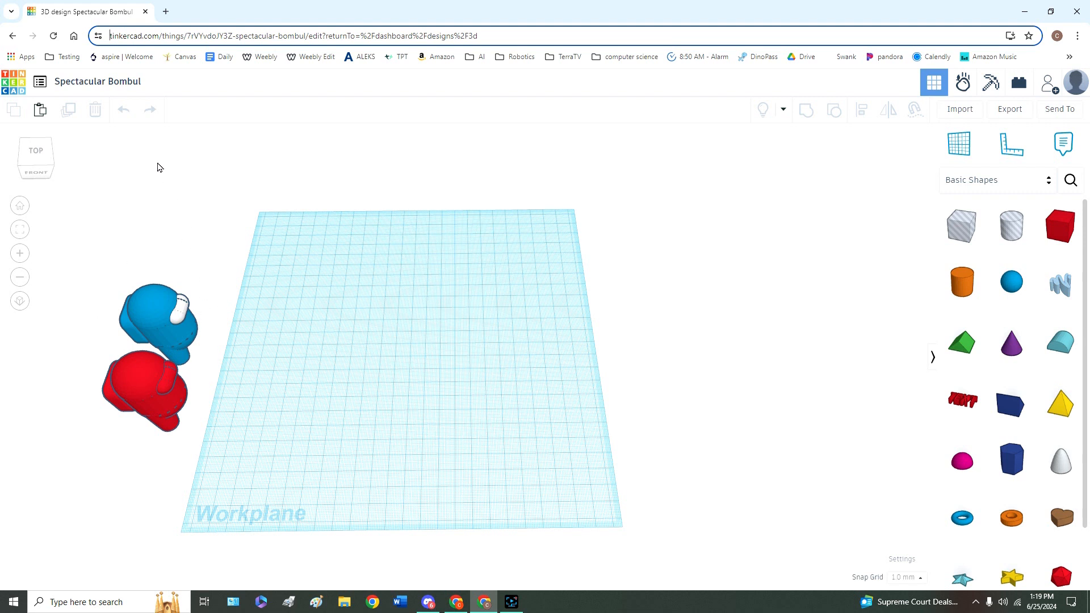
Rename the design as "among us character"
click(121, 84)
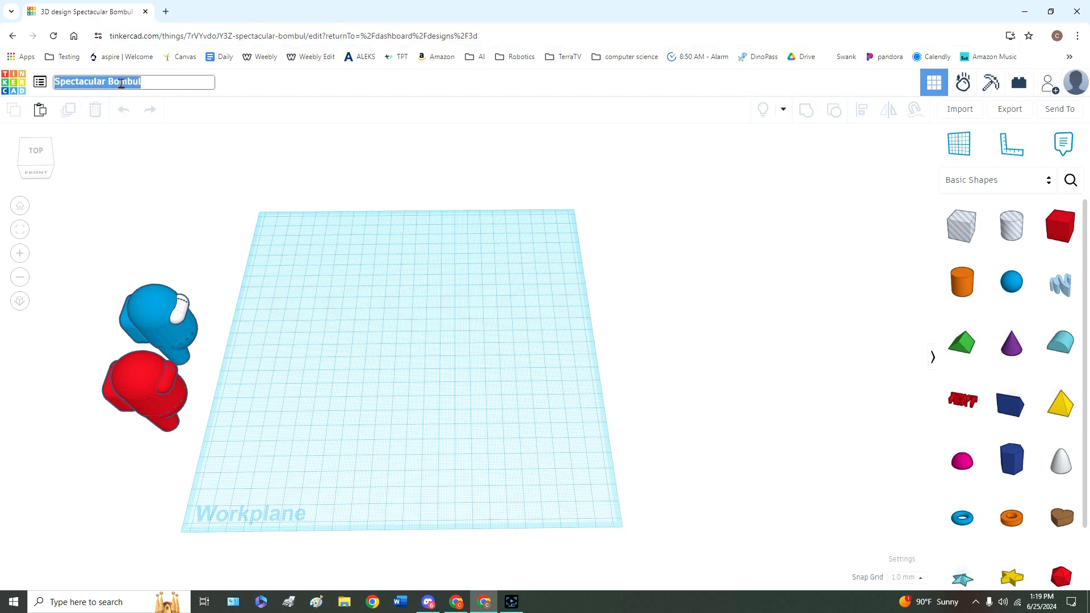
text(among)
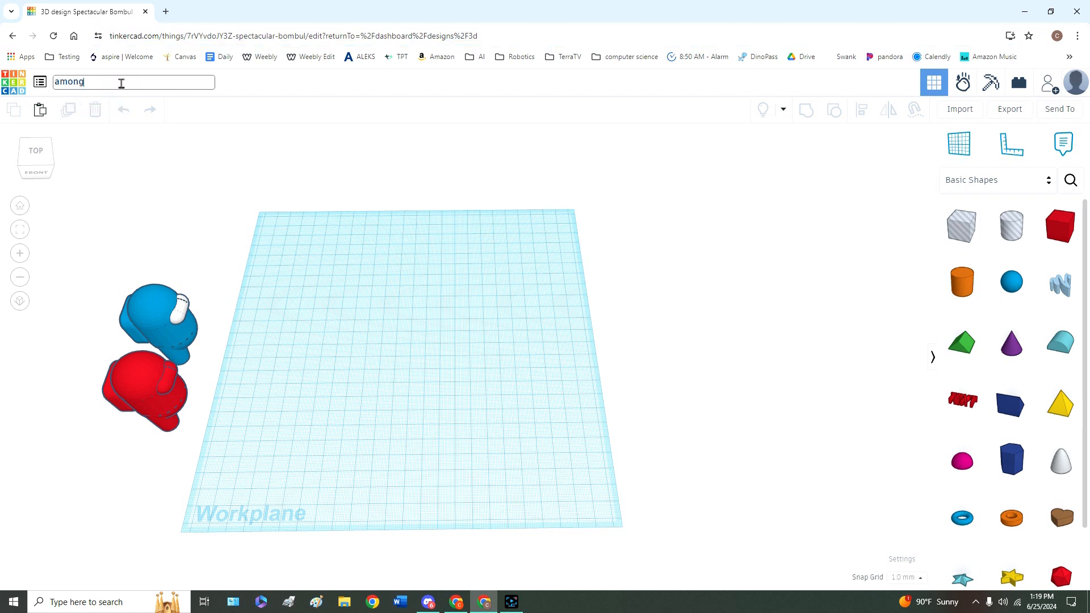
text( us character)
key(Return)
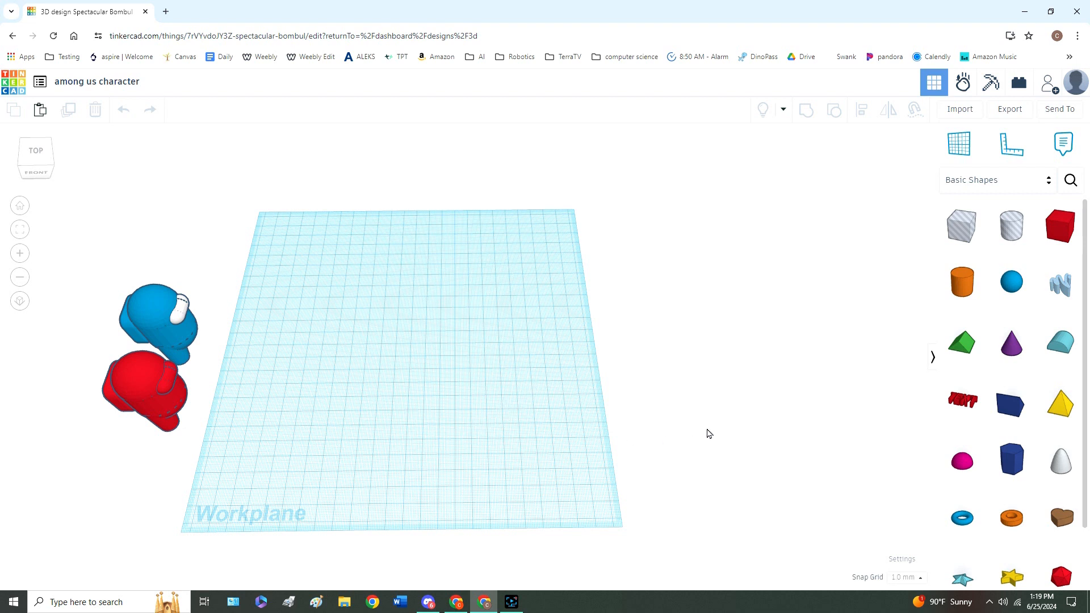
Add a cylinder from the basic shapes near the middle of the workplane
scroll(999, 359, down, 1)
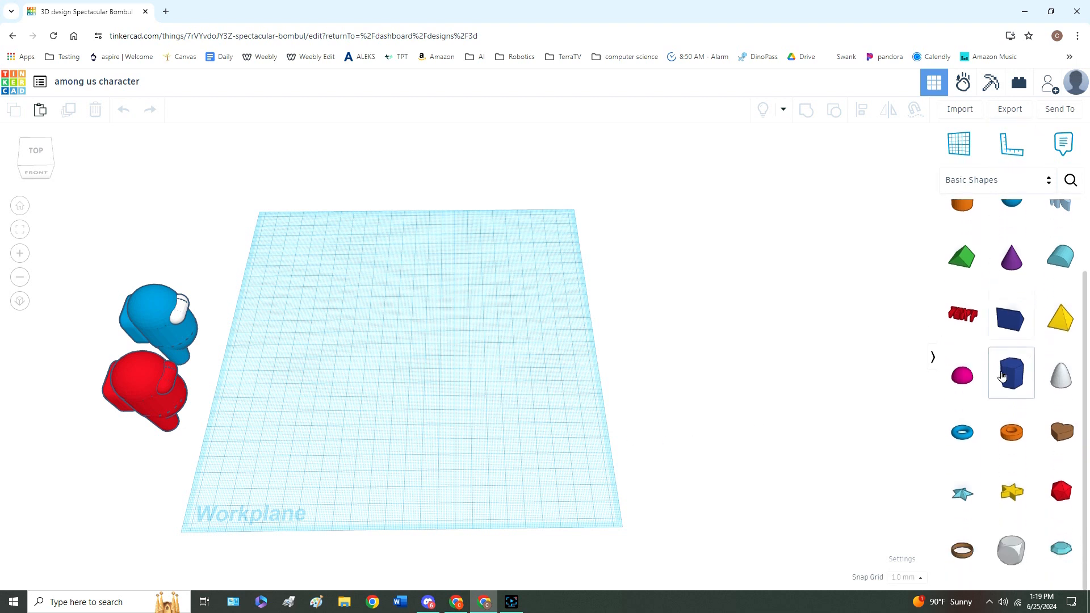
scroll(994, 389, up, 1)
scroll(994, 390, down, 1)
scroll(1011, 397, up, 1)
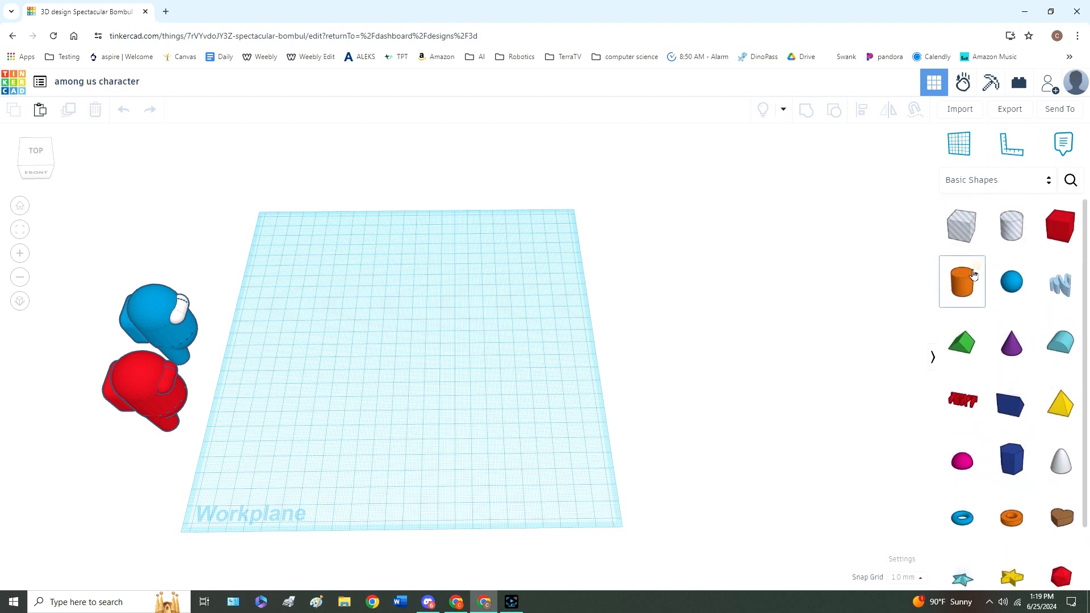
scroll(1086, 276, down, 1)
scroll(1057, 232, up, 1)
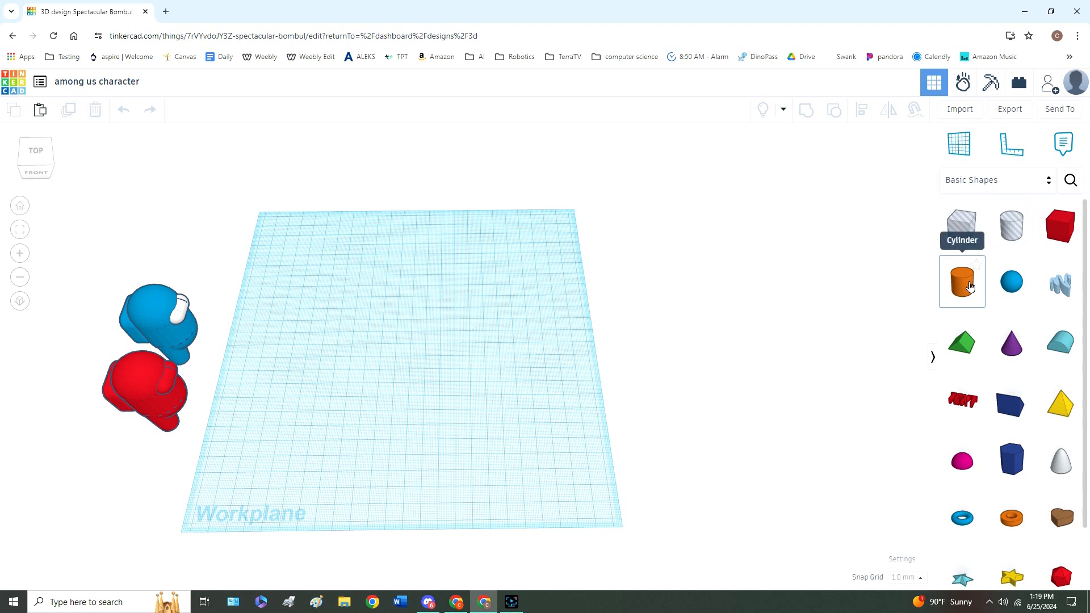
drag(964, 290, 405, 356)
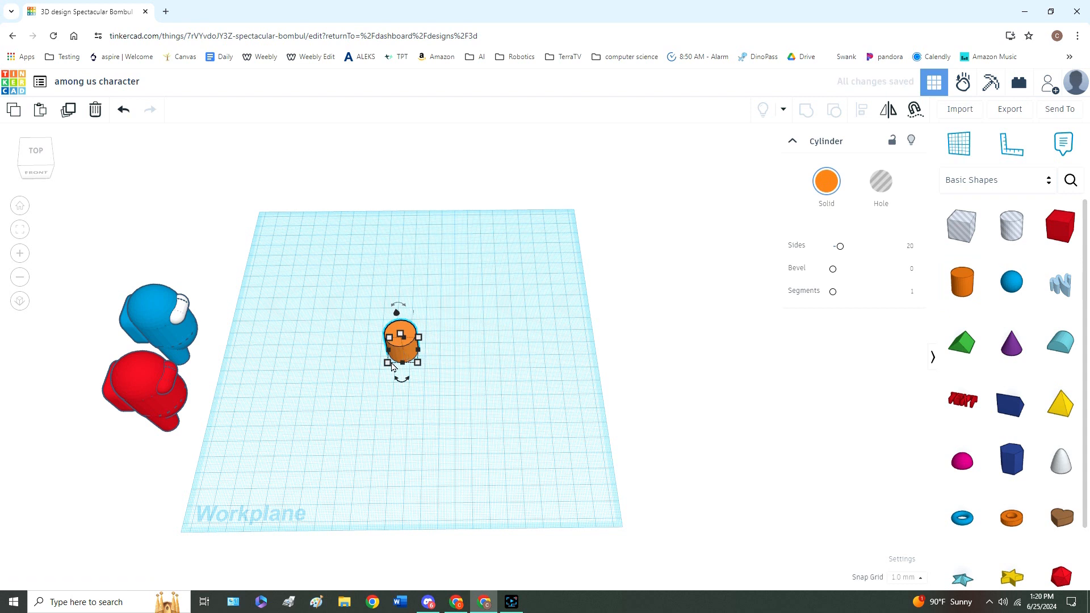
Set the cylinder's length and width to 30 mm each, check its height, and deselect it
click(387, 363)
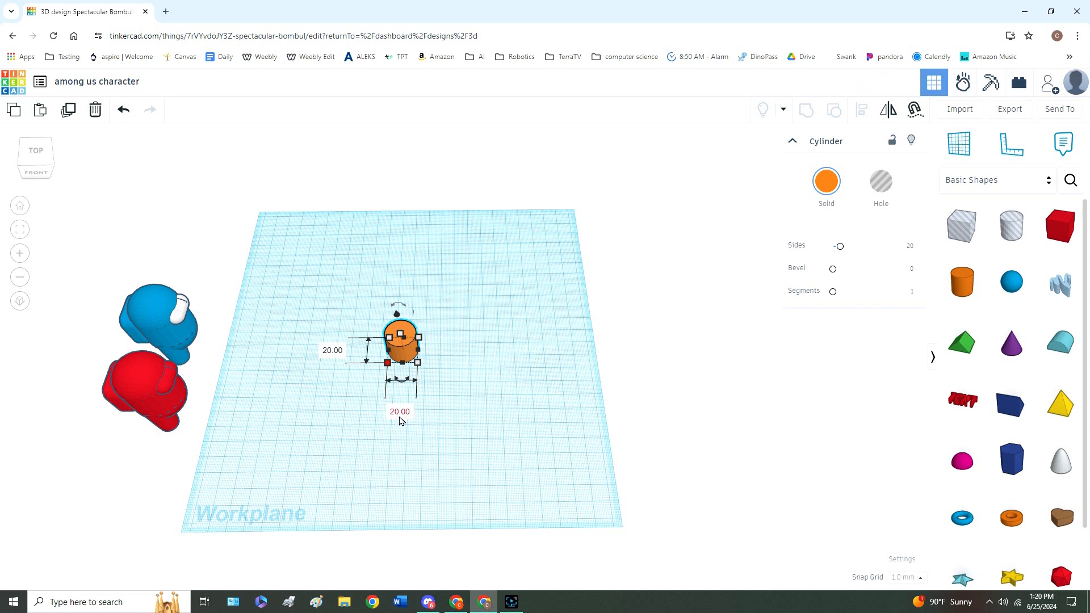
click(401, 413)
text(30)
key(Return)
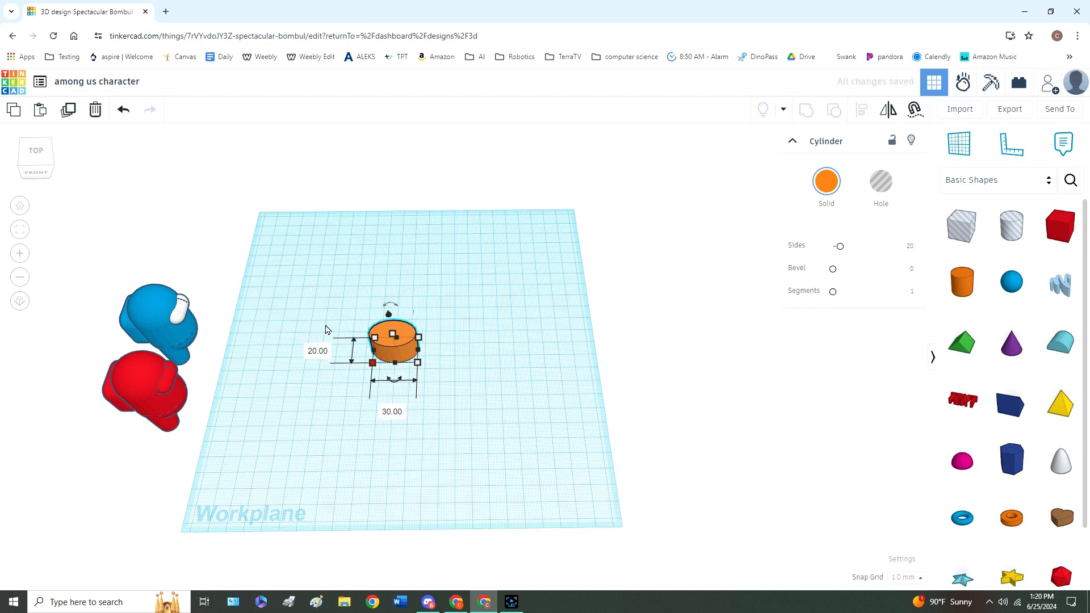
click(318, 352)
text(30)
key(Return)
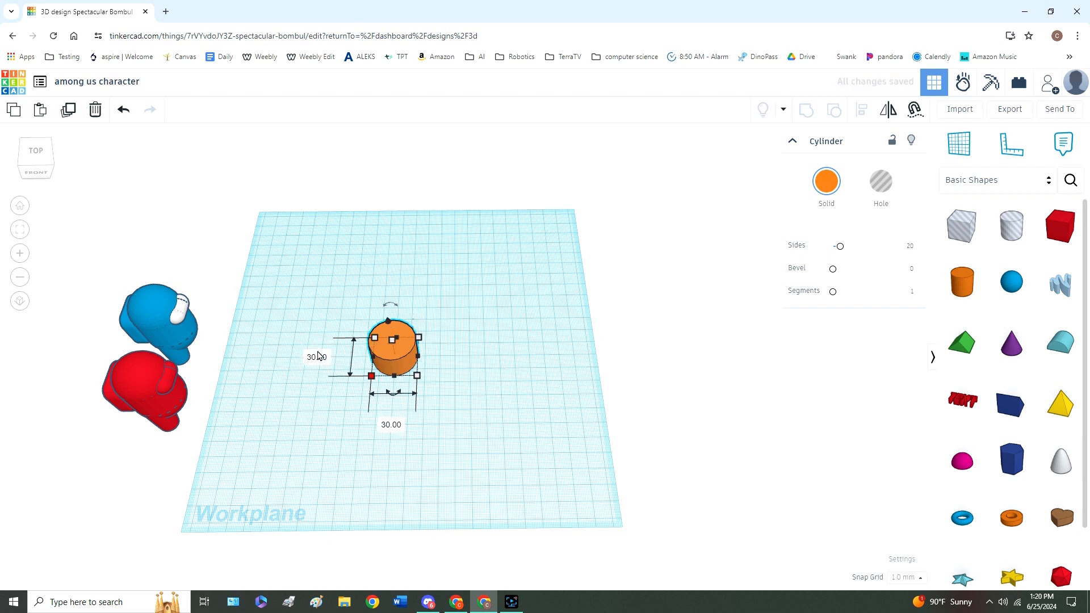
right_drag(474, 395, 471, 310)
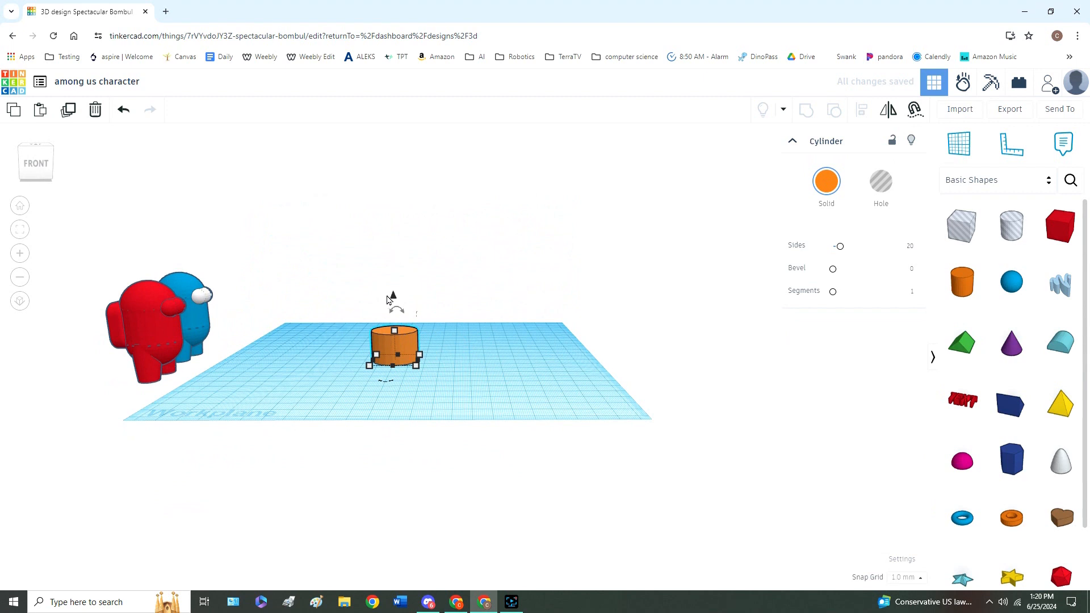
mouse_move(397, 330)
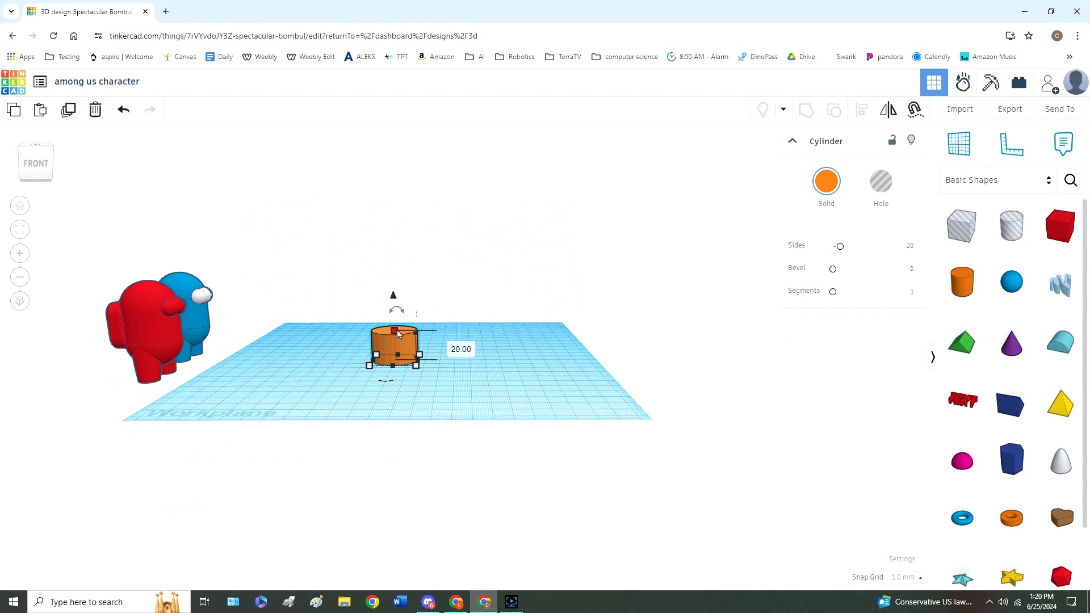
click(19, 206)
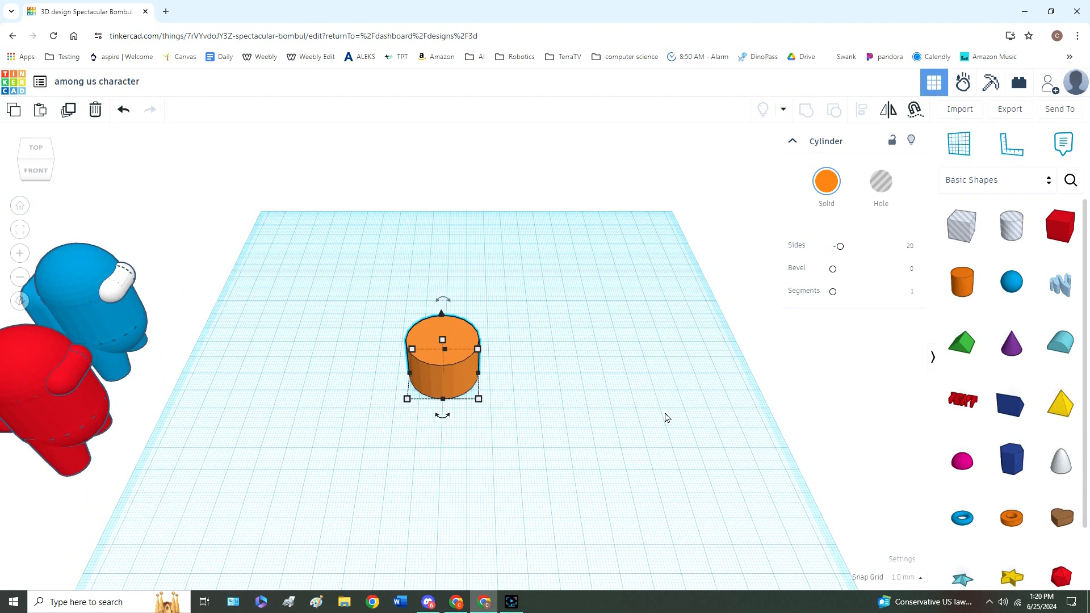
click(645, 411)
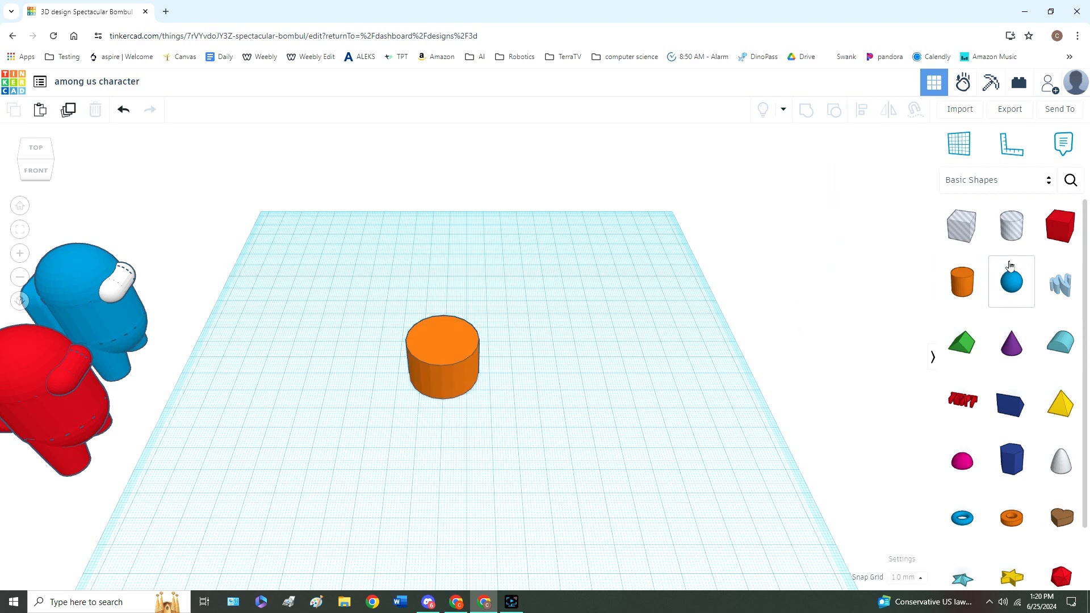
Place a sphere beside the cylinder and set its length, width and height to 30 mm
drag(1012, 281, 534, 398)
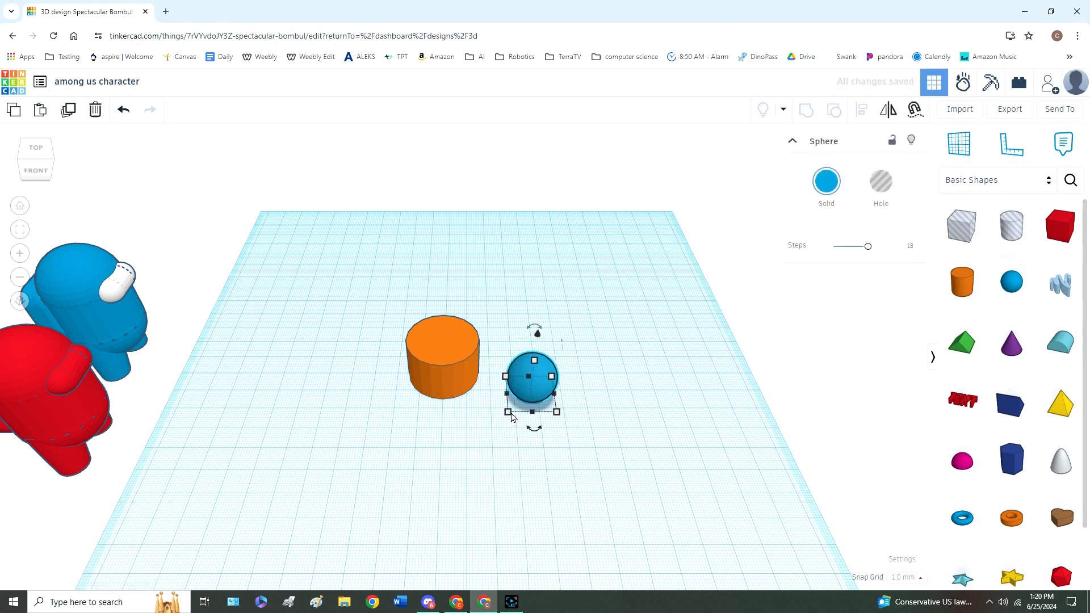
mouse_move(508, 411)
click(536, 460)
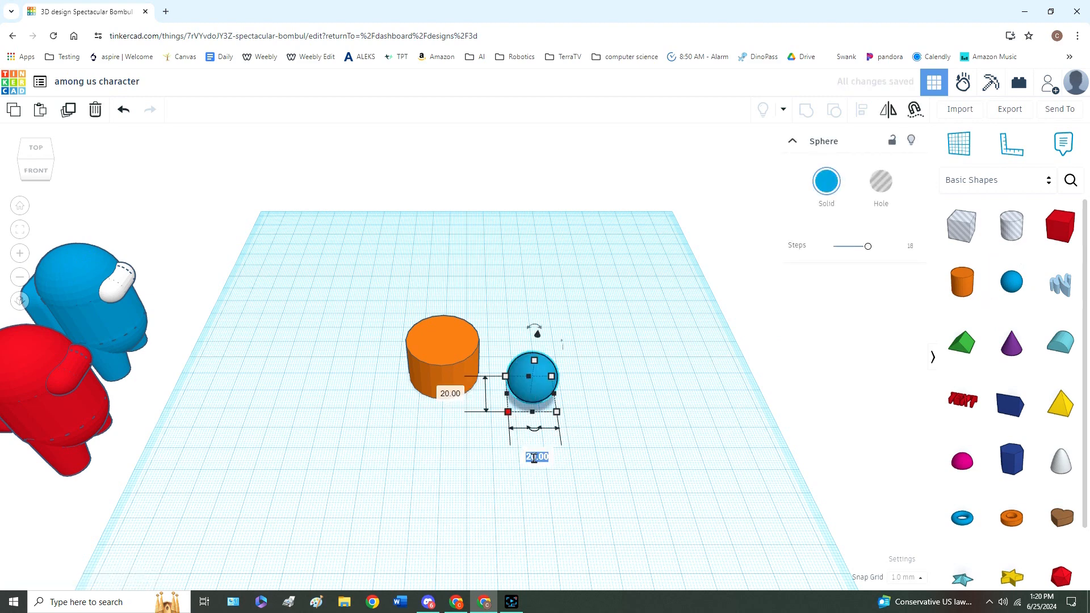
text(30)
click(449, 398)
text(30)
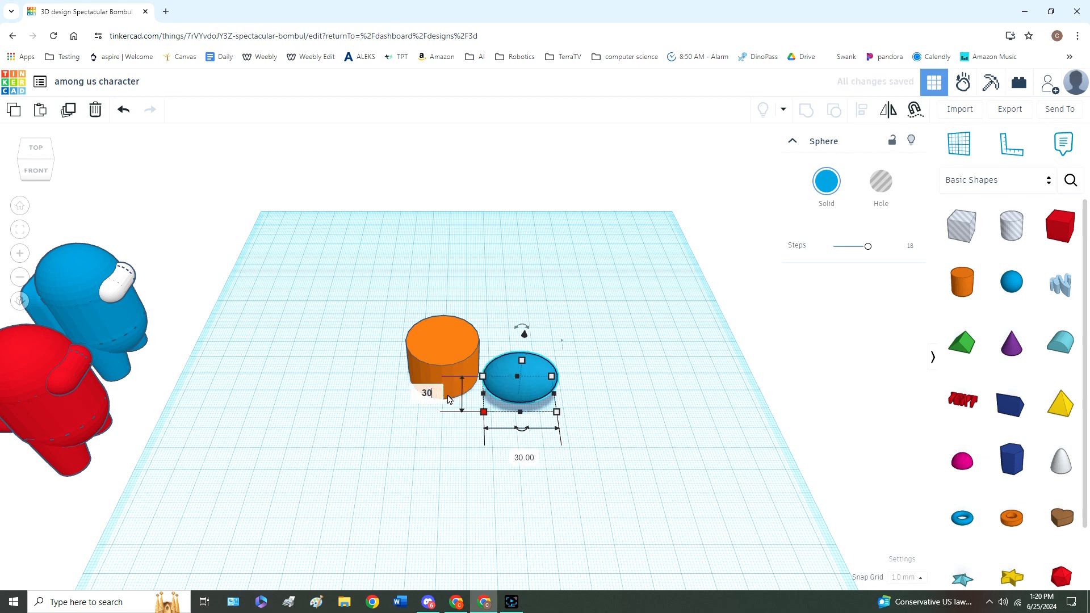
key(Return)
click(524, 370)
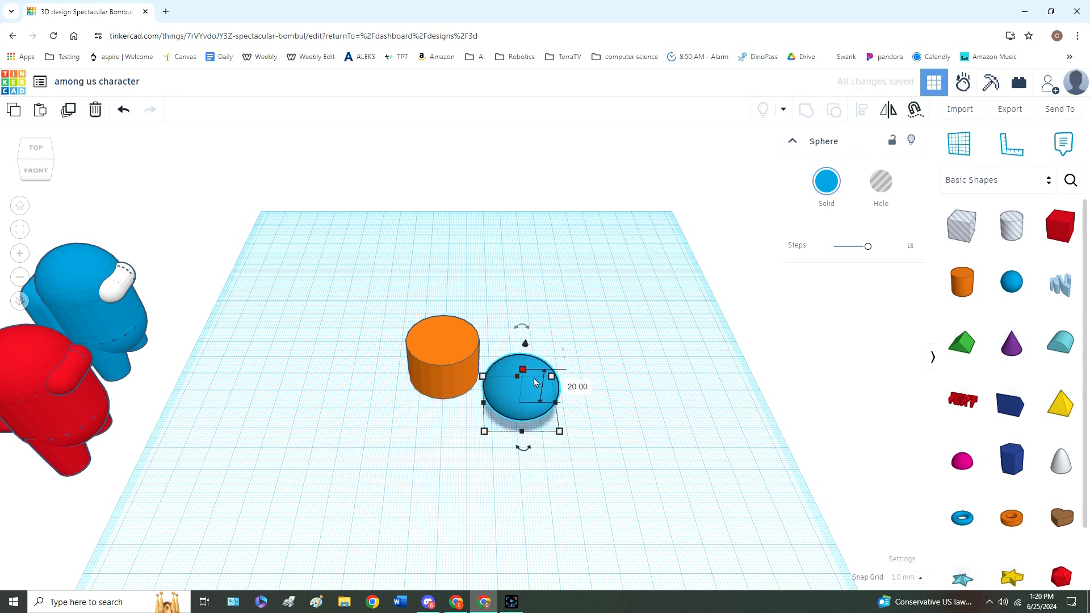
click(586, 389)
text(30)
key(Return)
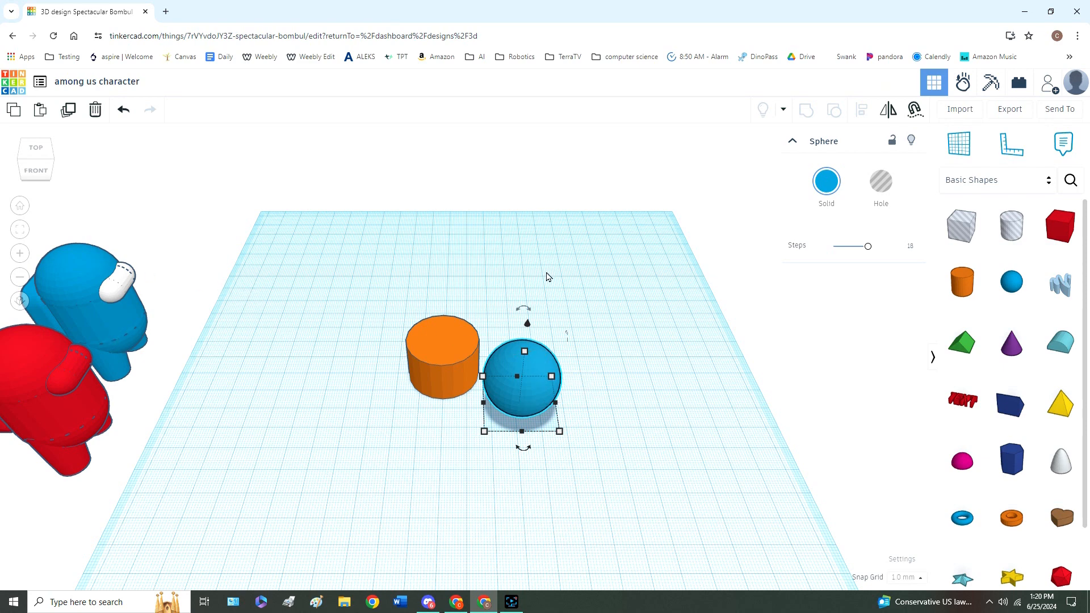
Duplicate the sphere in place and raise the copy straight up so it still overlaps the top of the original
click(69, 111)
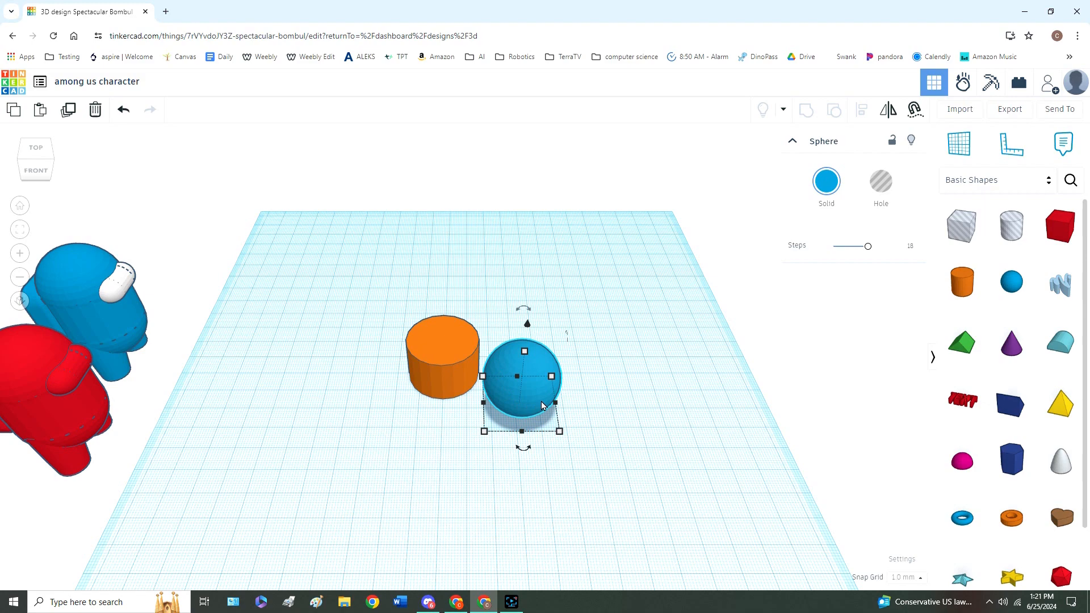
right_drag(619, 435, 622, 381)
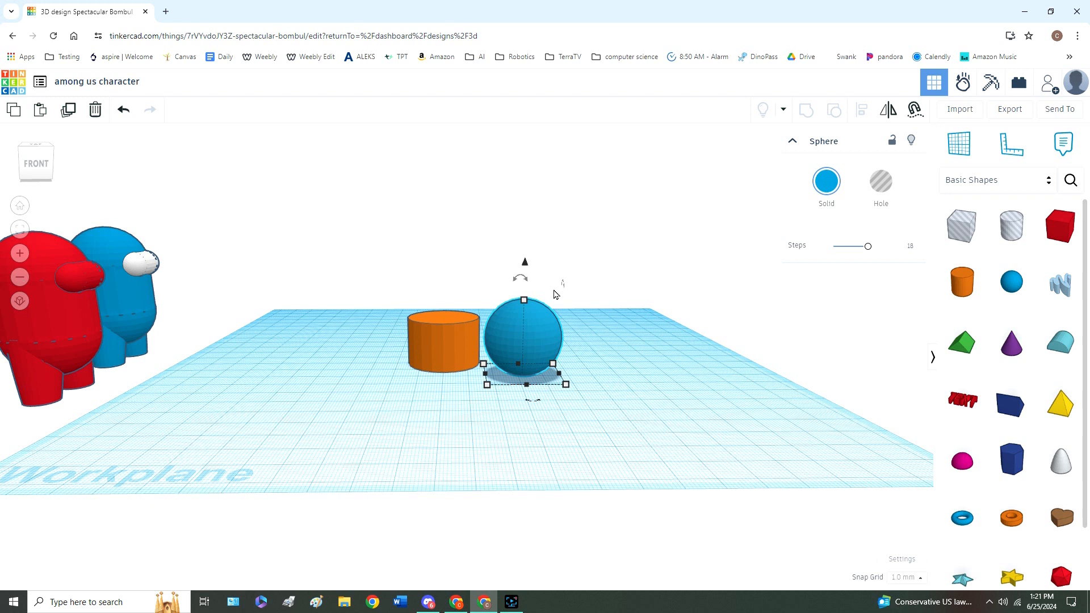
key(ctrl+shift+Up)
key(ctrl+shift+Up)
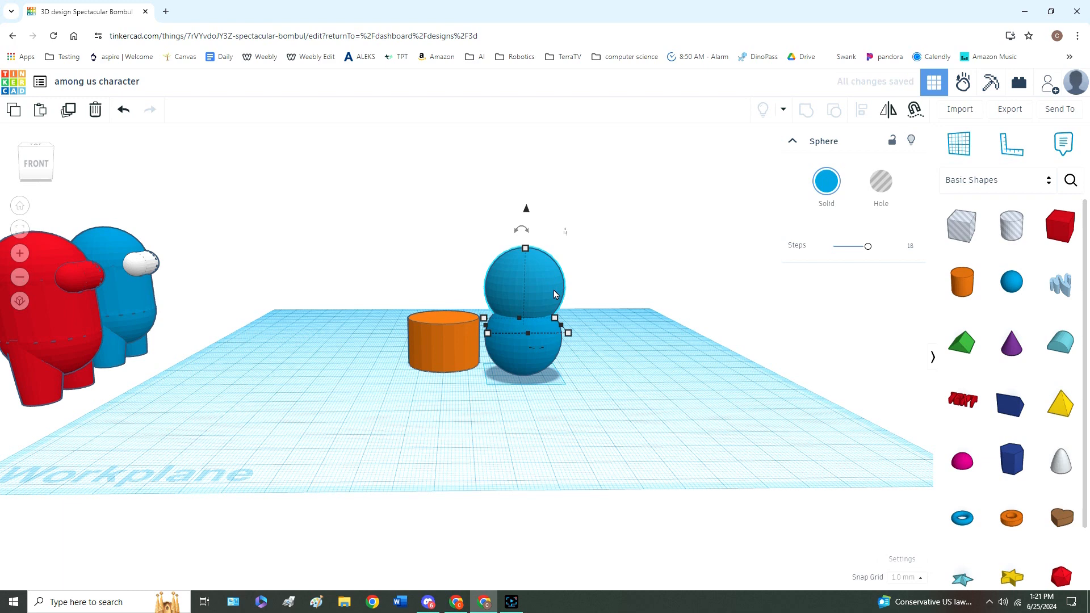
click(20, 207)
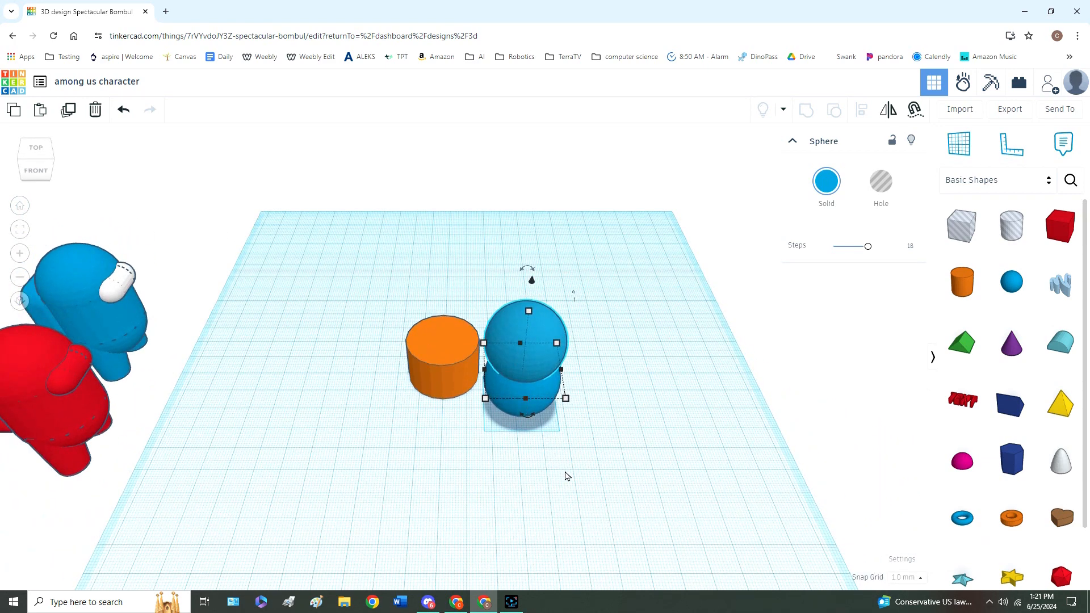
Group the two stacked spheres into one shape and move it slightly away from the cylinder
drag(616, 437, 528, 301)
click(617, 405)
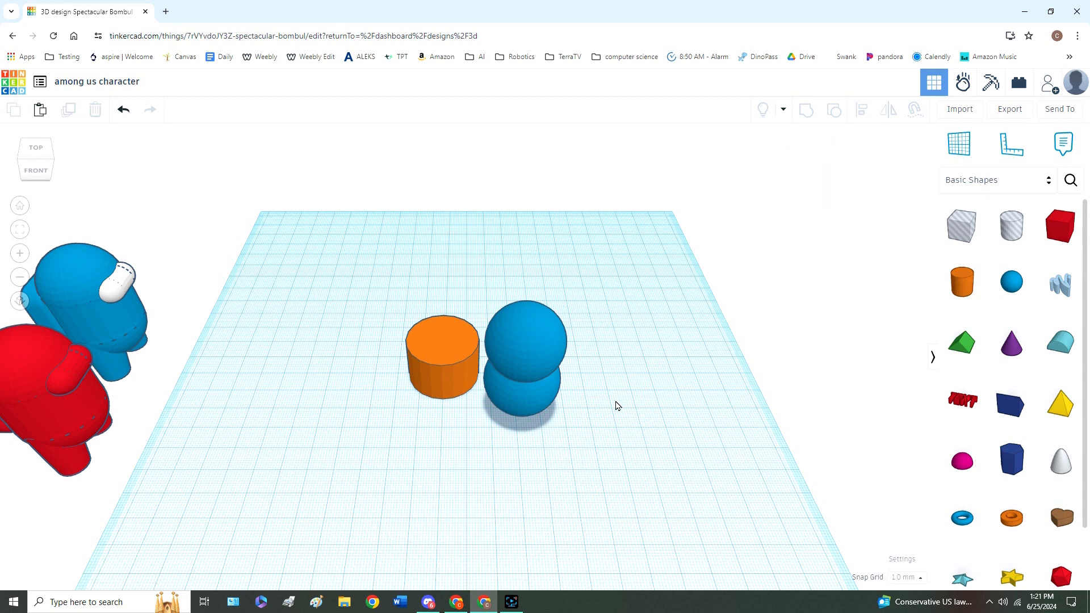
click(533, 387)
shift+click(550, 326)
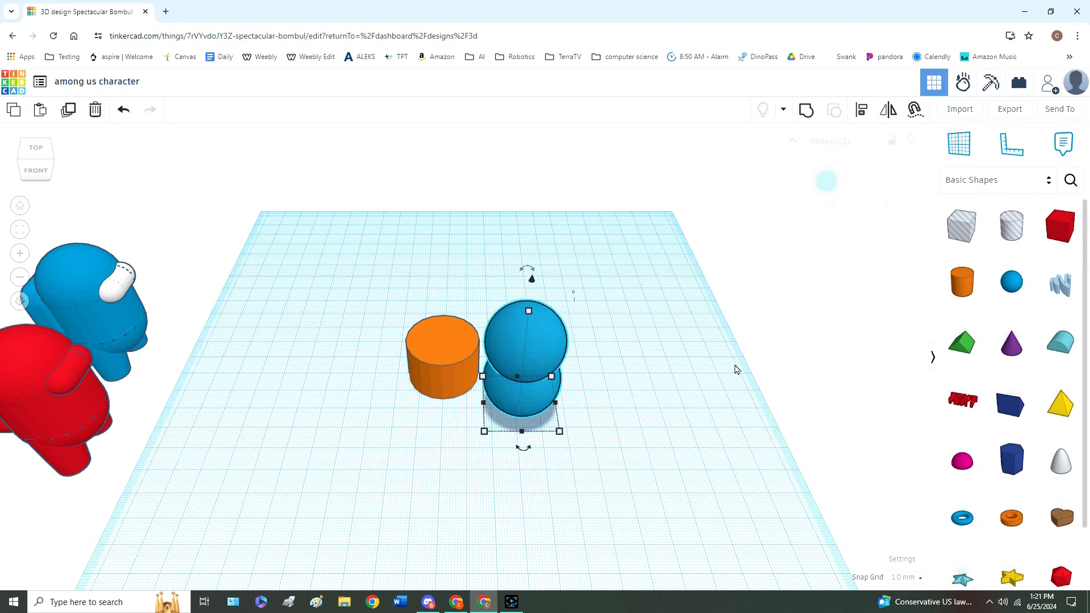
shift+click(553, 343)
shift+click(562, 346)
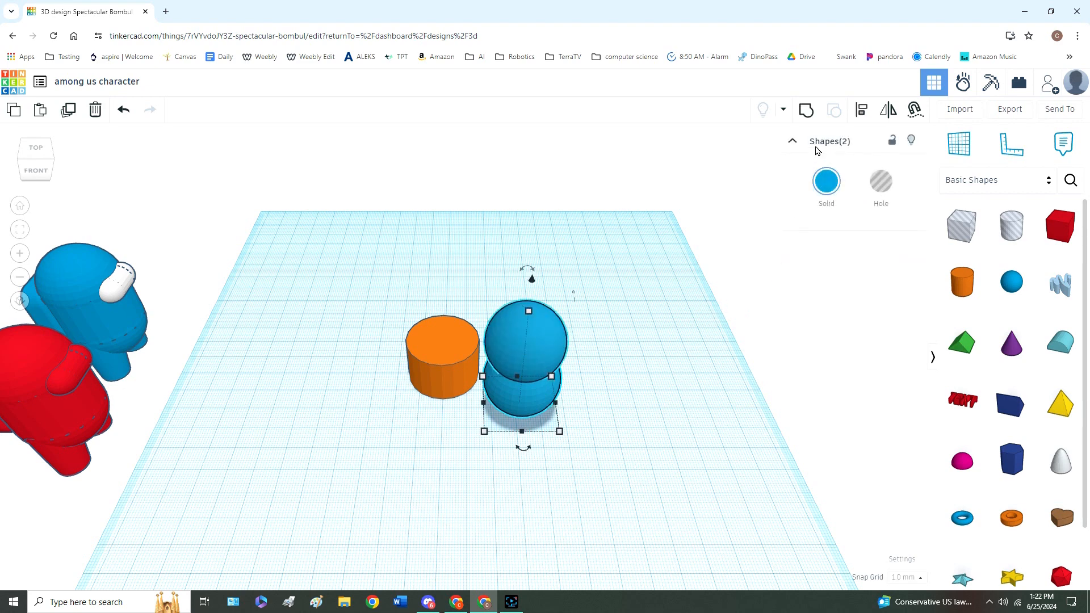
click(806, 116)
click(668, 353)
drag(538, 354, 573, 353)
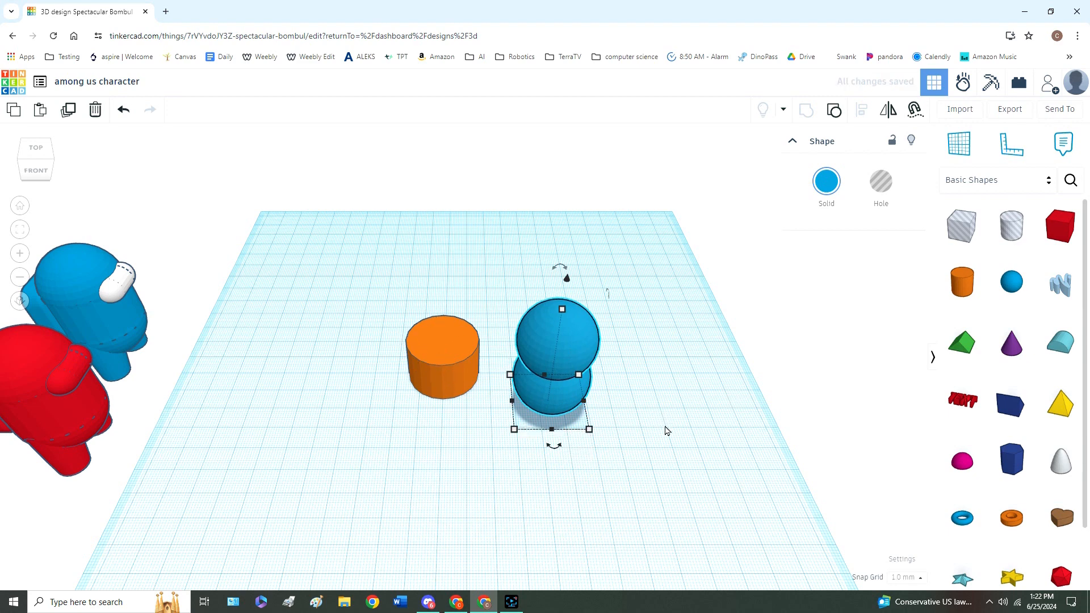
Align the sphere group with the cylinder in width and depth so they share one axis, with the cylinder at mid-height
drag(681, 475, 377, 253)
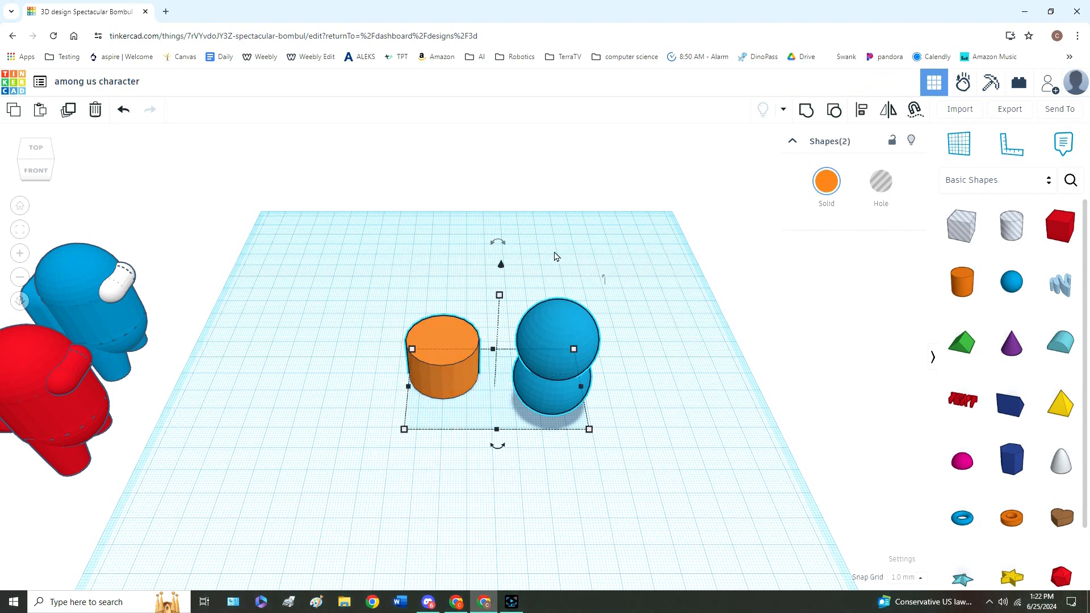
click(862, 112)
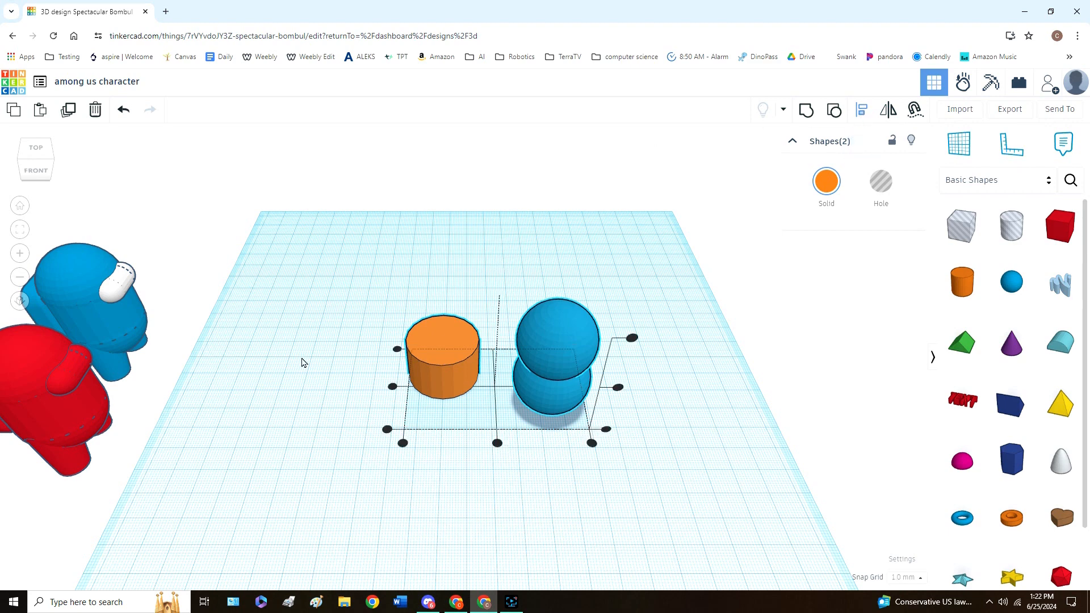
click(403, 443)
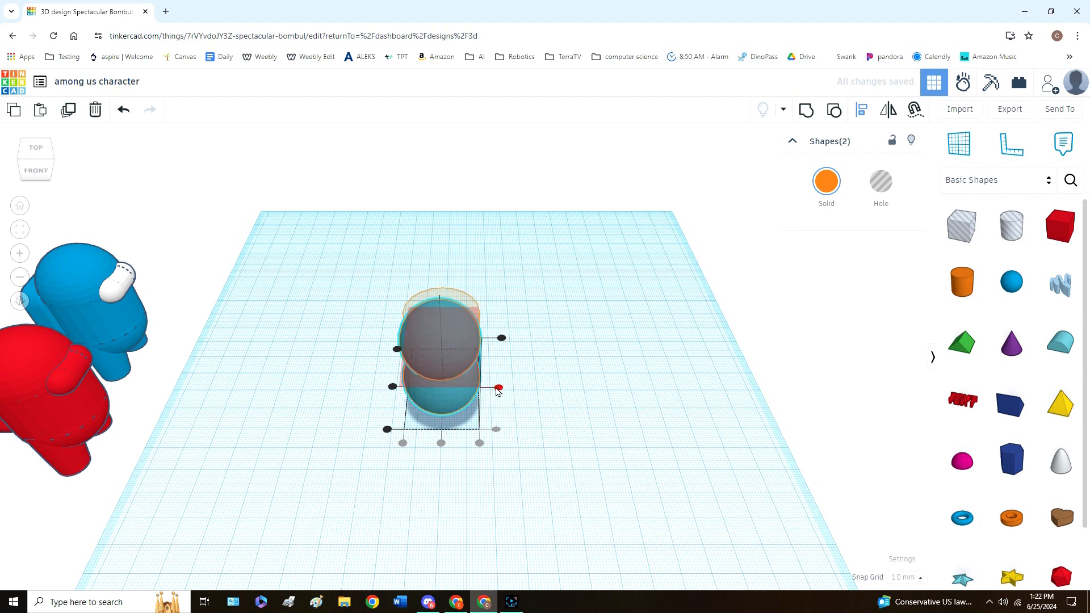
click(502, 338)
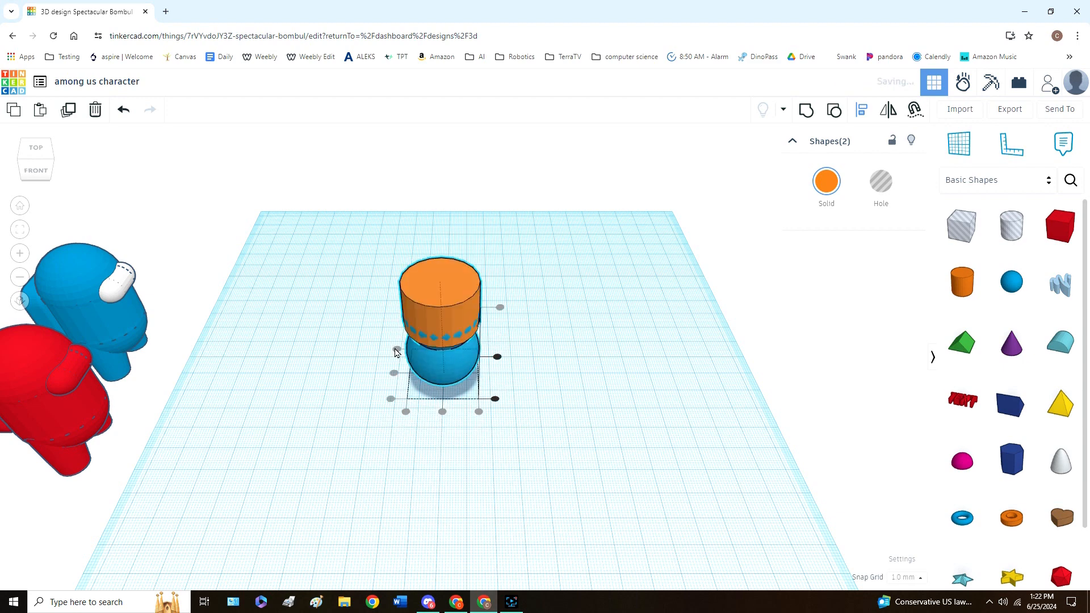
click(497, 357)
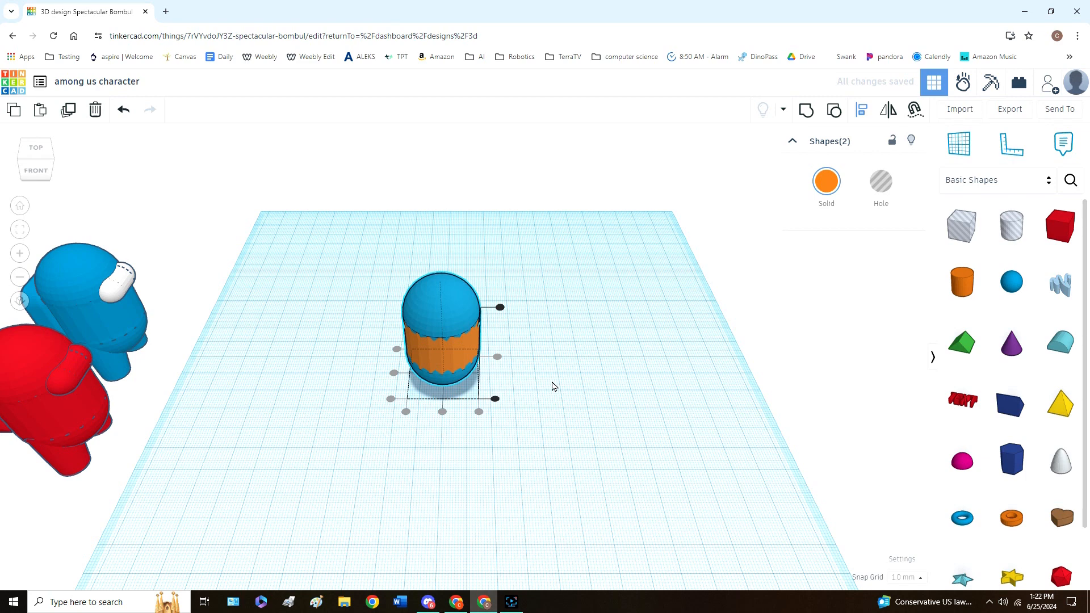
click(443, 417)
Reselect the cylinder and the sphere group and align them at their bottoms in height
drag(504, 404, 332, 244)
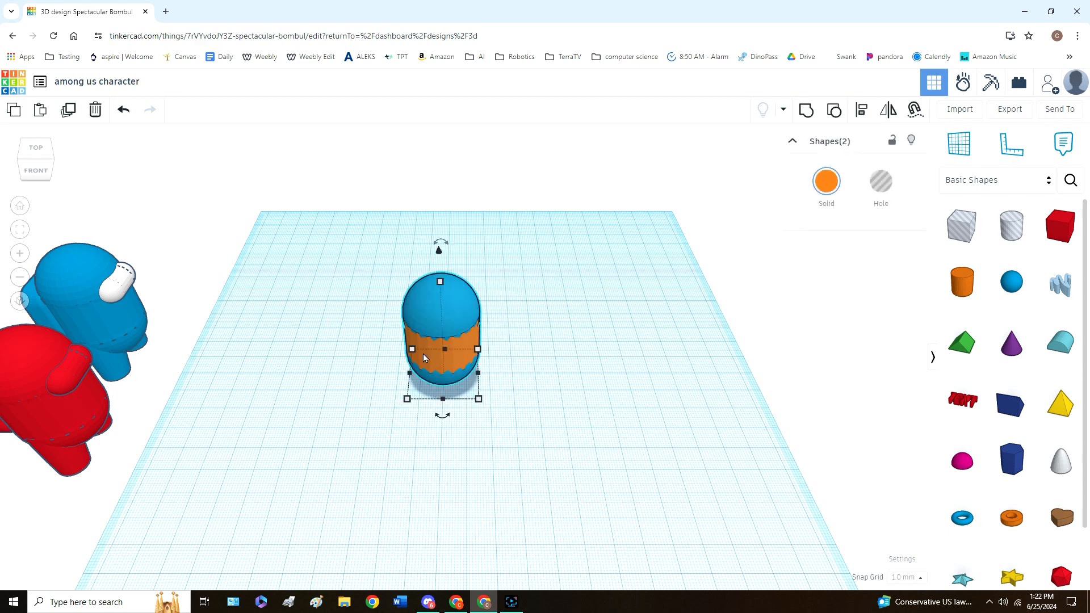
click(861, 109)
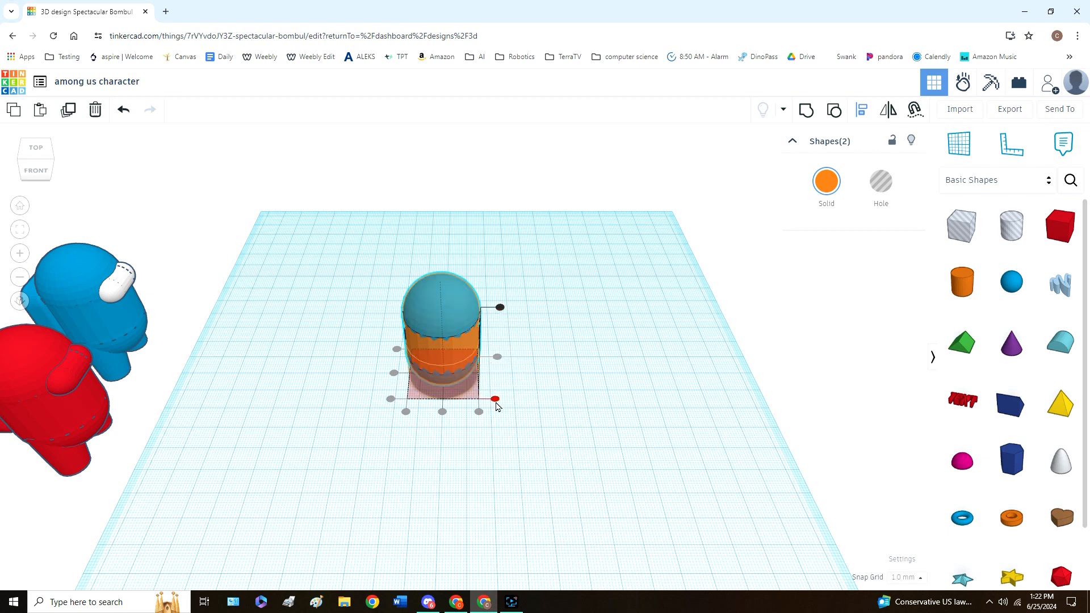
click(500, 307)
click(495, 399)
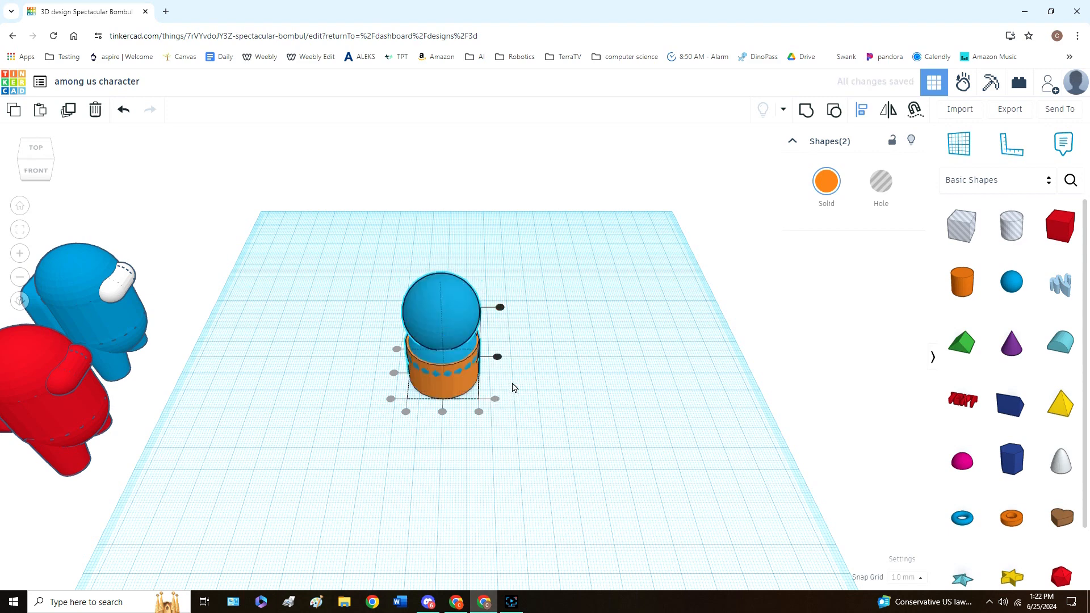
Centre the cylinder and the sphere group on each other in height, and group them into one solid body
click(498, 357)
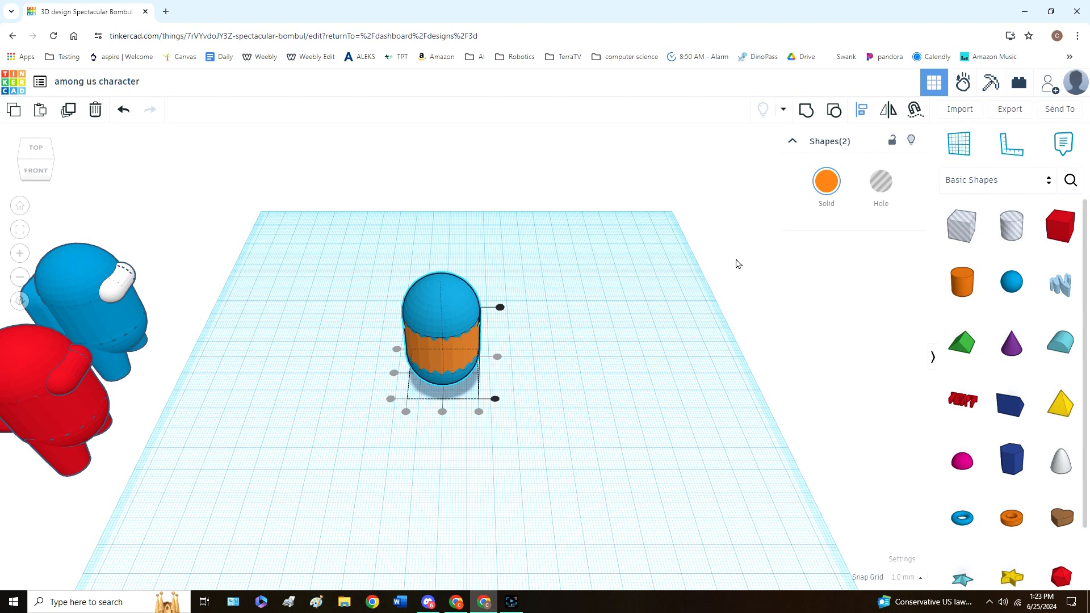
click(808, 113)
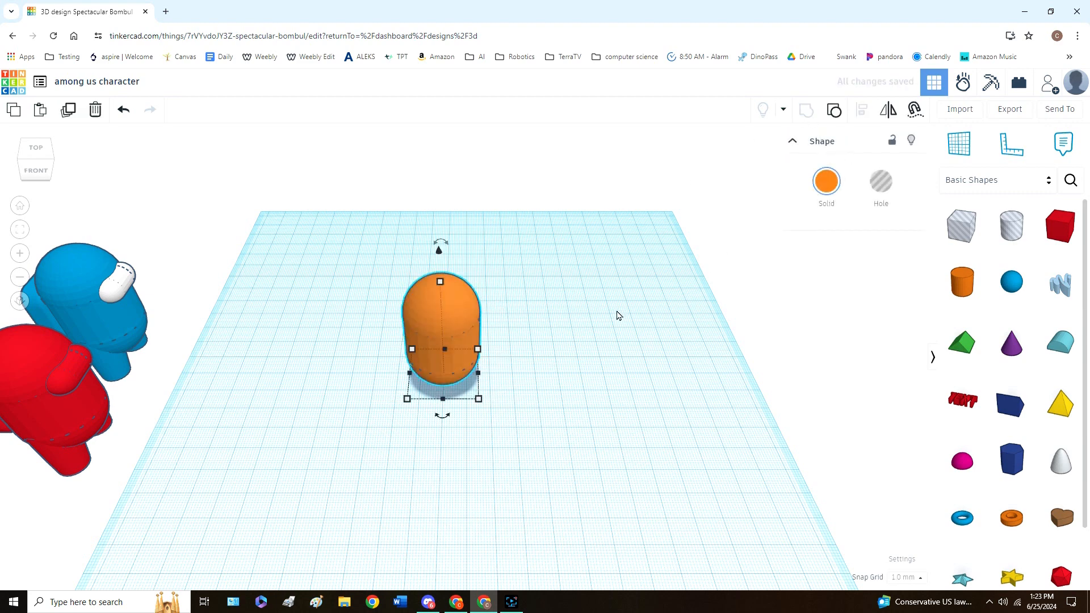
click(551, 371)
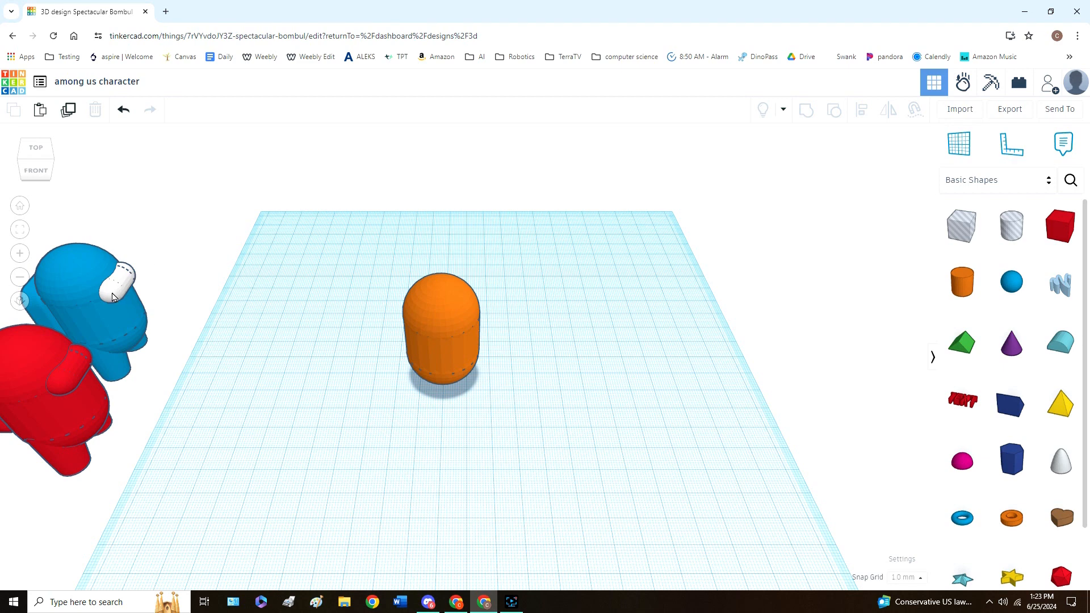
Duplicate the orange capsule body and move the copy to the right, clear of the original
click(443, 343)
click(68, 111)
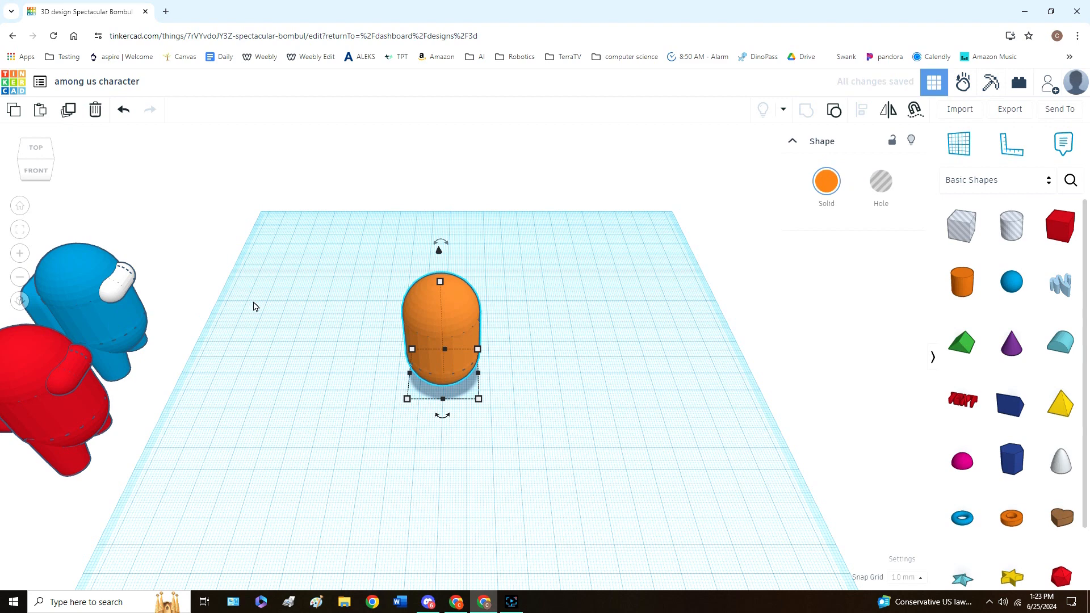
drag(451, 311, 621, 322)
click(707, 353)
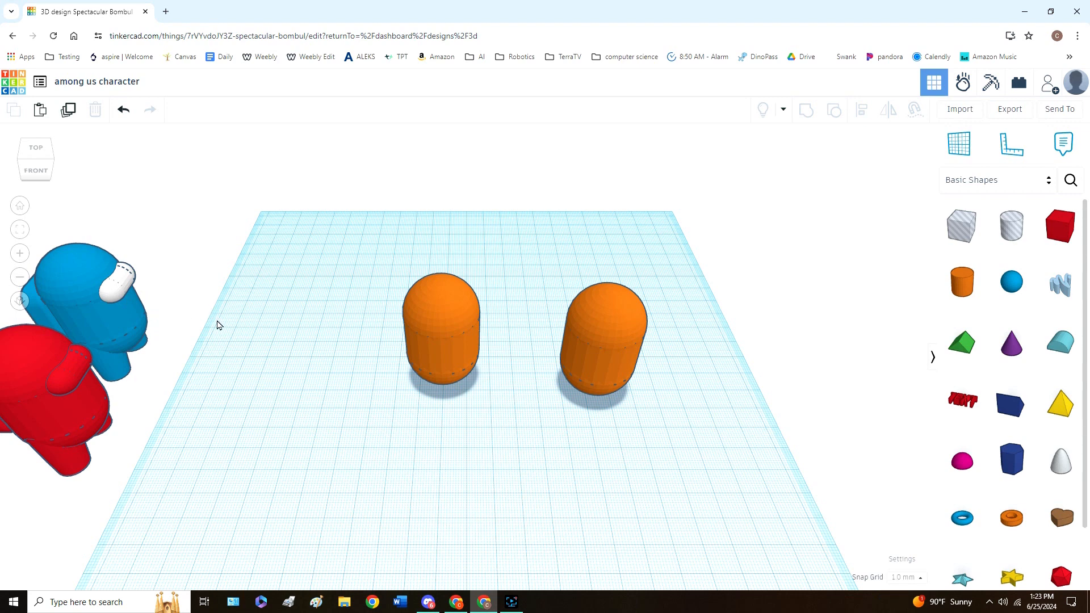
Resize the copied capsule to 10 mm wide, 10 mm deep and 20 mm high
click(604, 338)
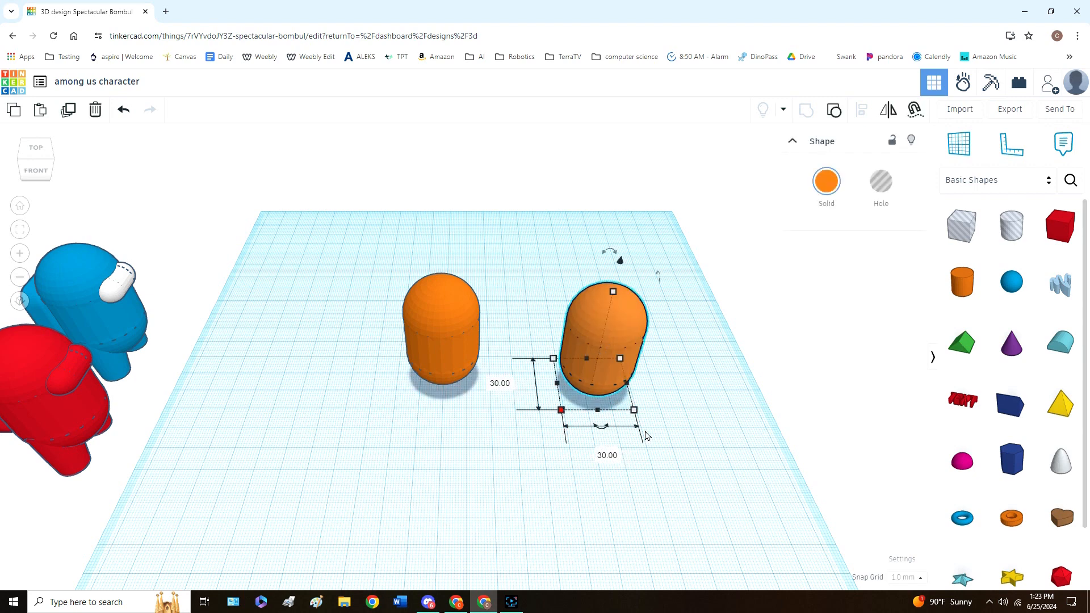
click(608, 456)
key(BackSpace)
text(10)
key(Return)
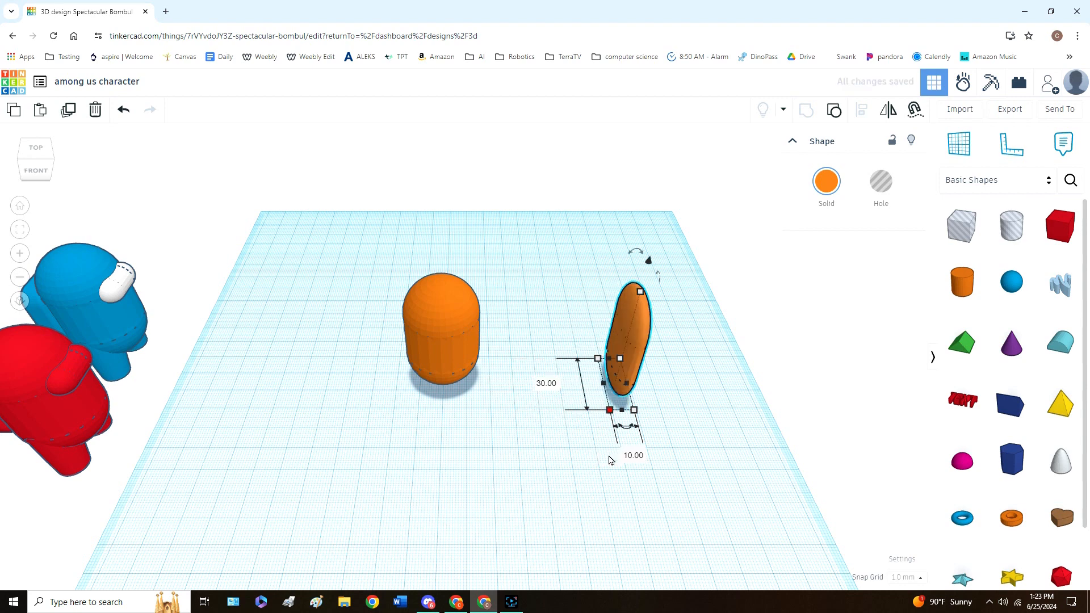
click(542, 383)
text(10)
key(Return)
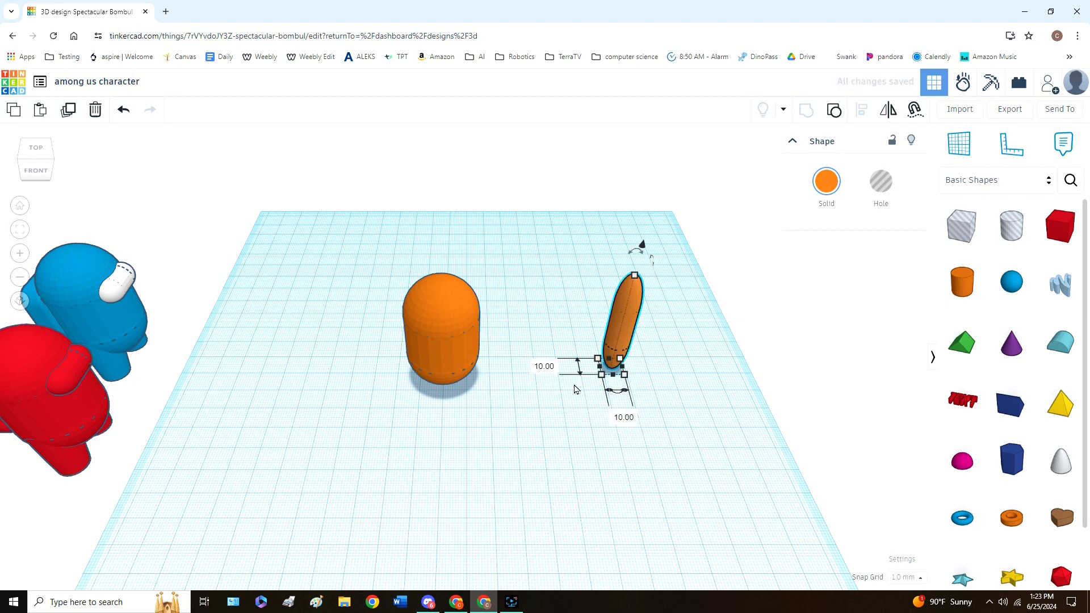
mouse_move(636, 276)
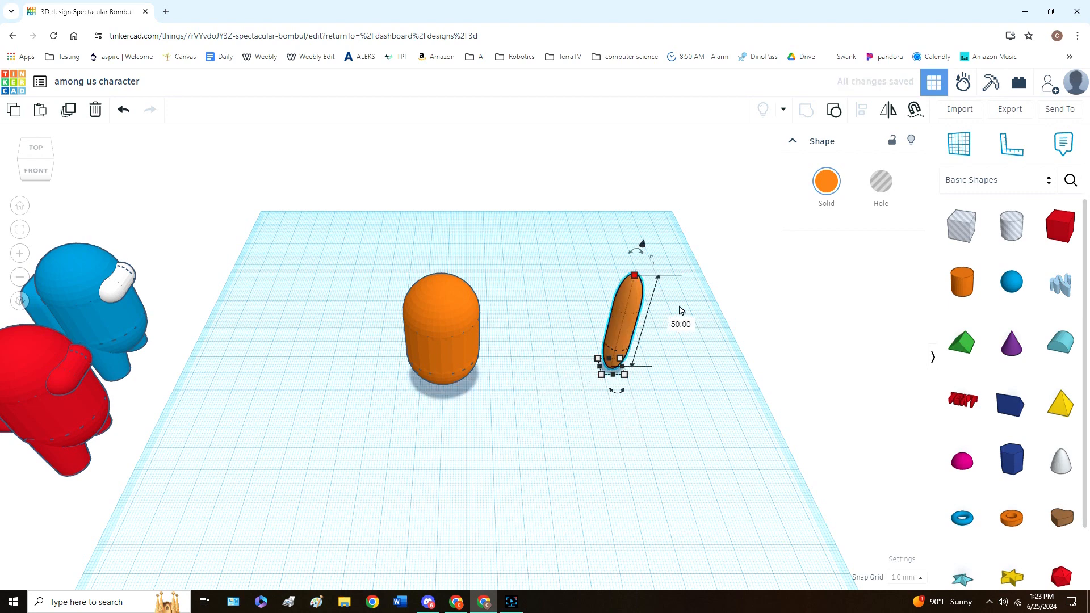
click(681, 324)
text(20)
key(Return)
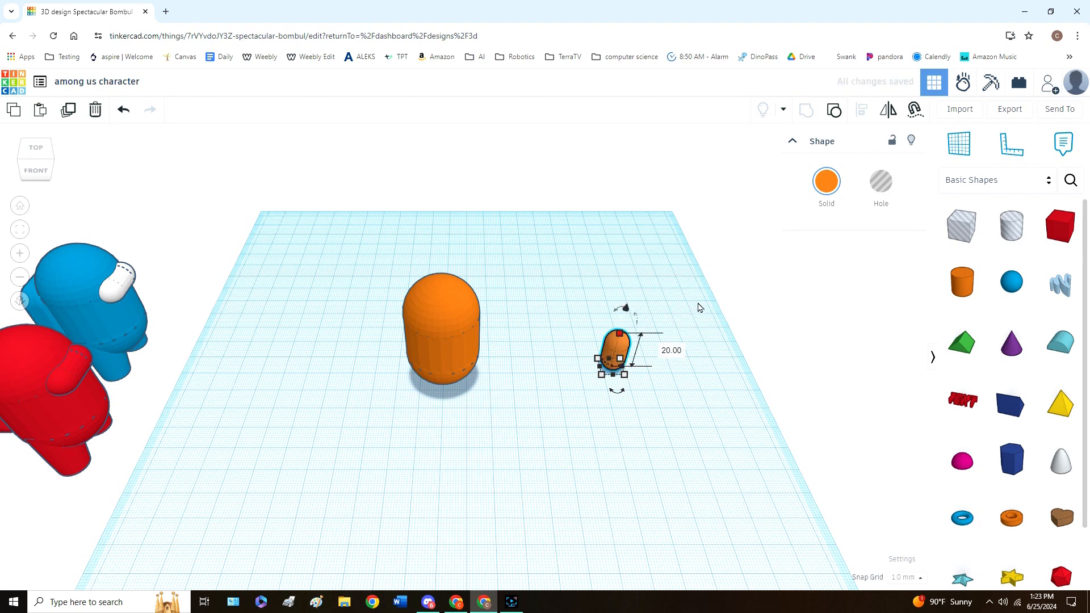
Change the small capsule's solid colour to the white preset
click(828, 182)
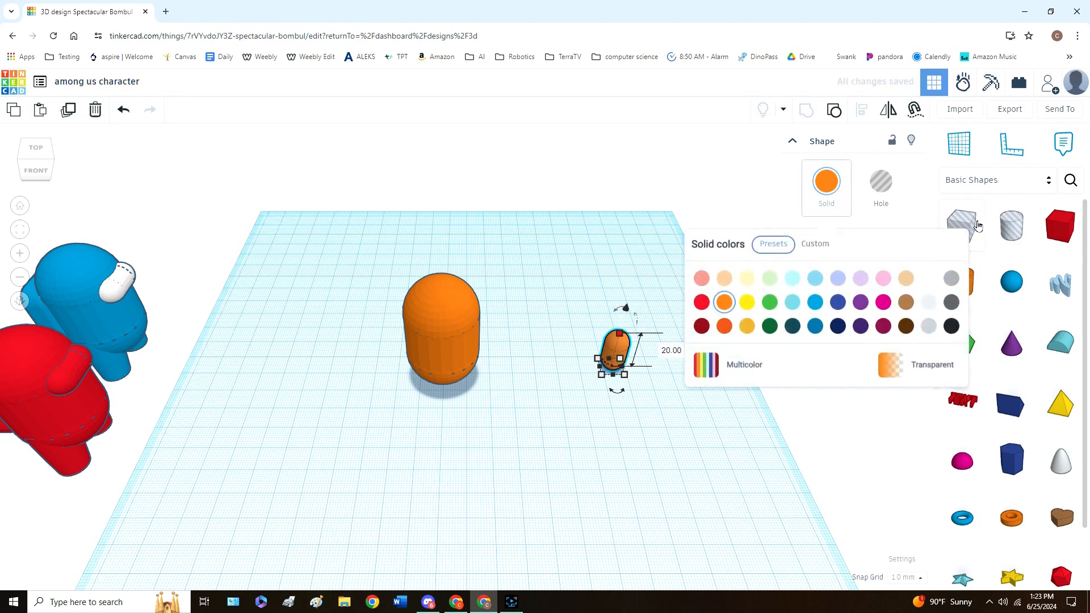
click(929, 278)
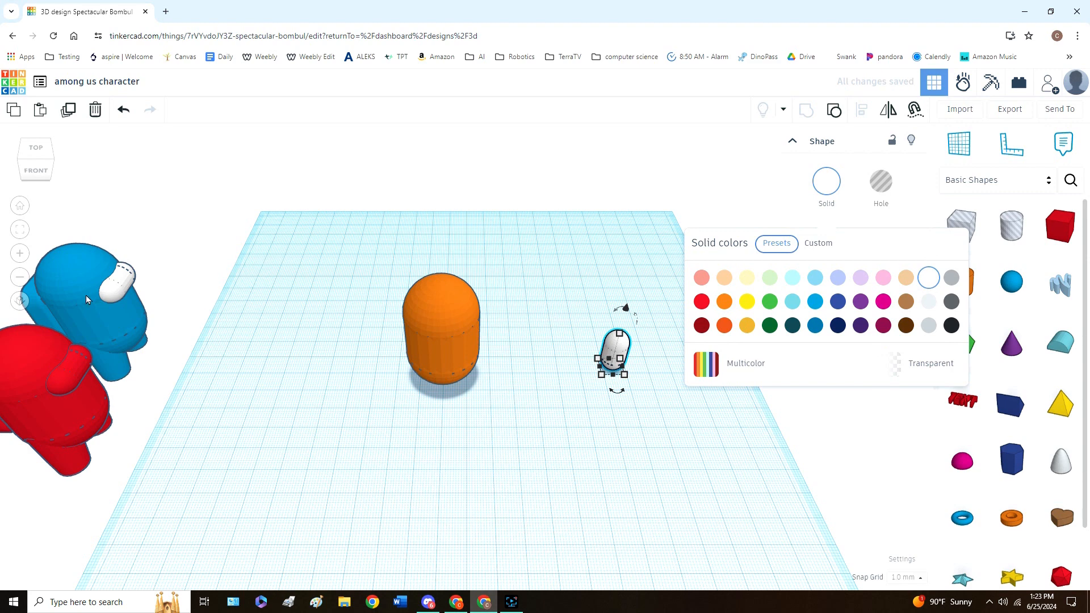
click(649, 297)
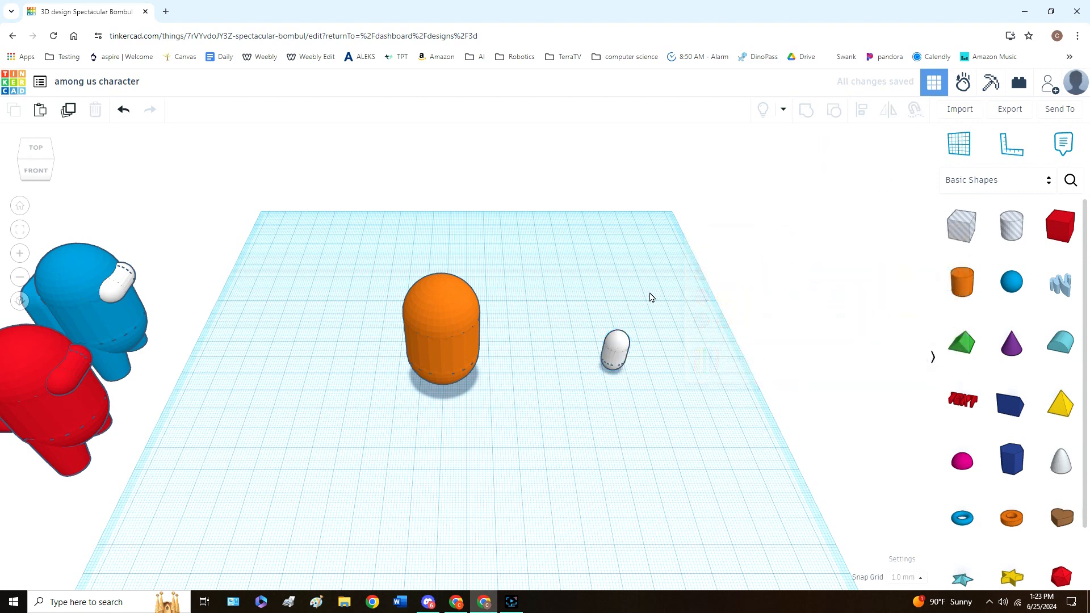
Rotate the white capsule 90° about the width axis so it lies horizontally from front to back
click(619, 348)
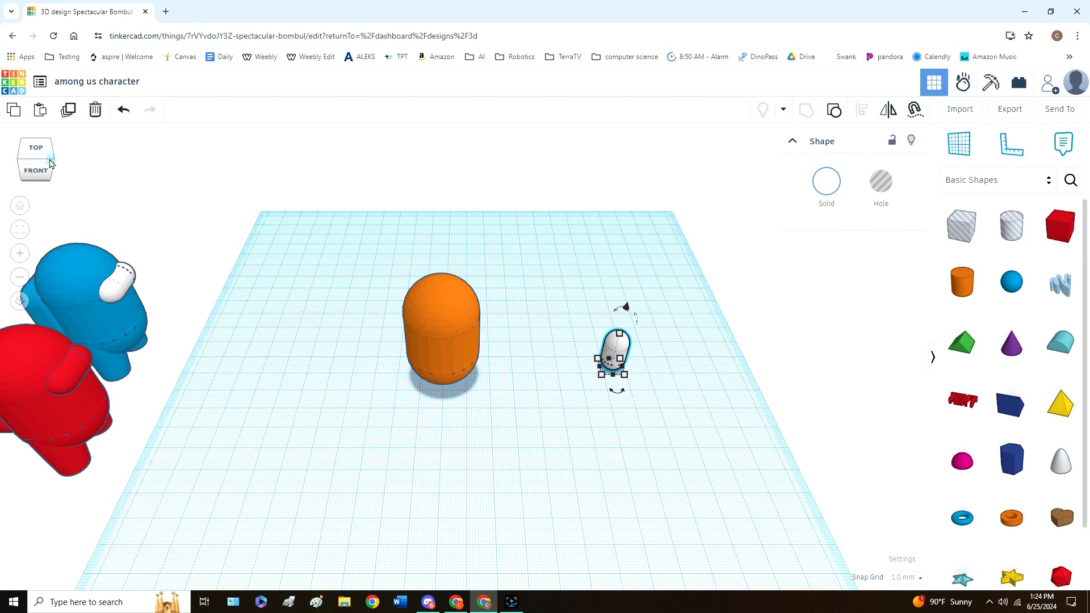
click(21, 165)
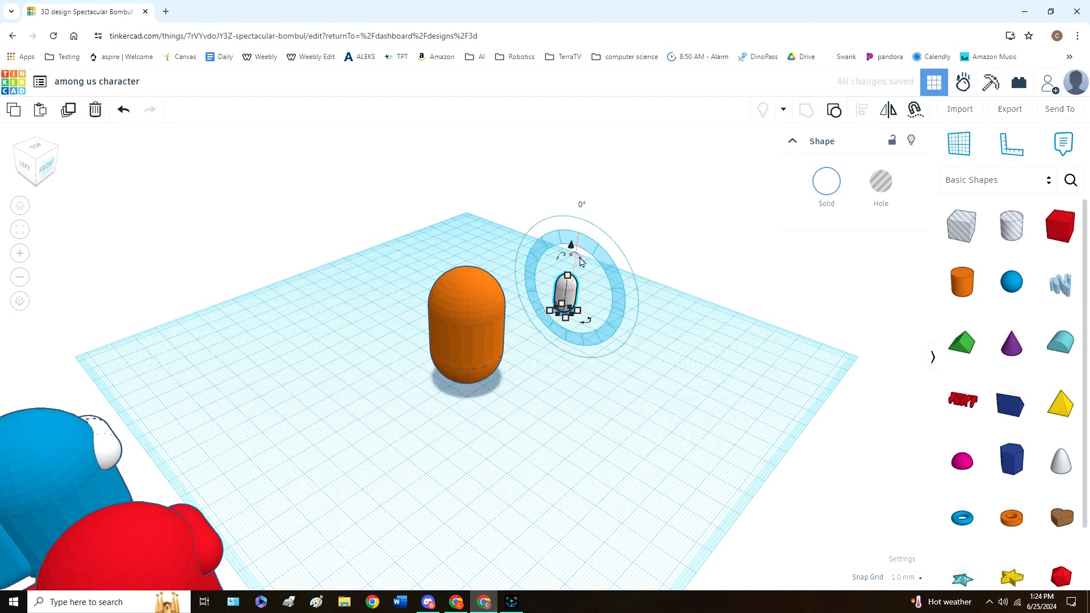
mouse_move(581, 262)
mouse_down()
mouse_move(597, 318)
mouse_move(585, 267)
mouse_up()
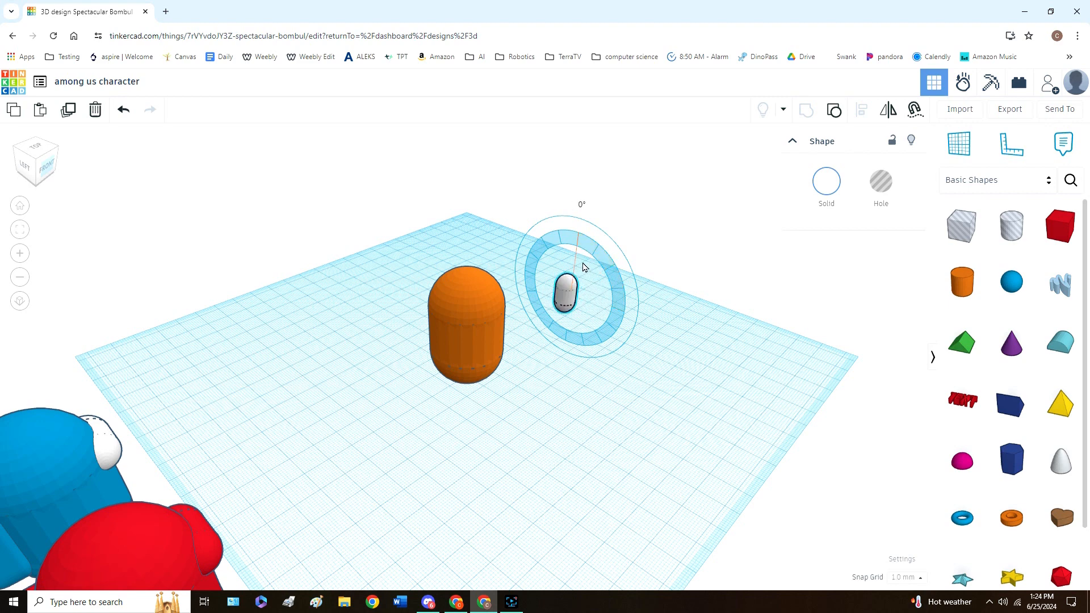
drag(586, 262, 597, 303)
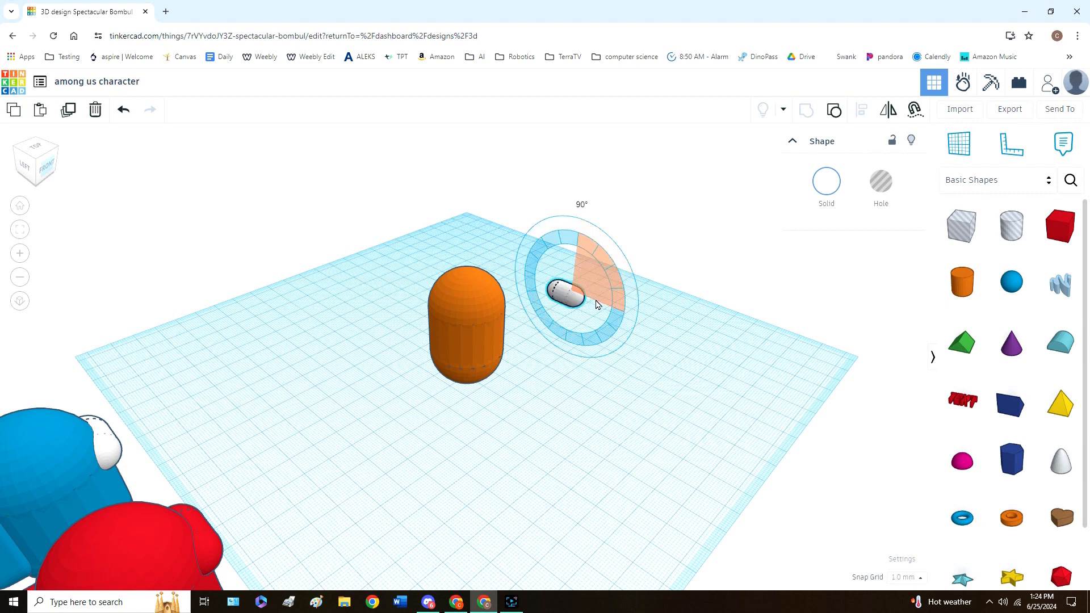
drag(597, 304, 597, 303)
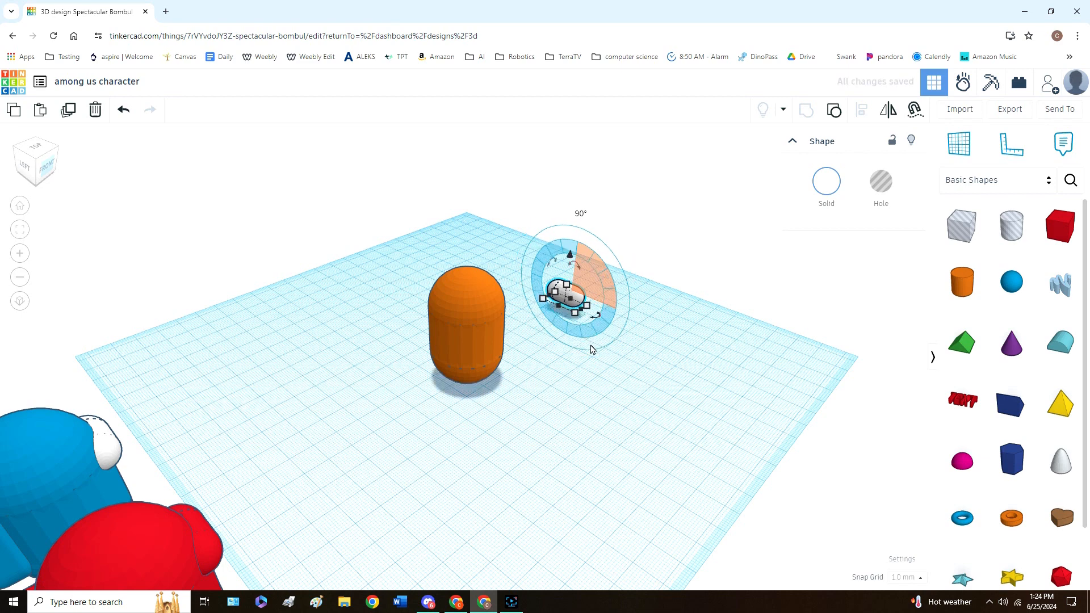
click(554, 392)
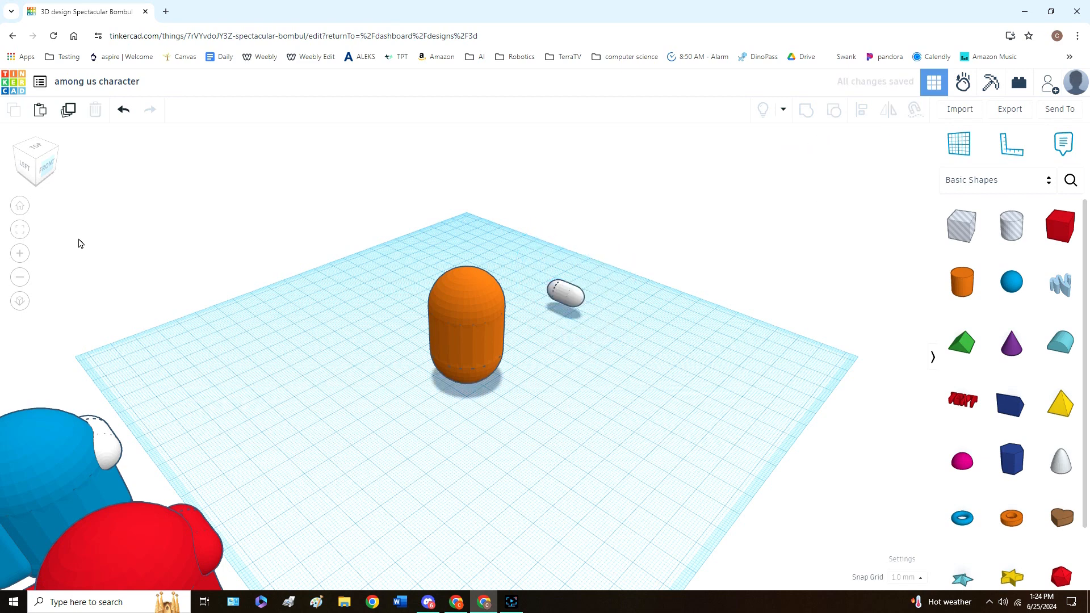
Align the body and the white capsule at their right sides, centred in depth and flush at their tops
click(20, 205)
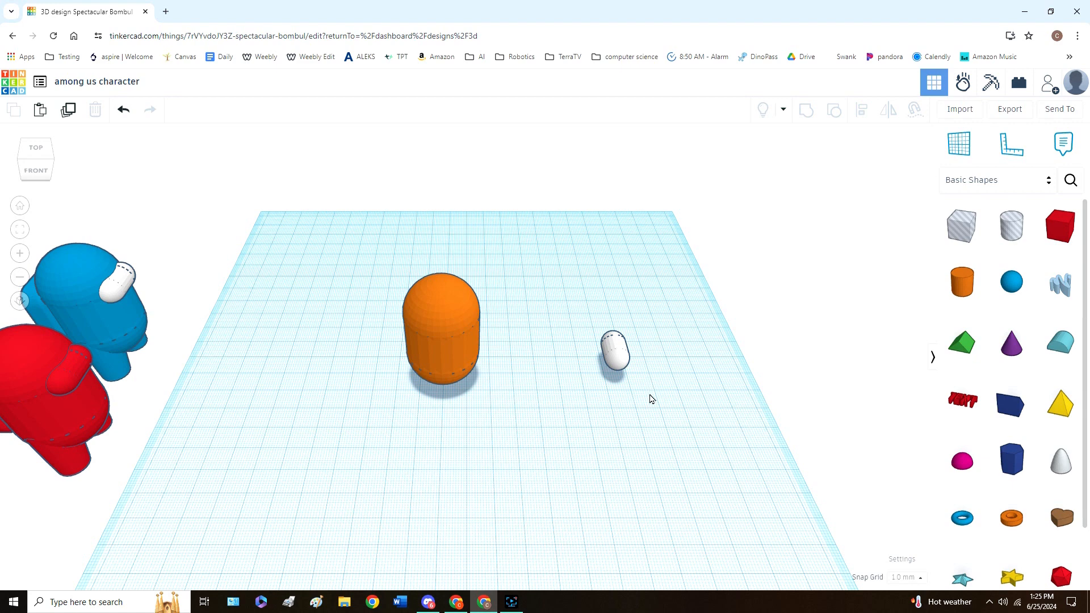
drag(659, 409, 353, 246)
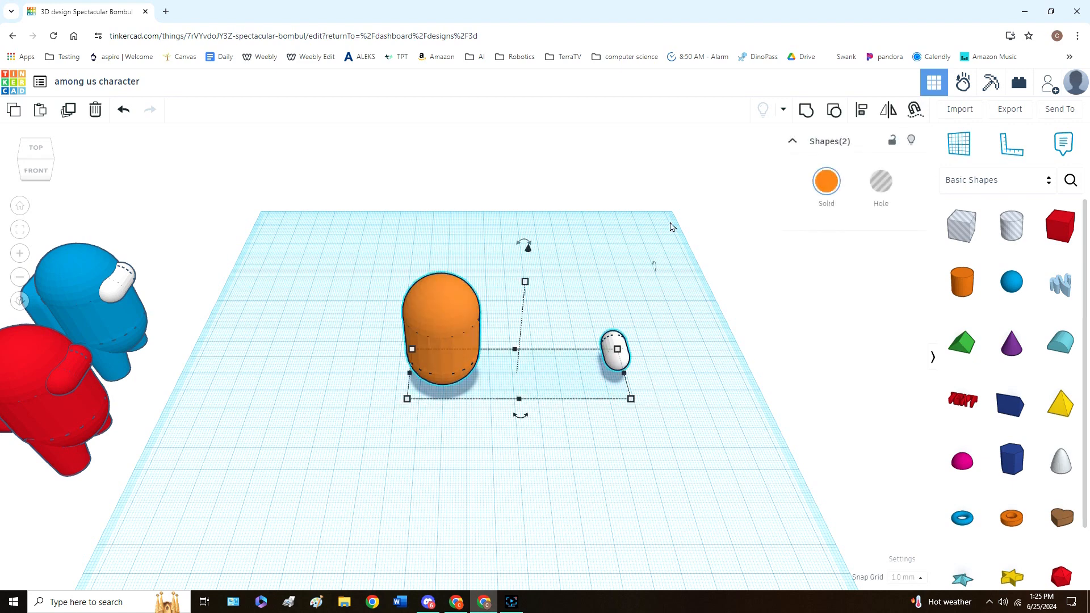
click(863, 111)
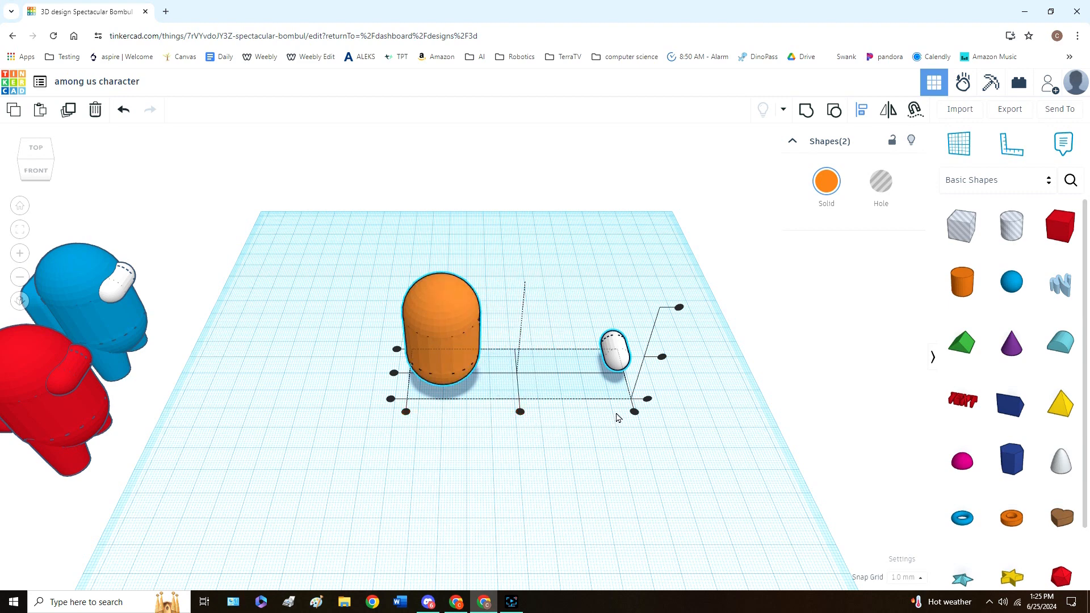
click(634, 412)
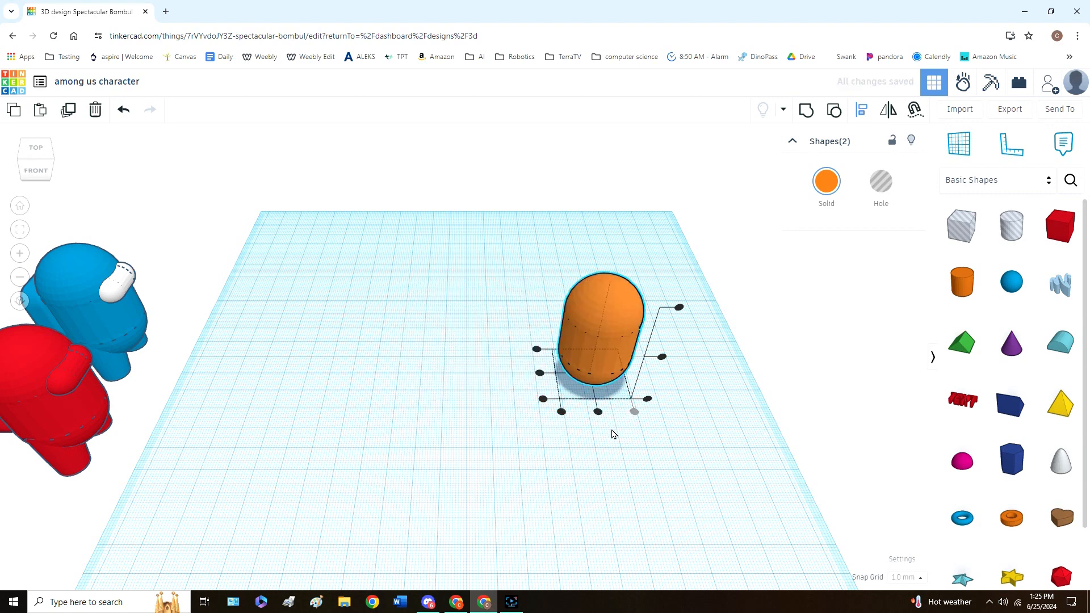
click(539, 374)
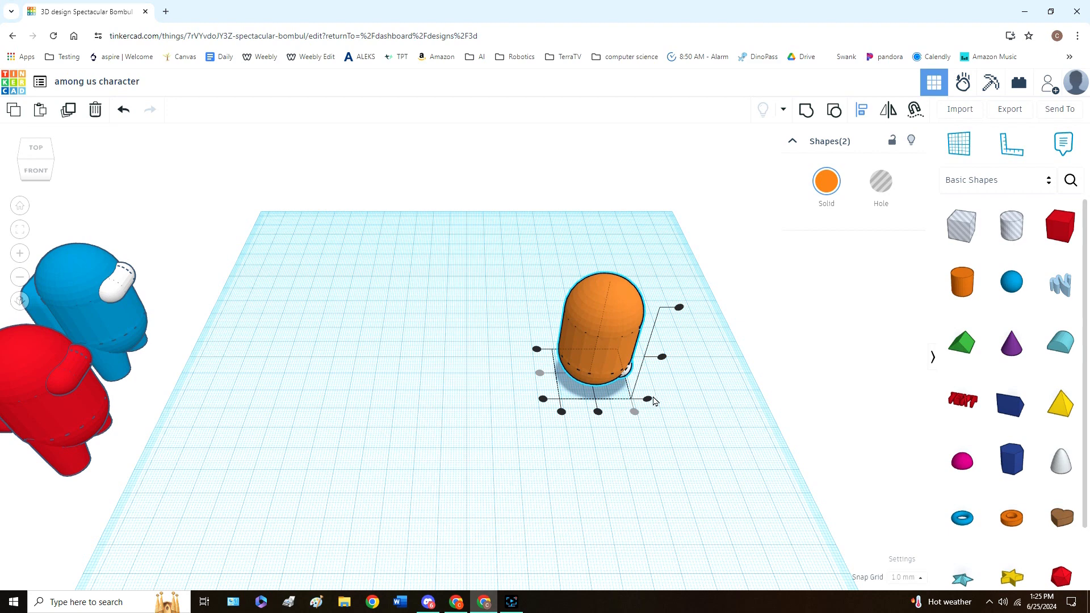
click(682, 309)
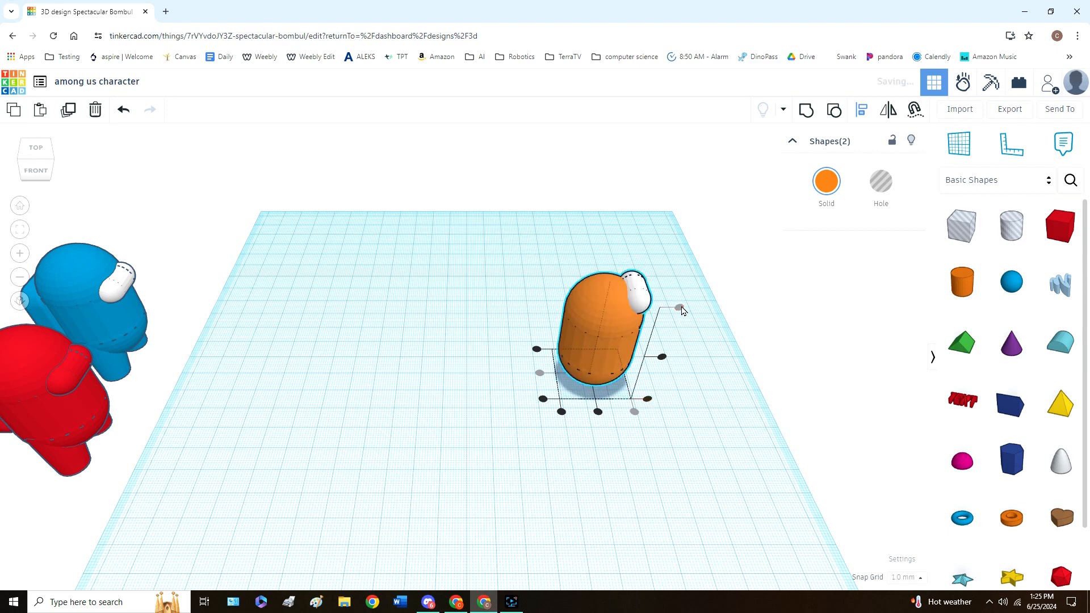
click(707, 382)
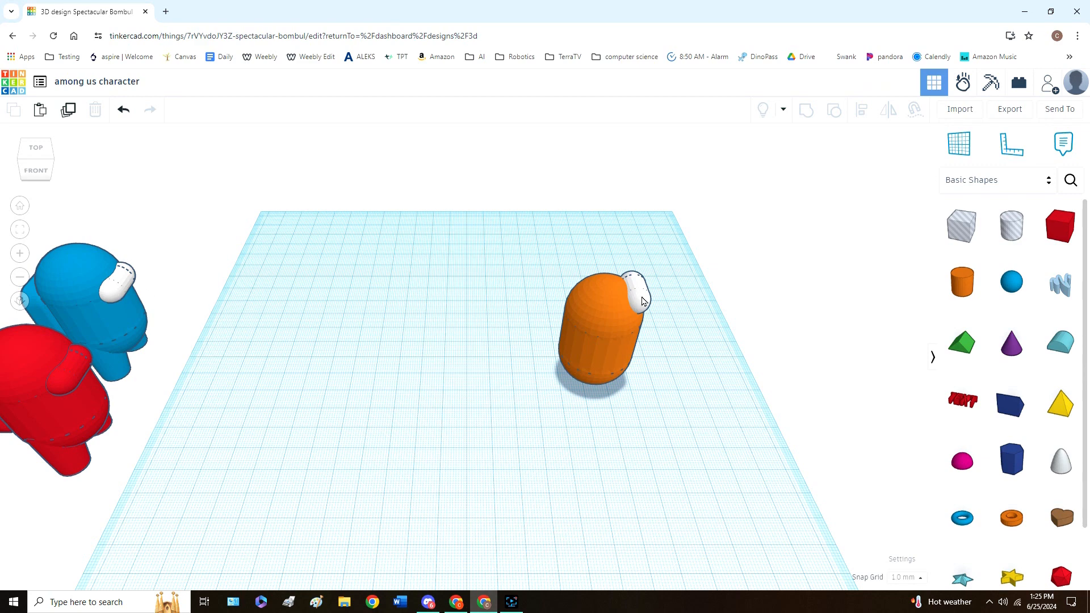
Lower the white visor capsule straight down from the top of the body to face height
click(643, 301)
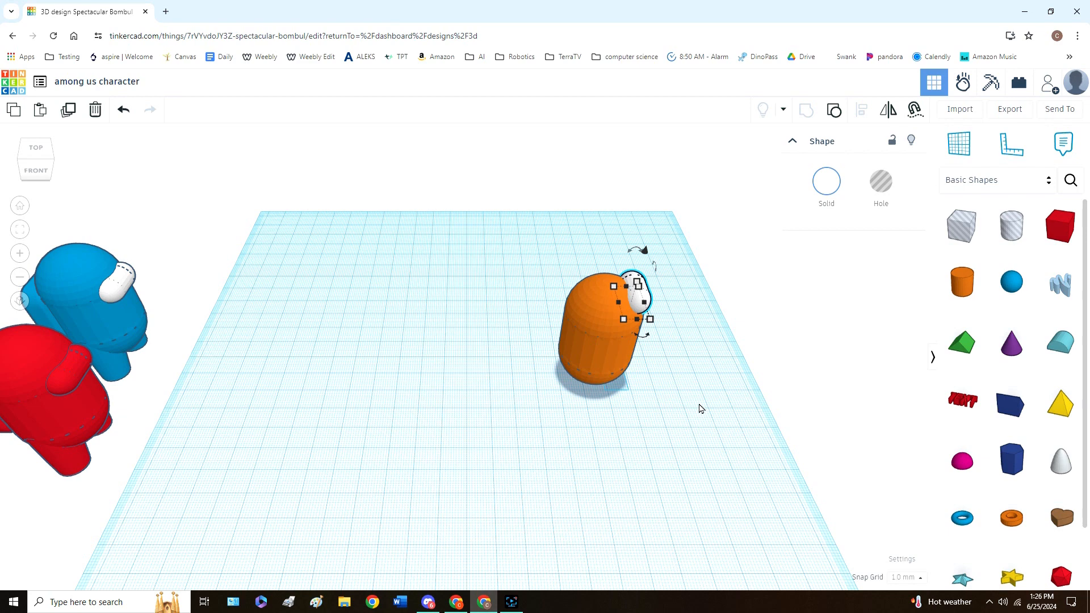
key(ctrl+Down)
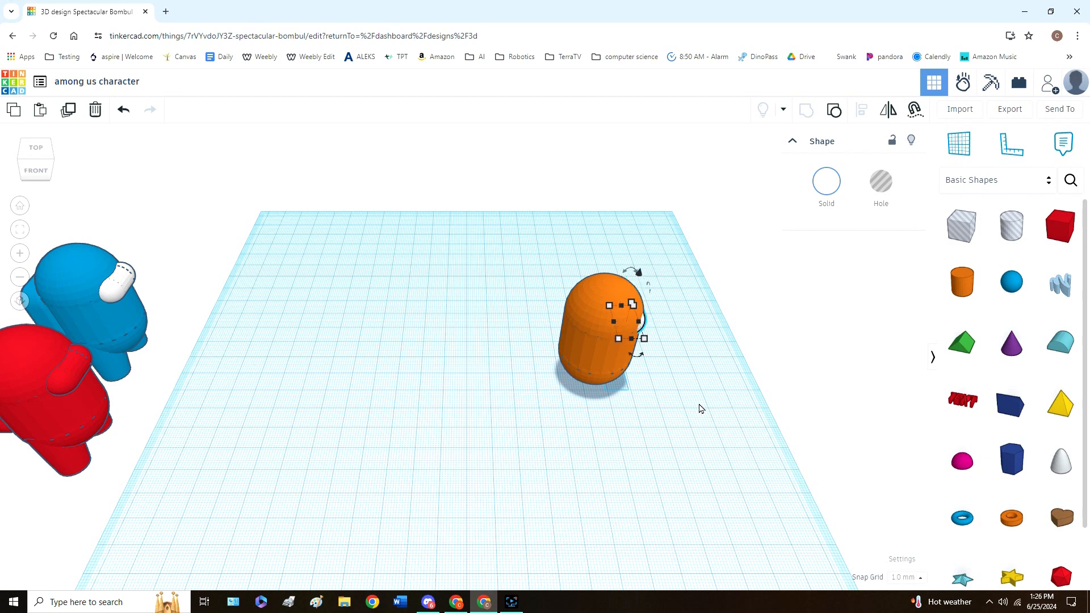
mouse_move(699, 408)
right_down()
mouse_move(518, 370)
mouse_move(702, 407)
right_up()
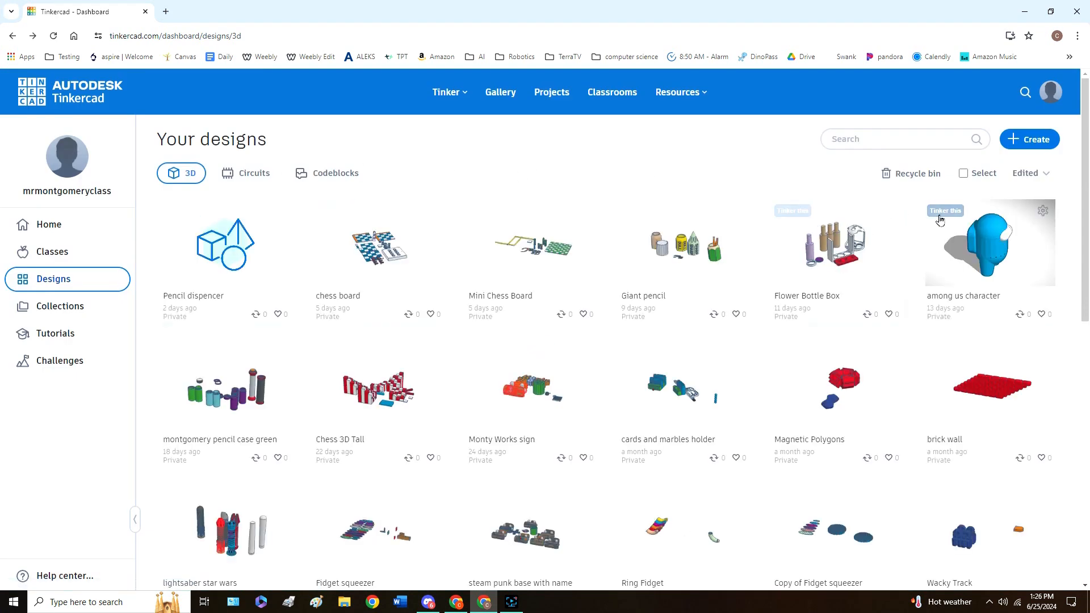
Reopen the "among us character" design and shift the white visor 3 mm to the right so it protrudes from the body
click(940, 215)
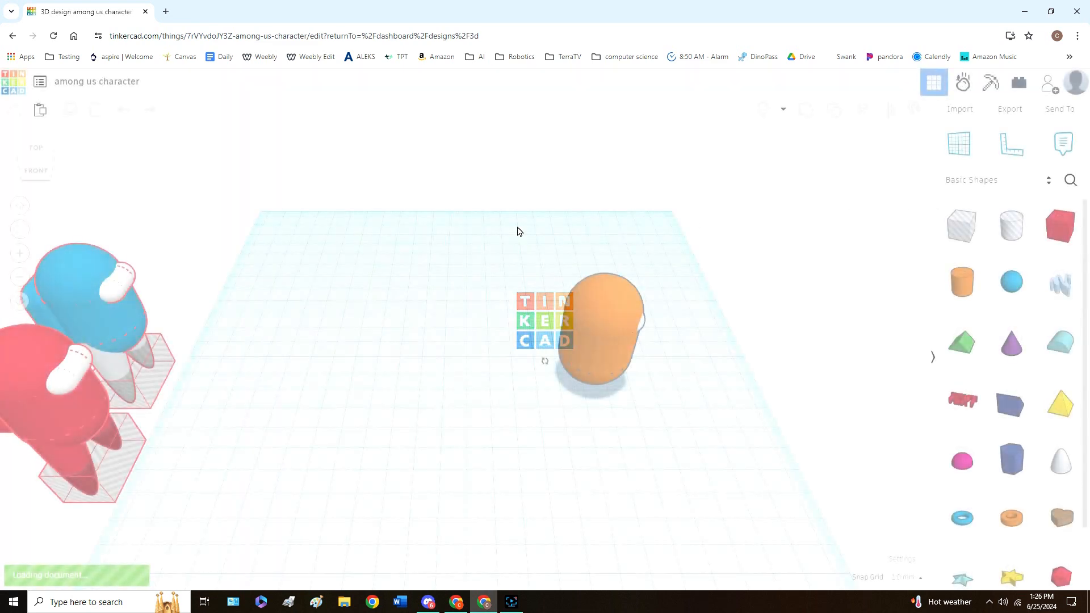
click(644, 328)
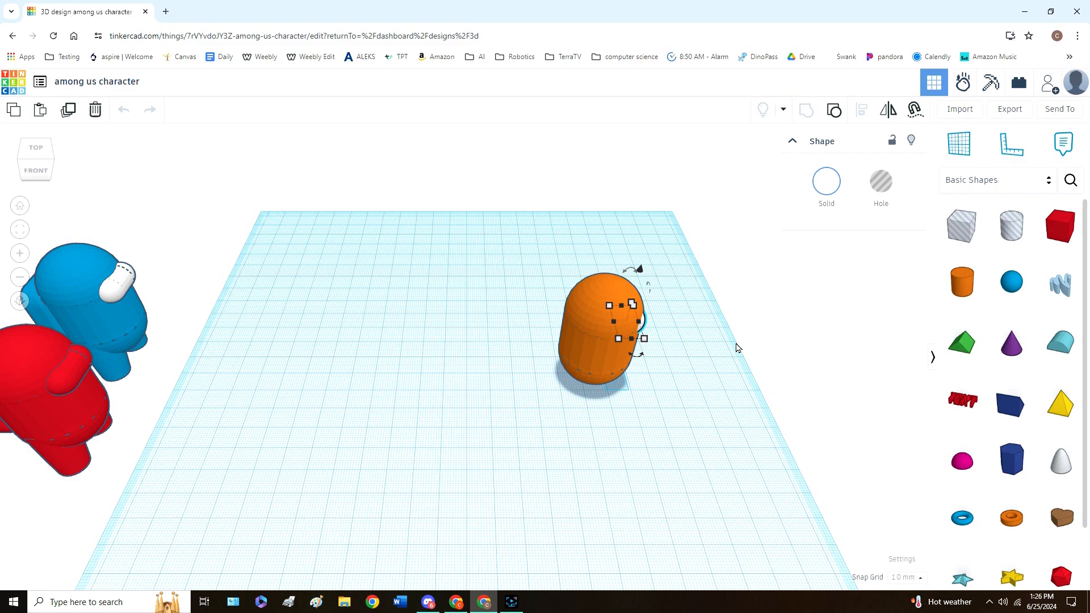
key(Right)
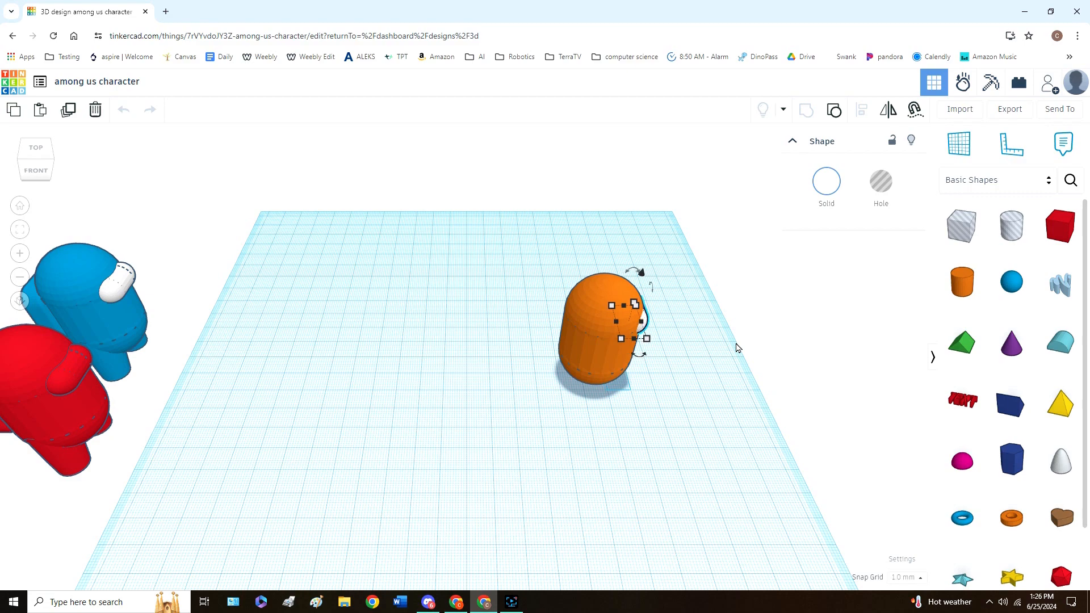
key(Right)
key(Right)
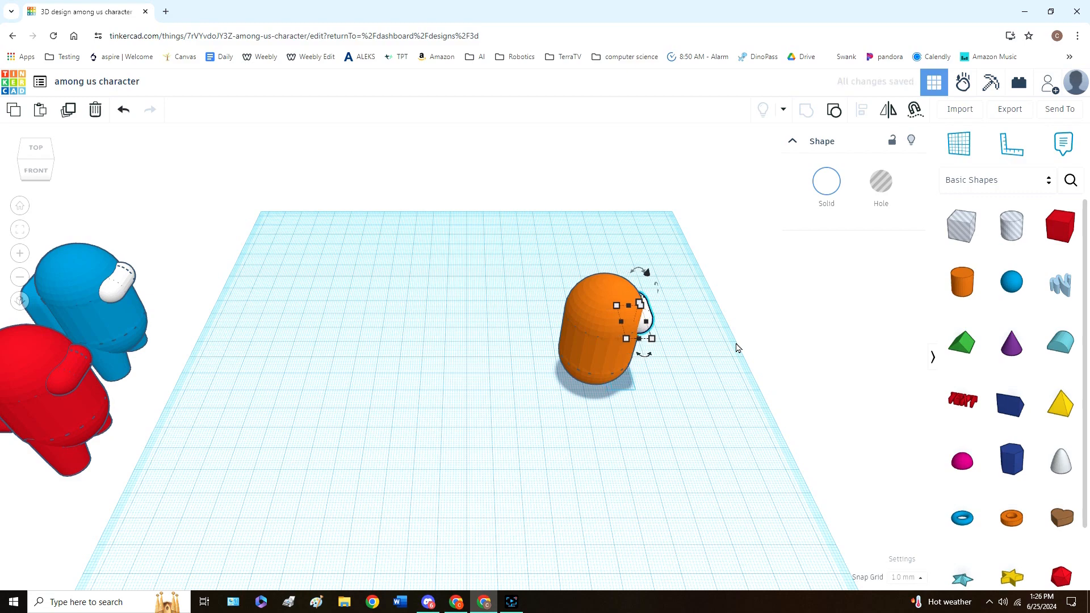
right_drag(699, 465, 683, 416)
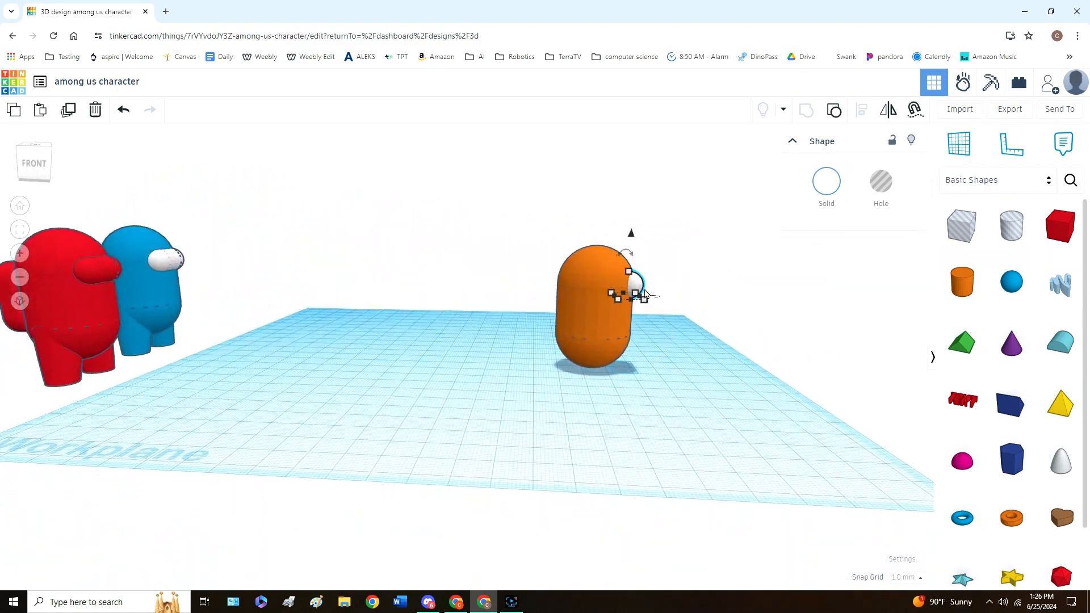
scroll(672, 284, up, 3)
click(661, 349)
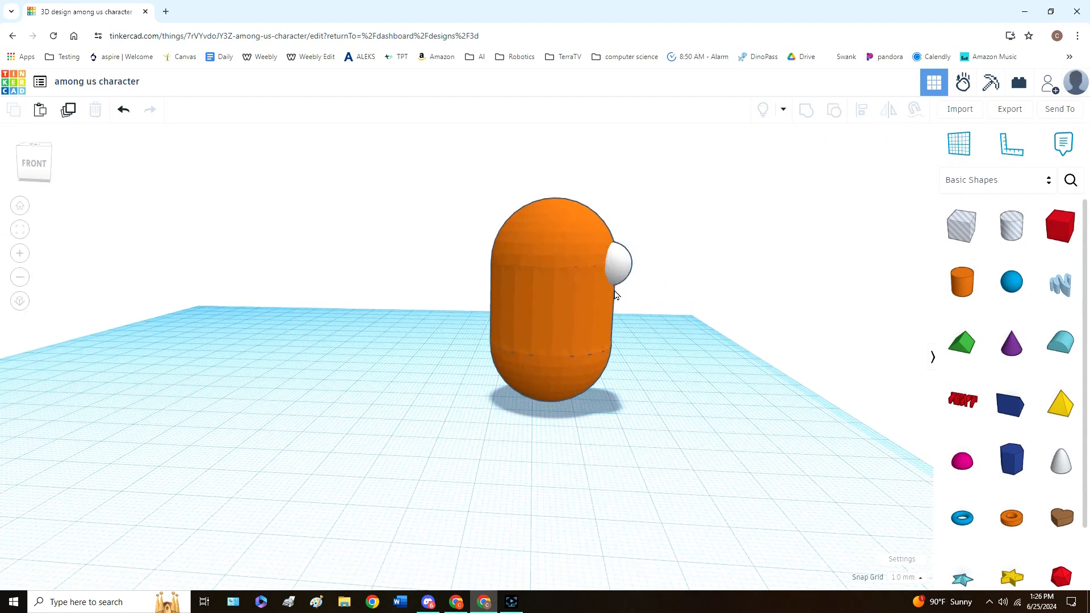
Group the orange body with its white visor and set the group to Multicolor so both parts keep their colours
scroll(615, 292, up, 2)
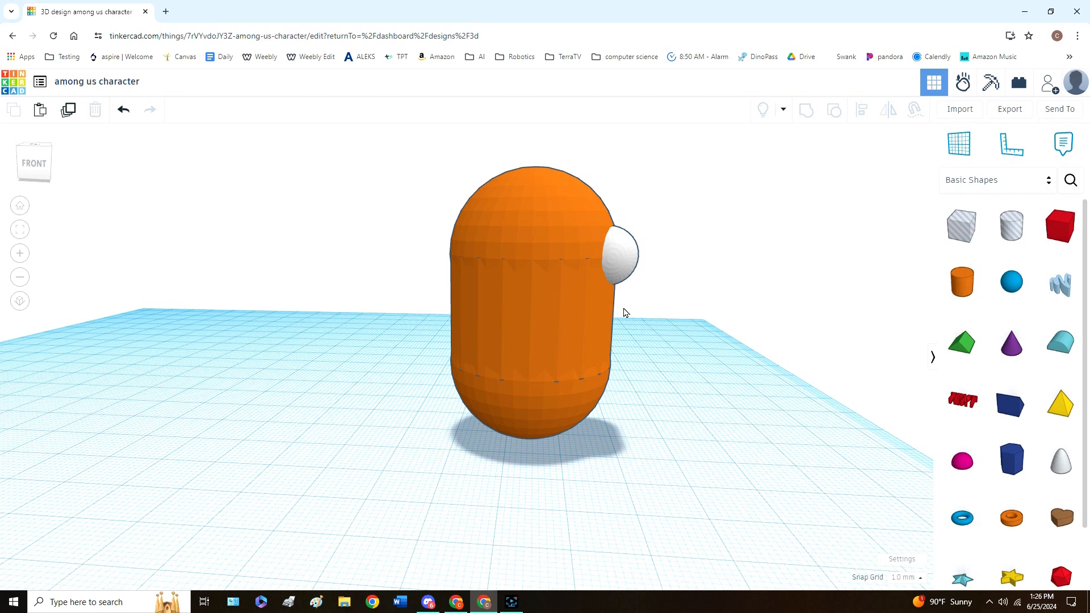
scroll(669, 358, down, 2)
scroll(669, 357, down, 2)
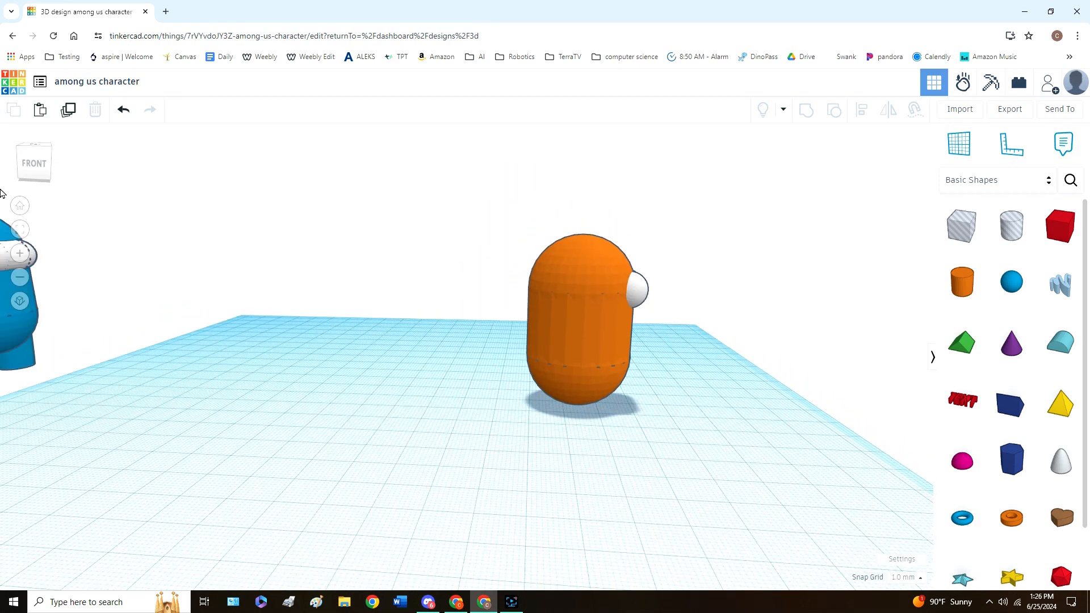
click(20, 206)
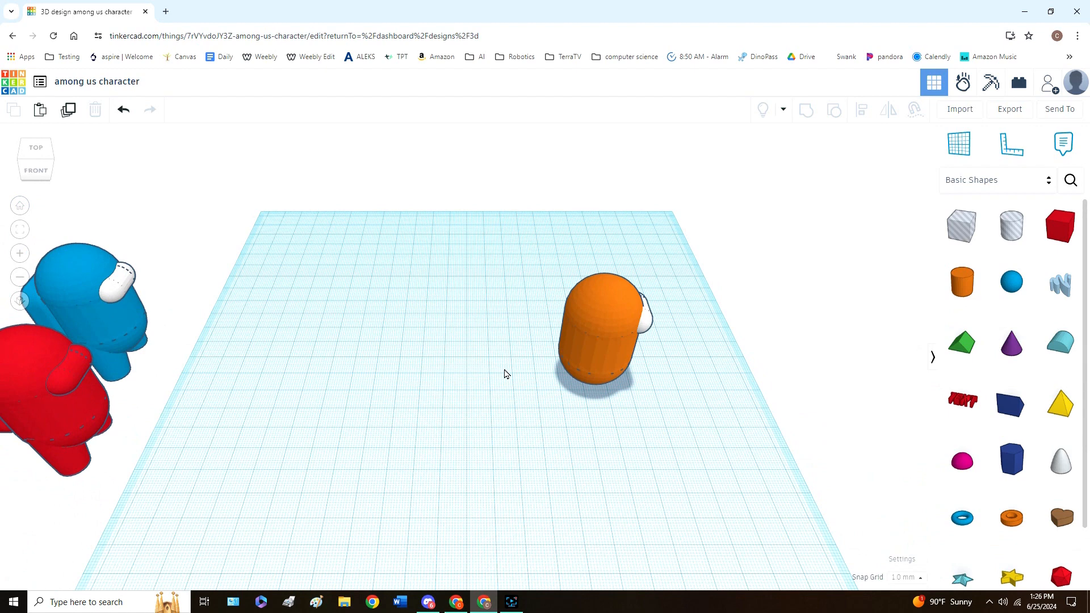
drag(693, 368, 532, 253)
click(807, 110)
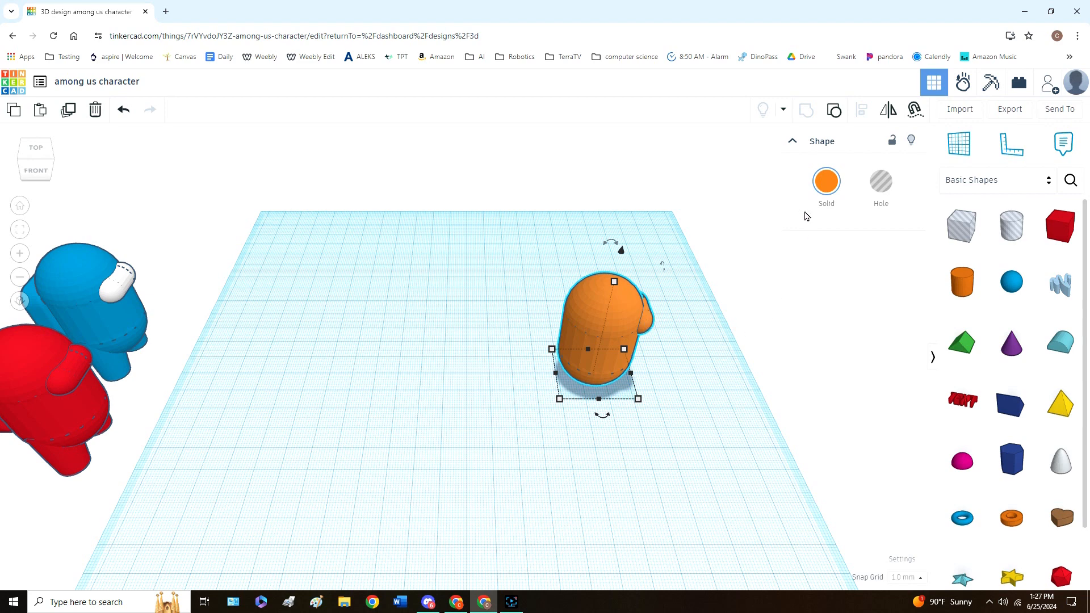
click(832, 182)
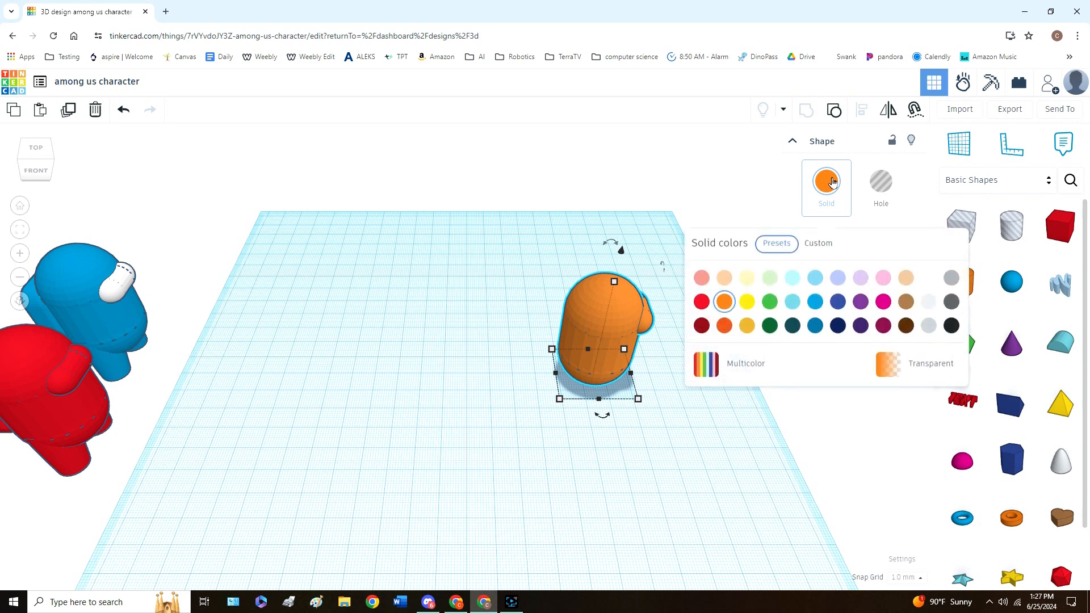
click(709, 372)
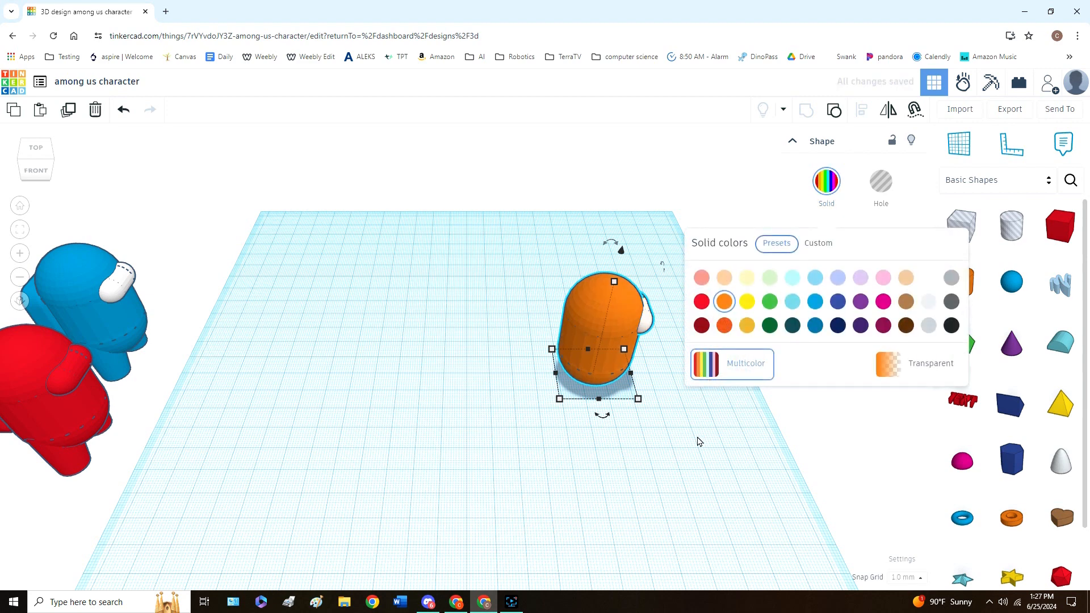
click(698, 445)
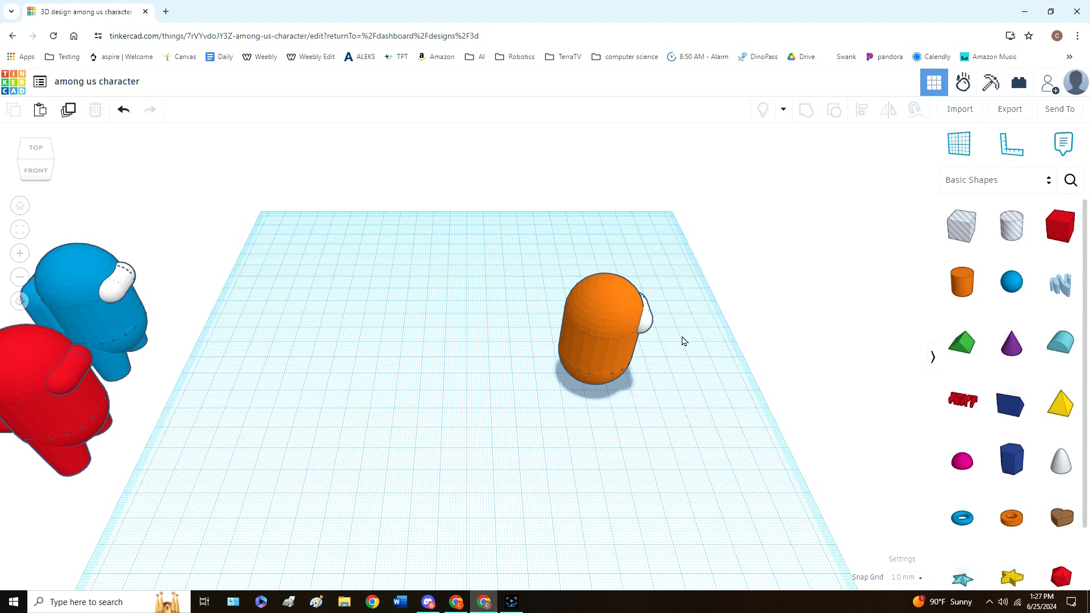
Add a box to the workplane, moving the grouped character off to its right and the box about 42 mm left
drag(615, 325, 488, 348)
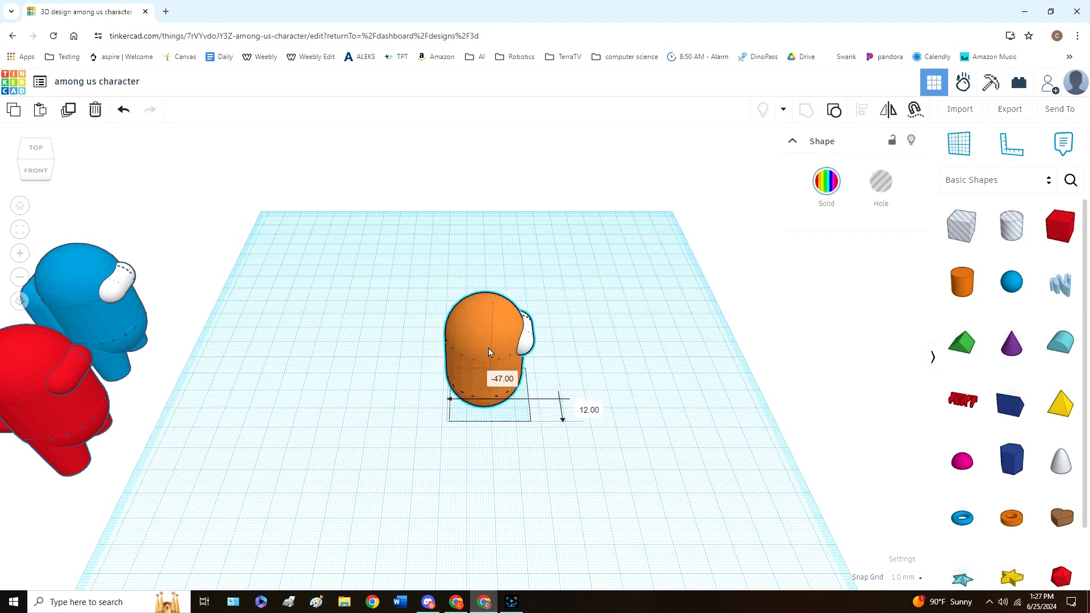
click(656, 351)
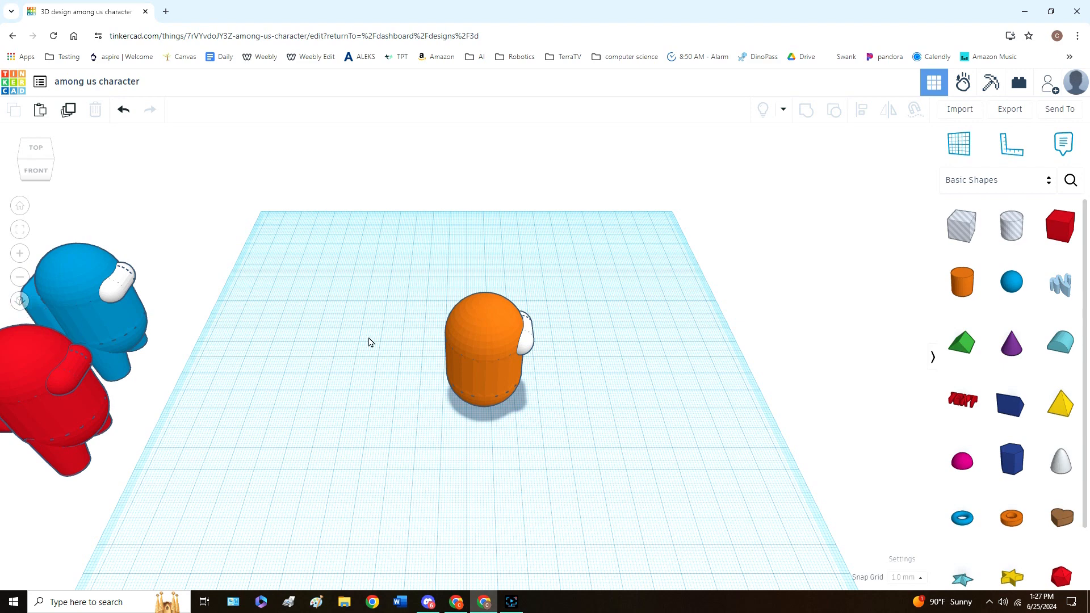
drag(1072, 229, 582, 395)
drag(482, 365, 714, 383)
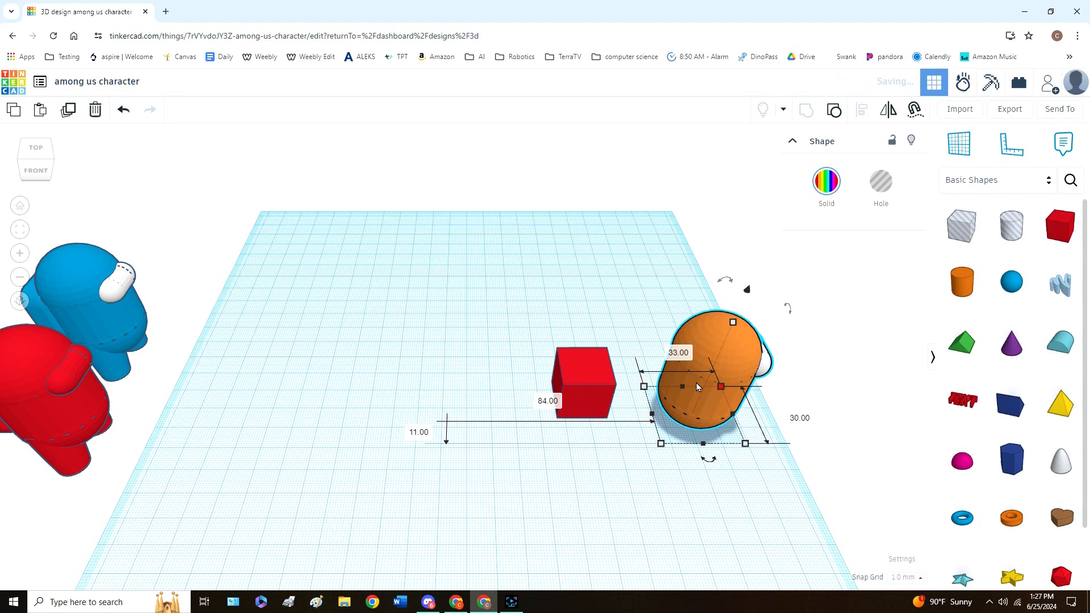
drag(585, 376, 484, 381)
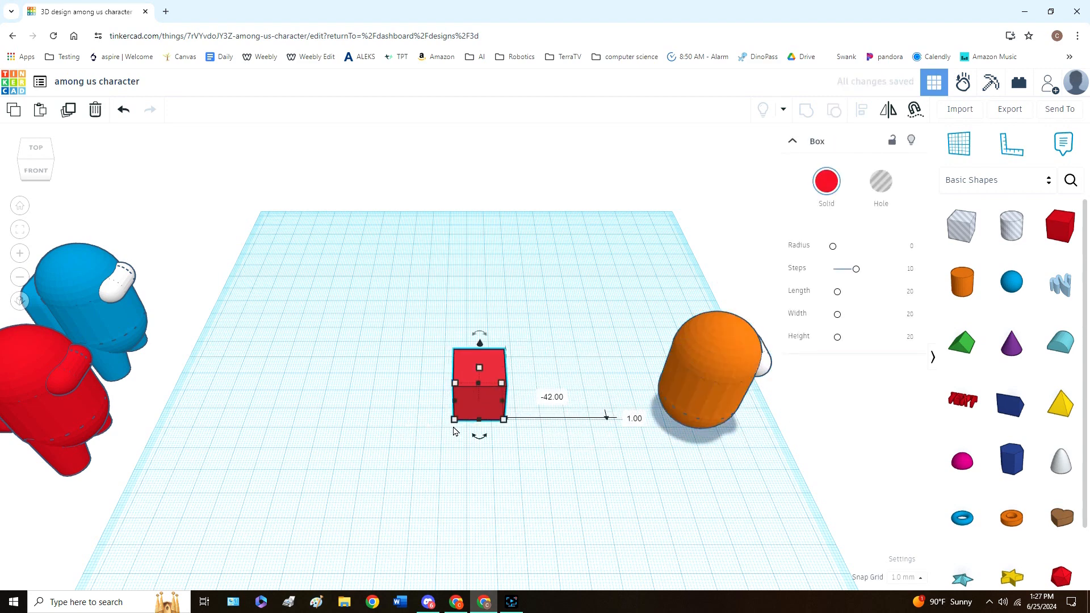
Resize the red box to 10 mm wide, 24 mm deep and 26 mm high
click(486, 467)
text(10)
key(Return)
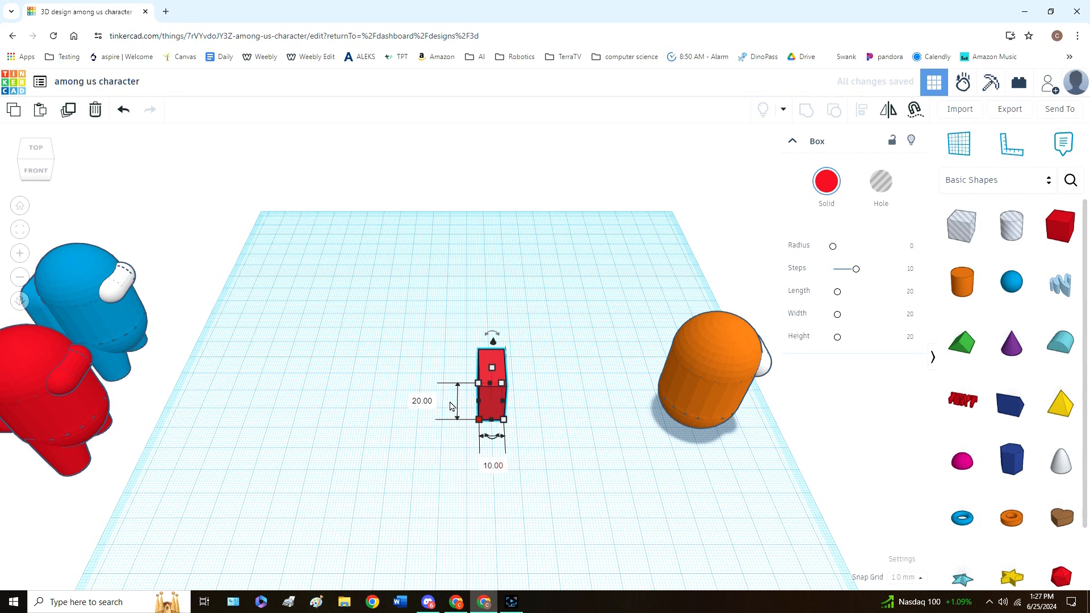
click(423, 401)
text(24)
key(Return)
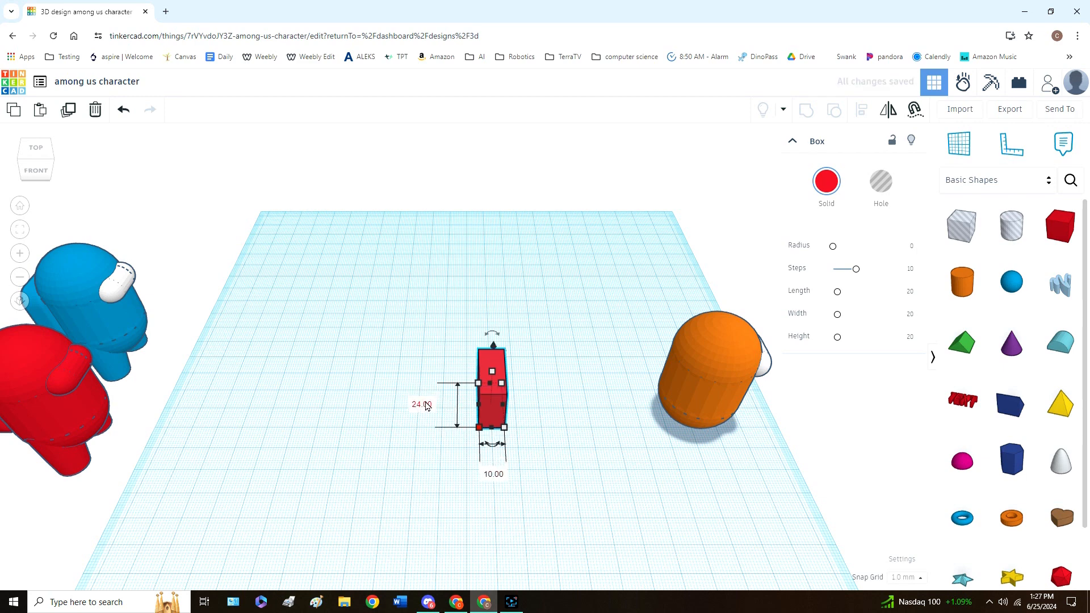
mouse_move(493, 372)
click(554, 389)
text(26)
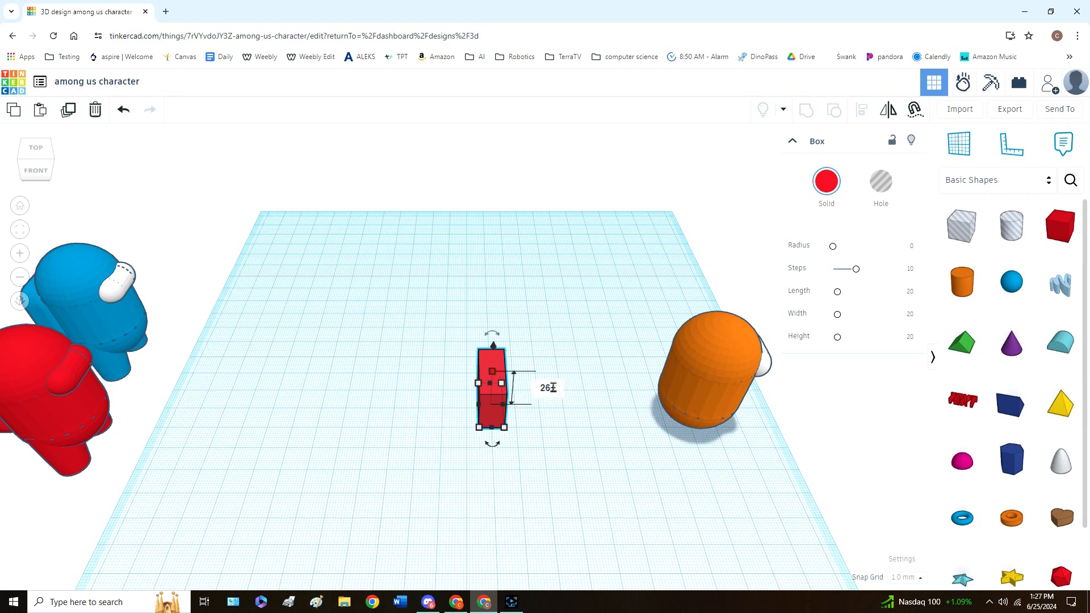
key(Return)
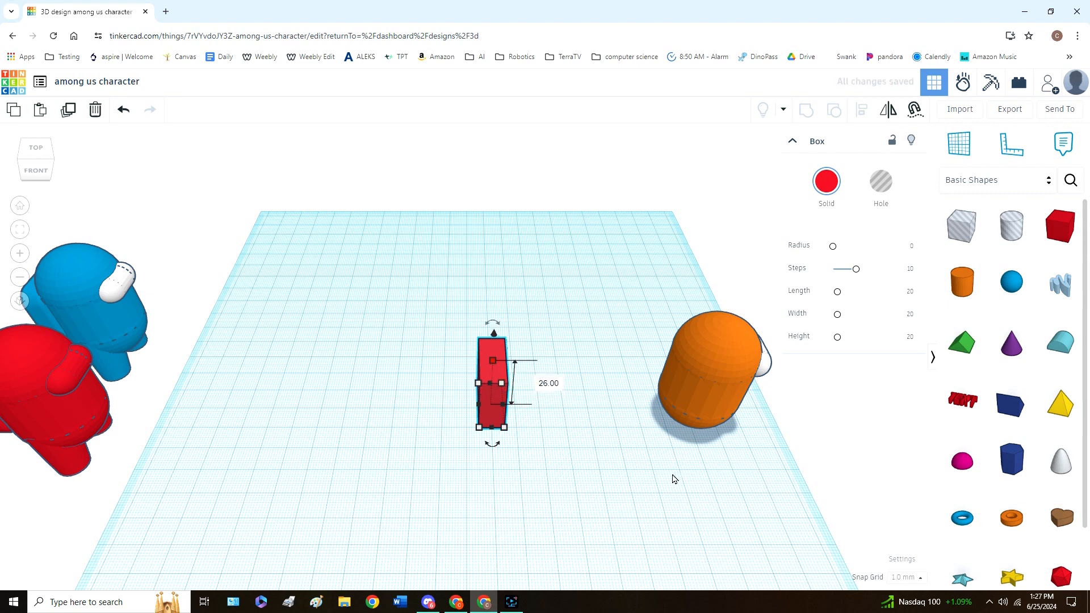
click(639, 475)
Check the blue character's backpack as a reference and round the red box's edges with a radius of 5
click(94, 280)
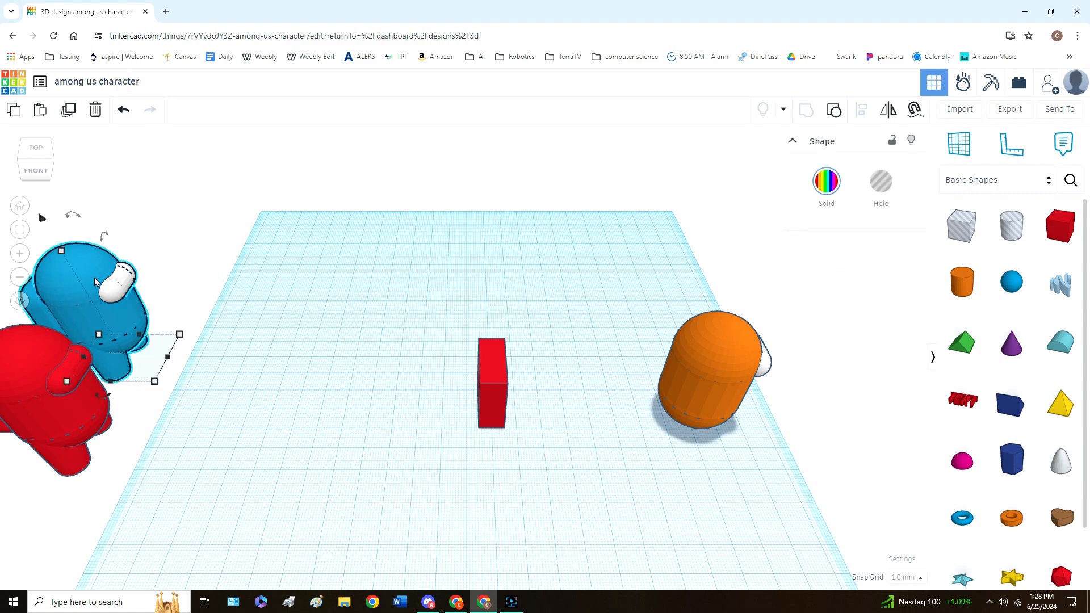
key(f)
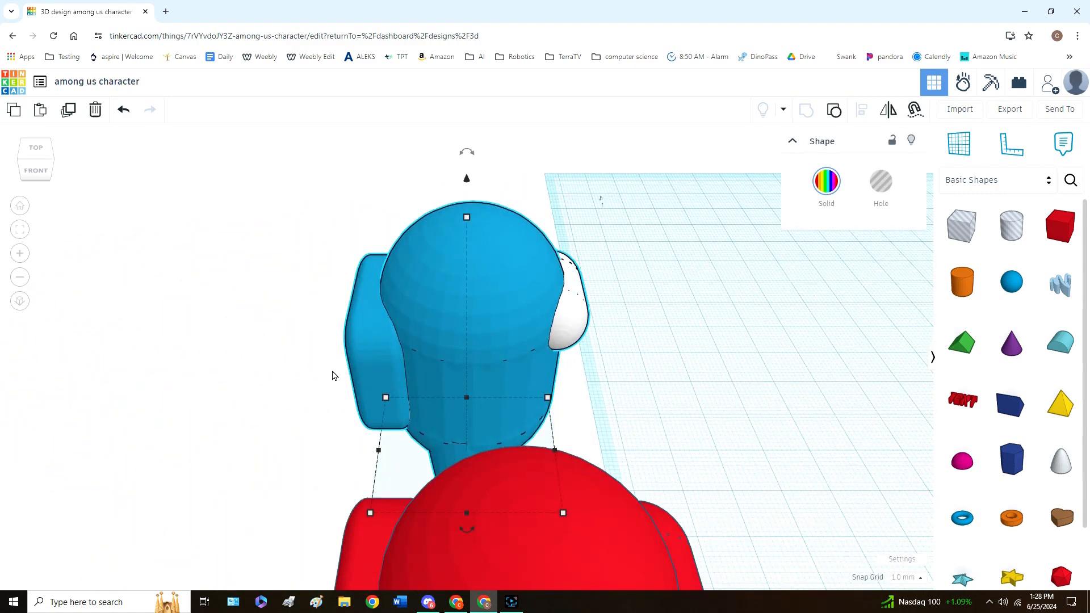
right_drag(334, 385, 448, 349)
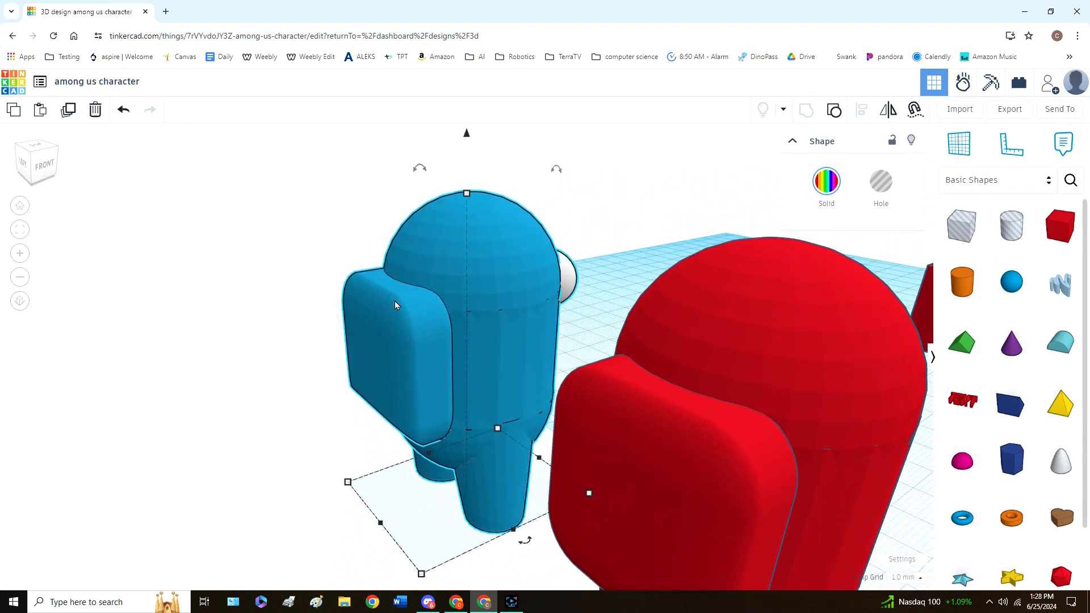
right_drag(491, 370, 312, 309)
click(21, 206)
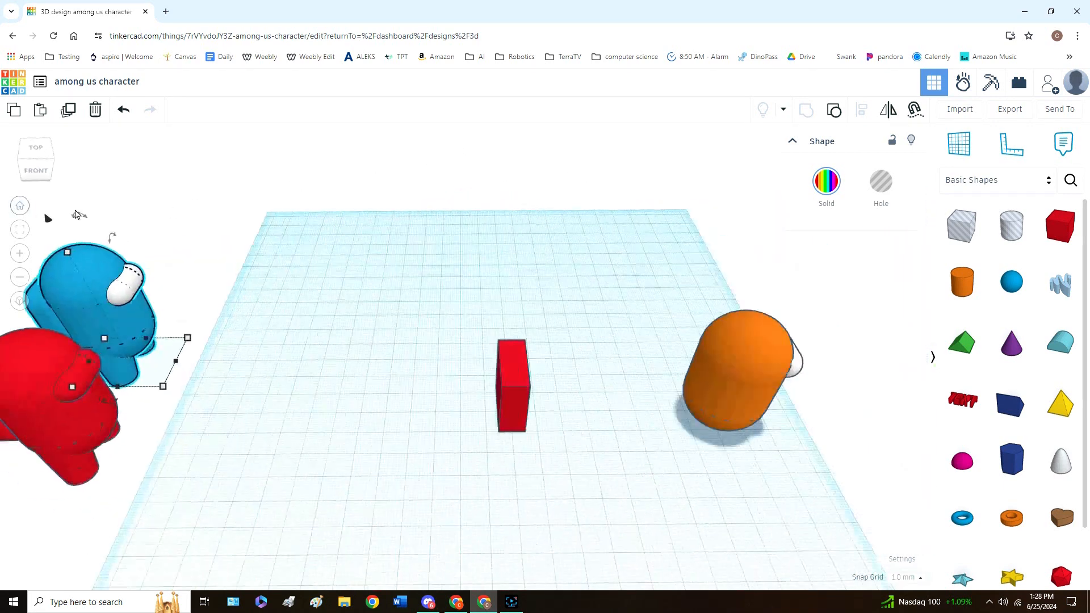
click(505, 370)
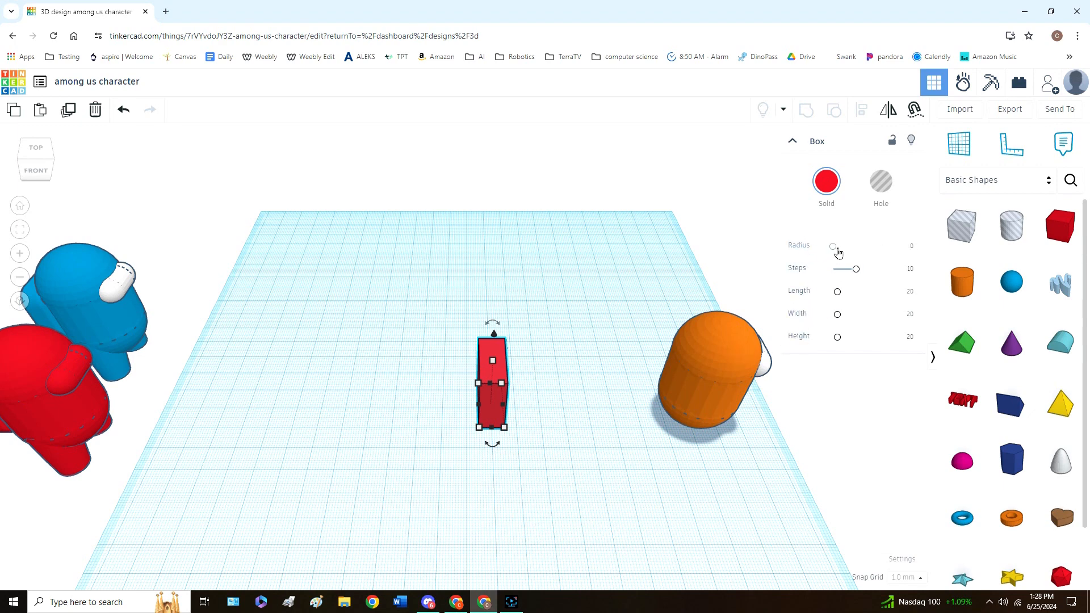
mouse_move(833, 246)
mouse_down()
mouse_move(873, 250)
mouse_move(826, 255)
mouse_up()
click(911, 247)
key(Return)
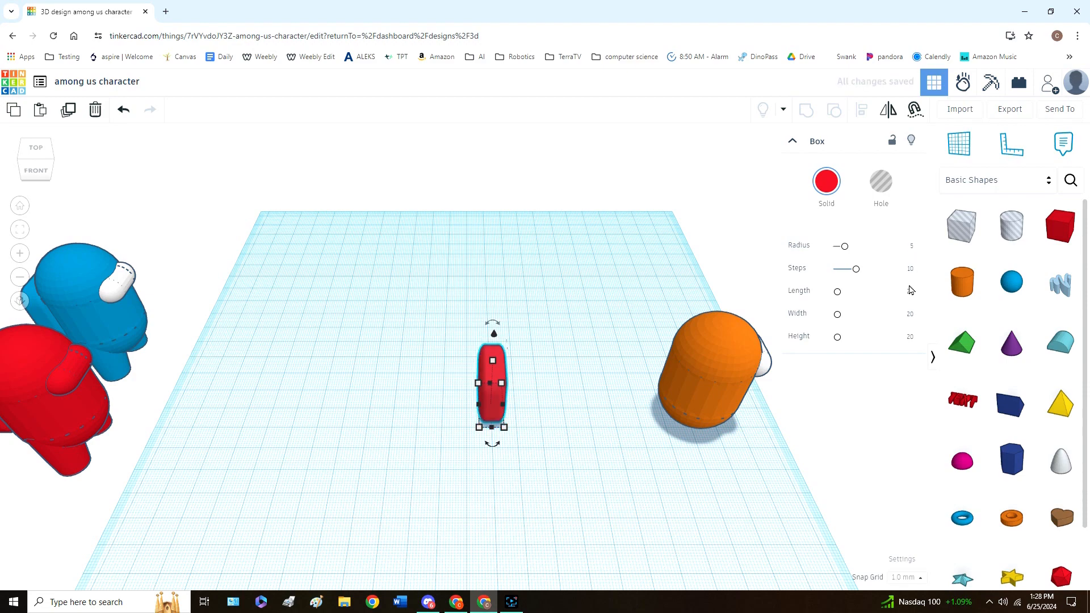
scroll(500, 392, up, 3)
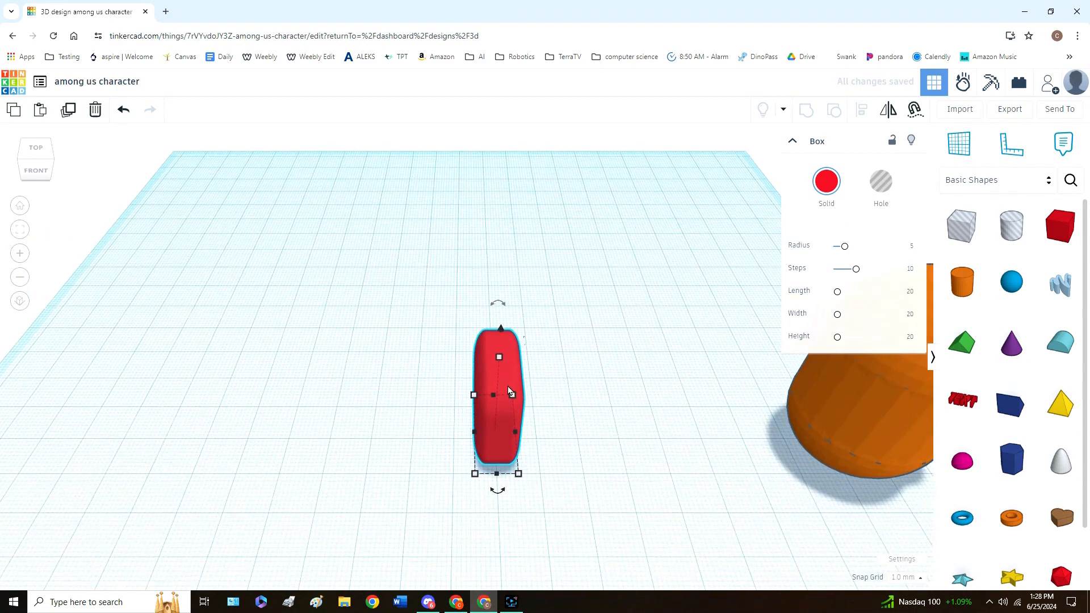
scroll(528, 389, down, 2)
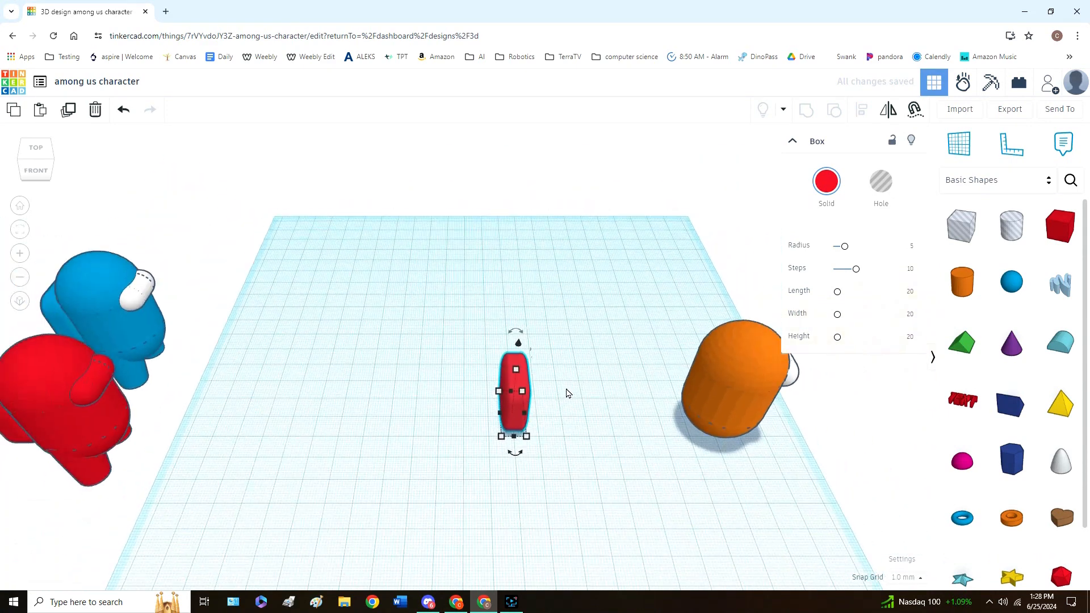
Bring the orange character next to the red box and align both at their left sides, centred in depth and height
drag(716, 397, 593, 390)
drag(692, 483, 453, 291)
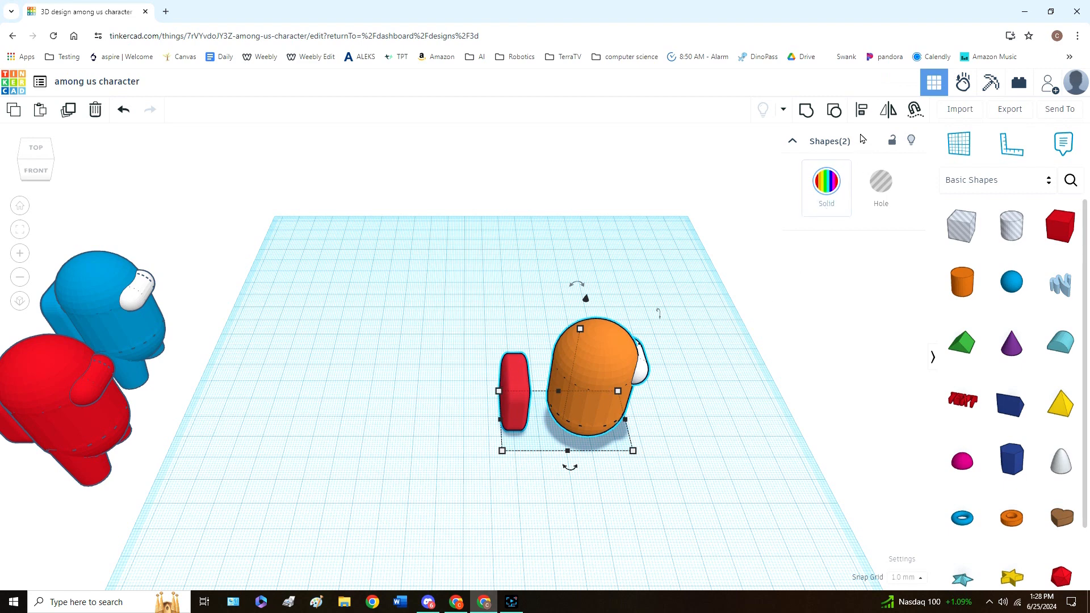
click(862, 109)
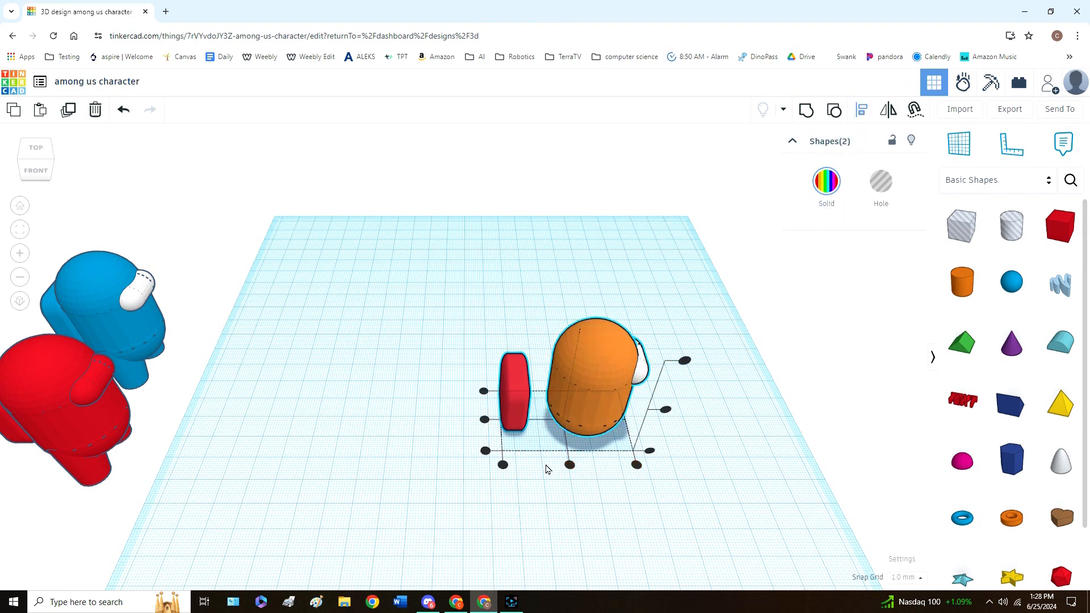
click(503, 466)
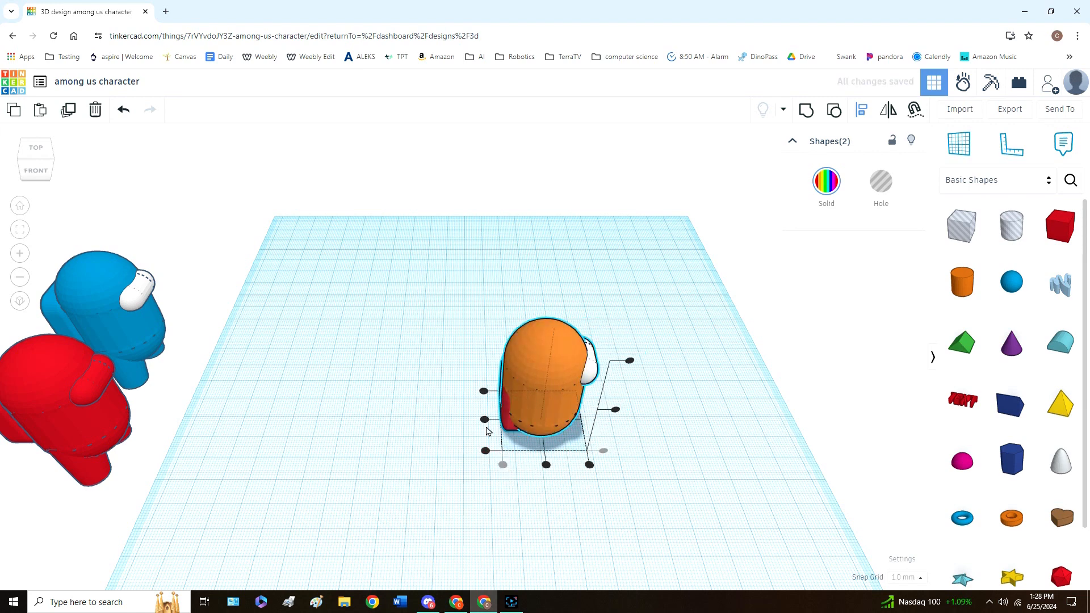
click(485, 419)
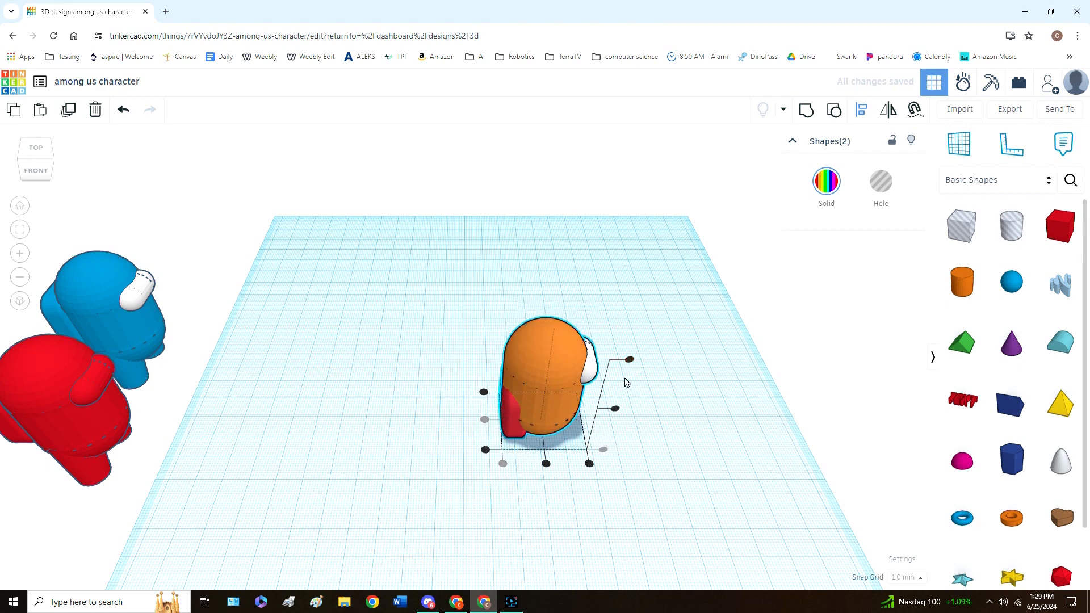
click(693, 422)
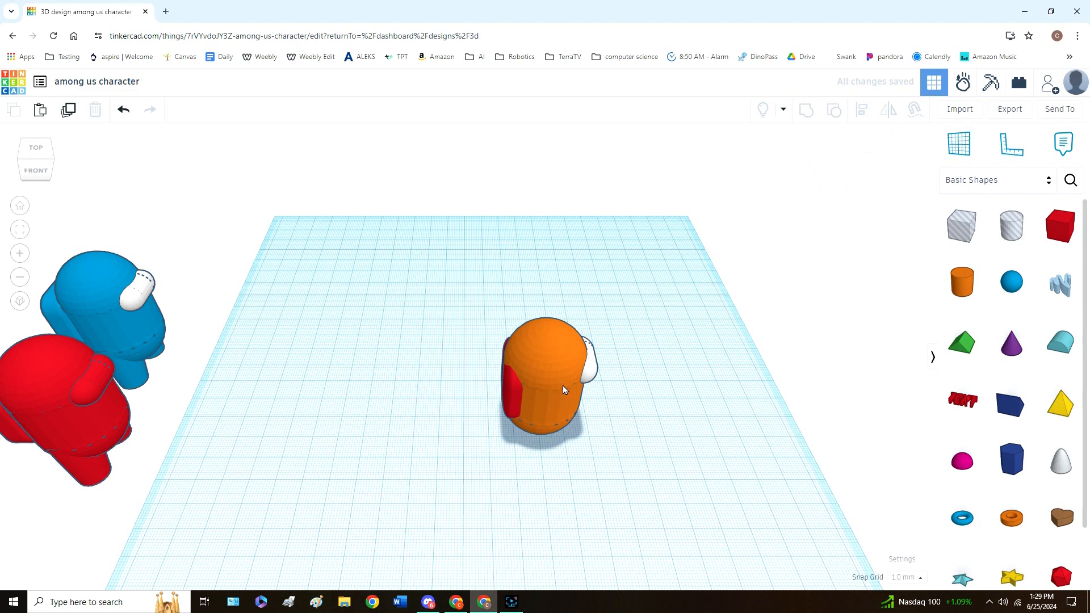
Shift the orange character 5 mm to the right so the red backpack box sticks out behind it
click(512, 392)
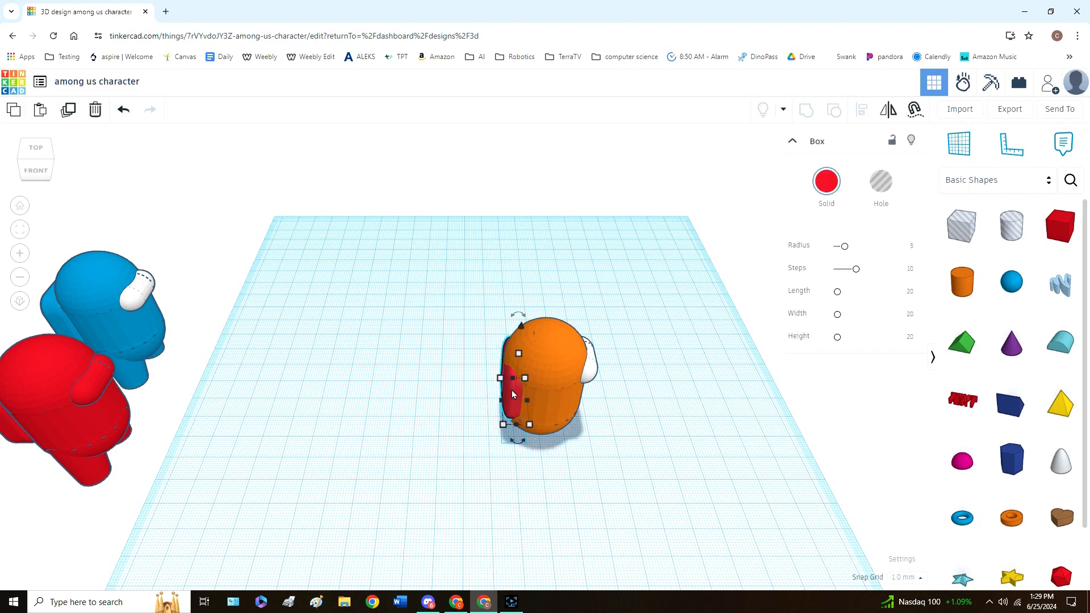
click(658, 457)
click(551, 369)
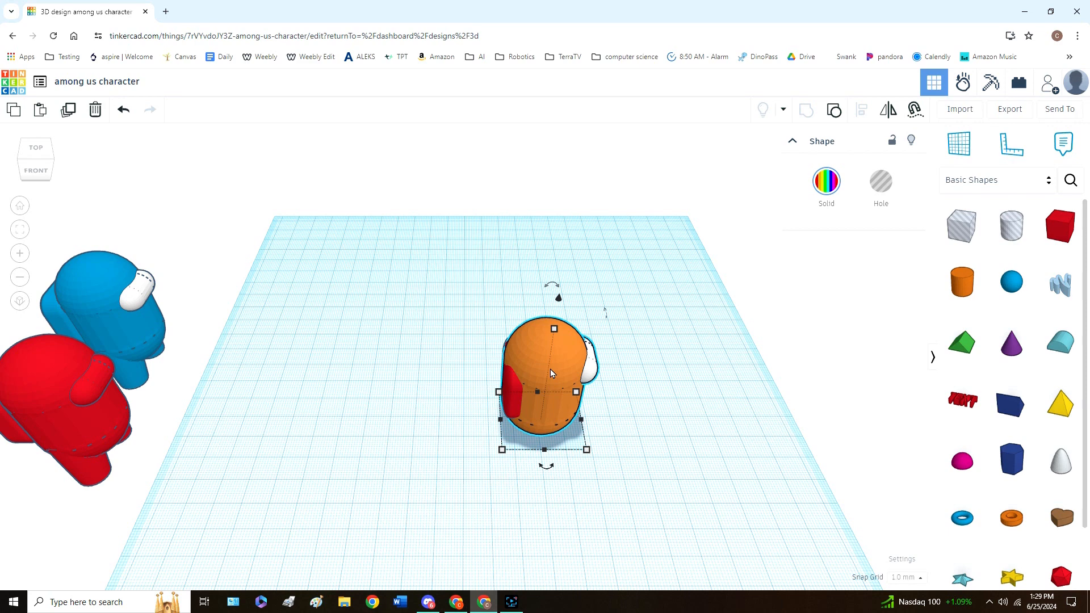
key(Right)
key(Right)
key(Right)
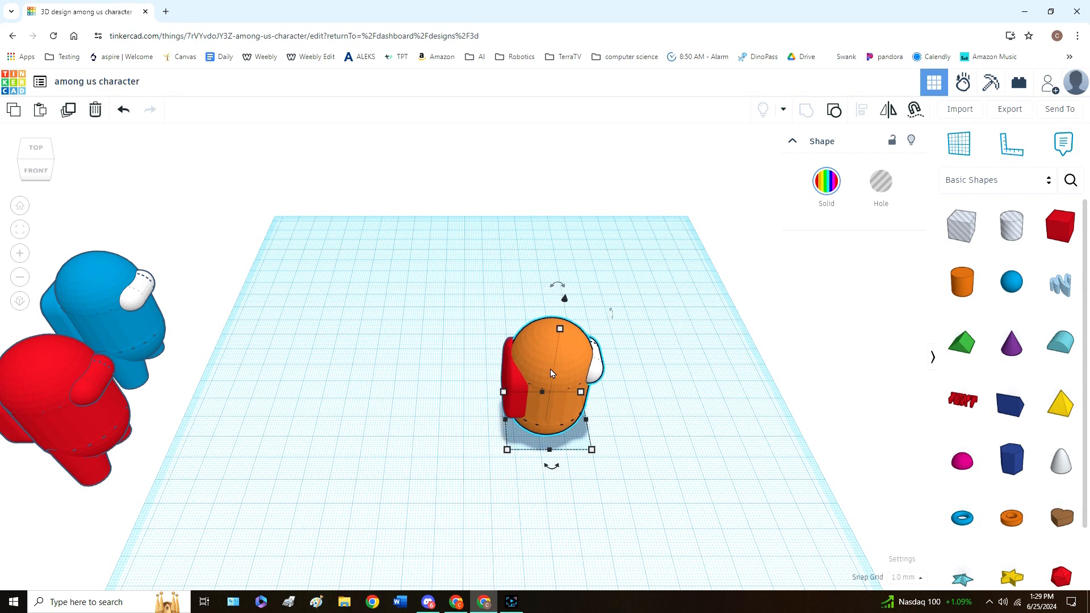
key(Right)
key(Right)
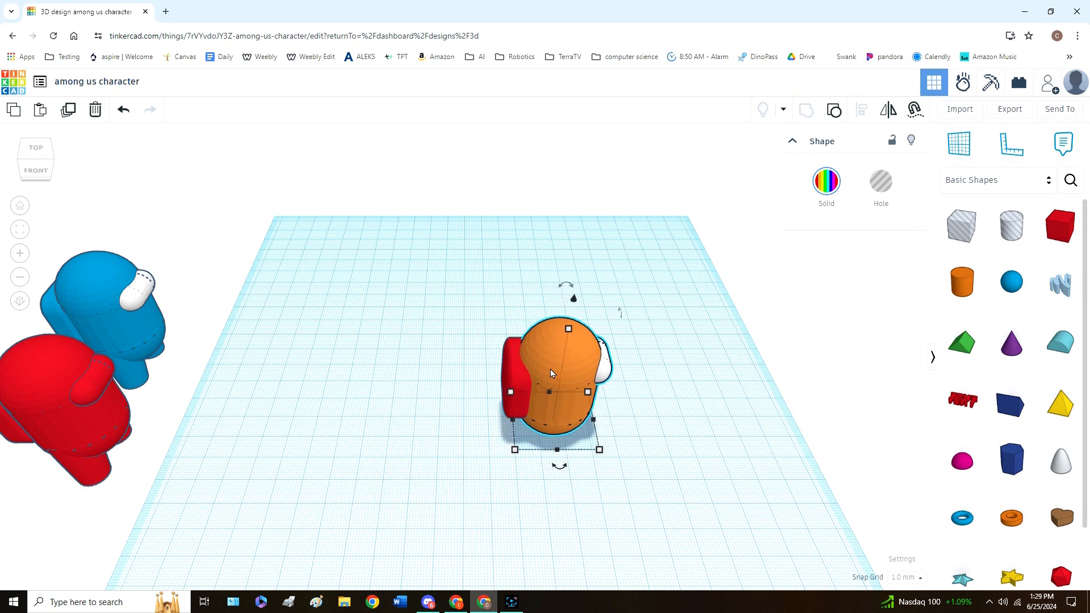
click(640, 413)
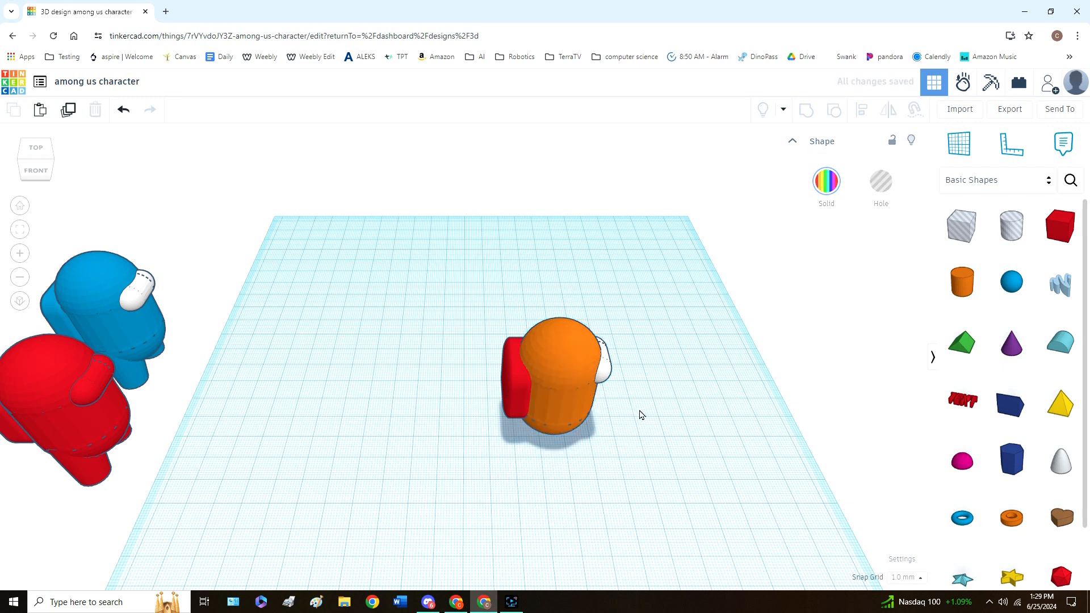
Recolour the red backpack box orange and group it with the orange character
click(514, 380)
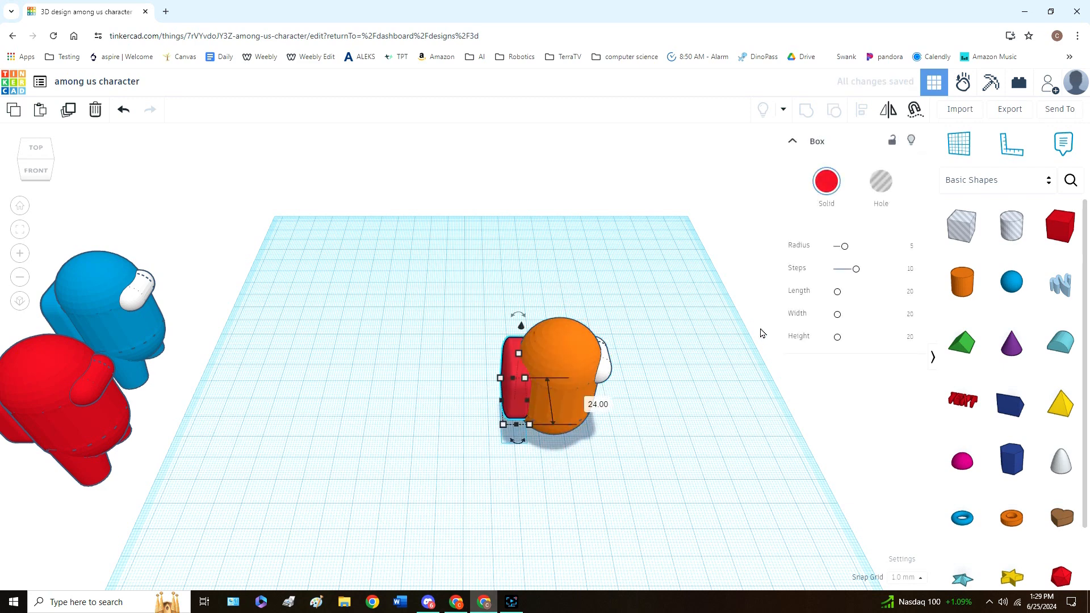
click(835, 187)
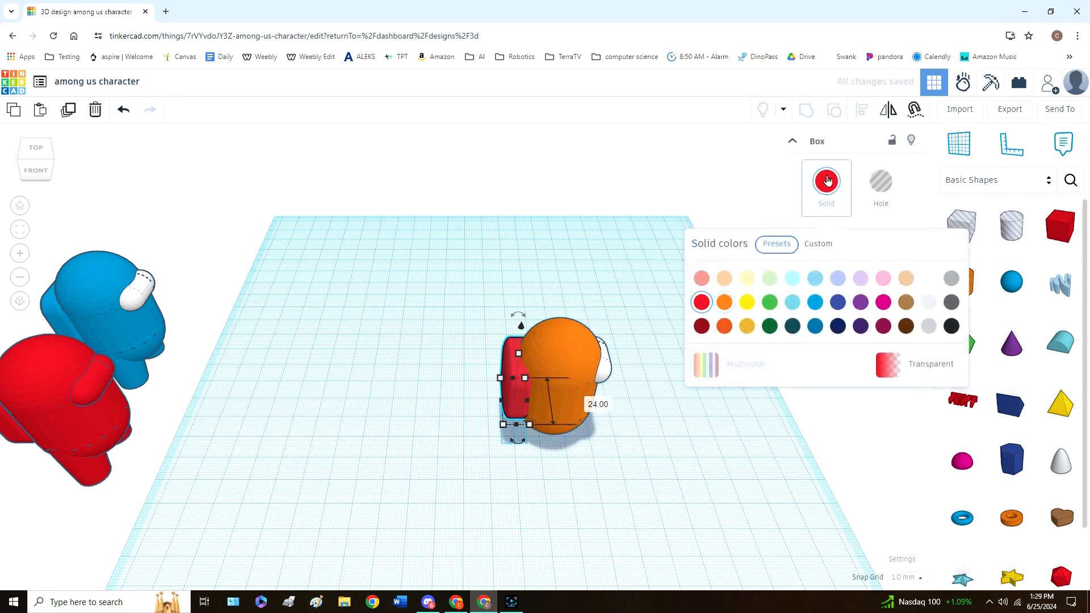
click(725, 302)
drag(671, 444, 484, 325)
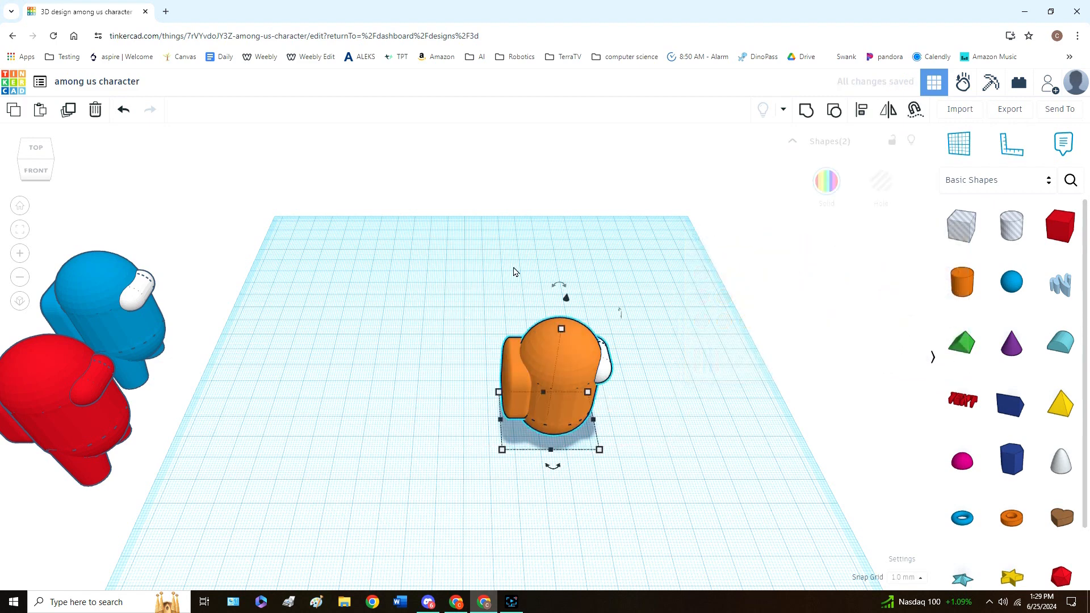
click(806, 110)
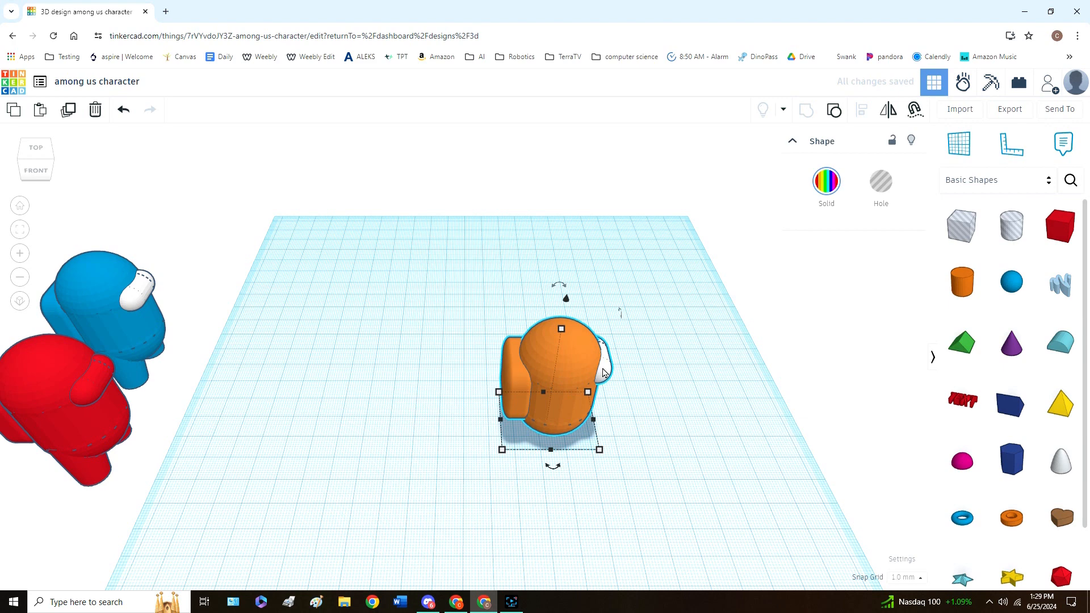
click(649, 403)
Move the orange character toward the left of the workplane and place a paraboloid to its right
drag(538, 383, 478, 364)
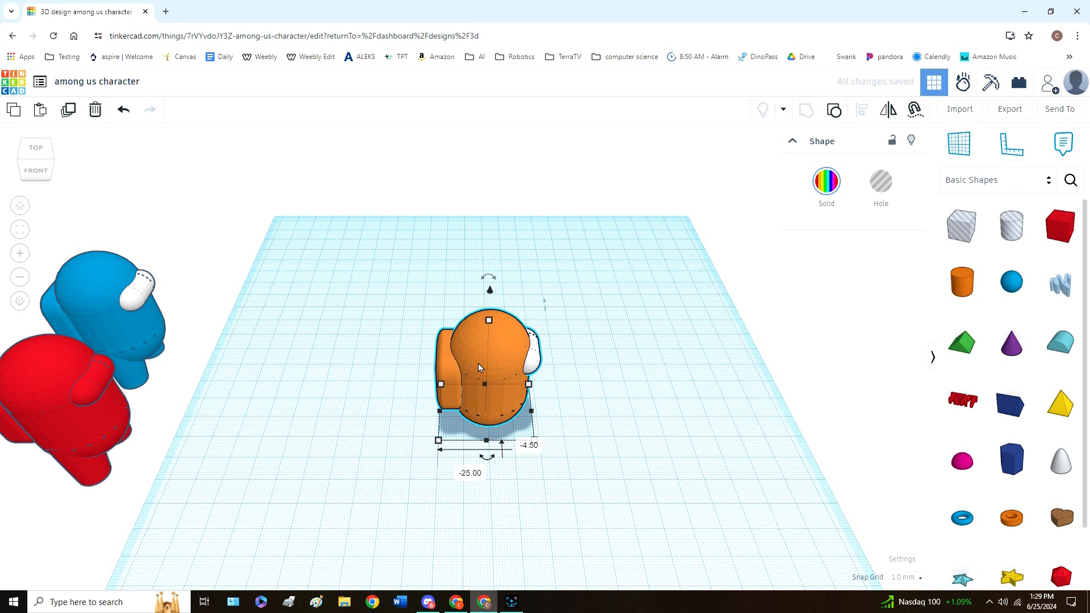
click(628, 377)
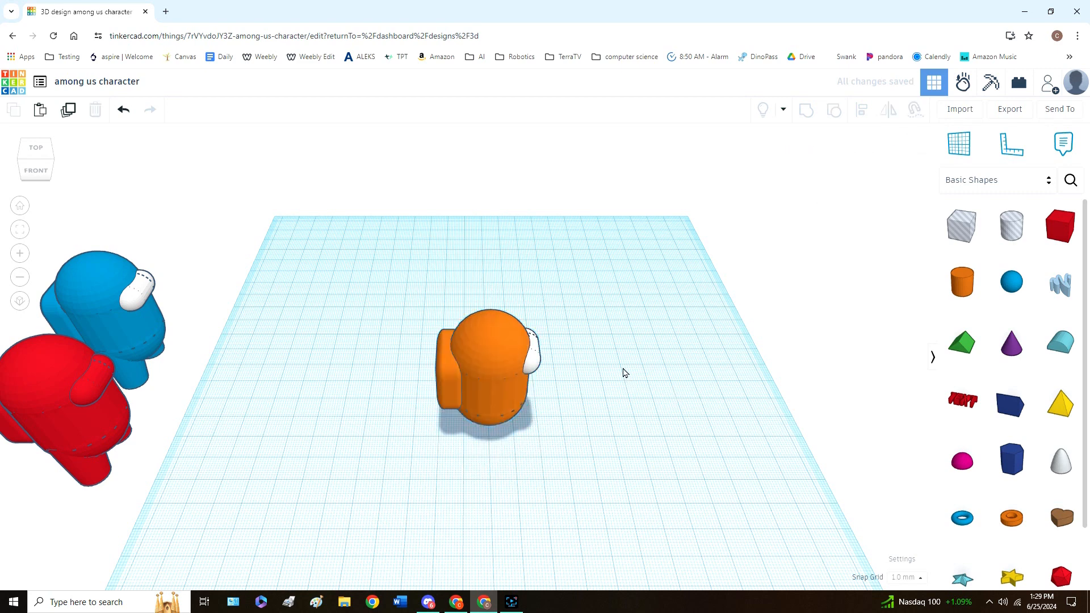
click(1061, 462)
click(574, 399)
drag(481, 390, 282, 373)
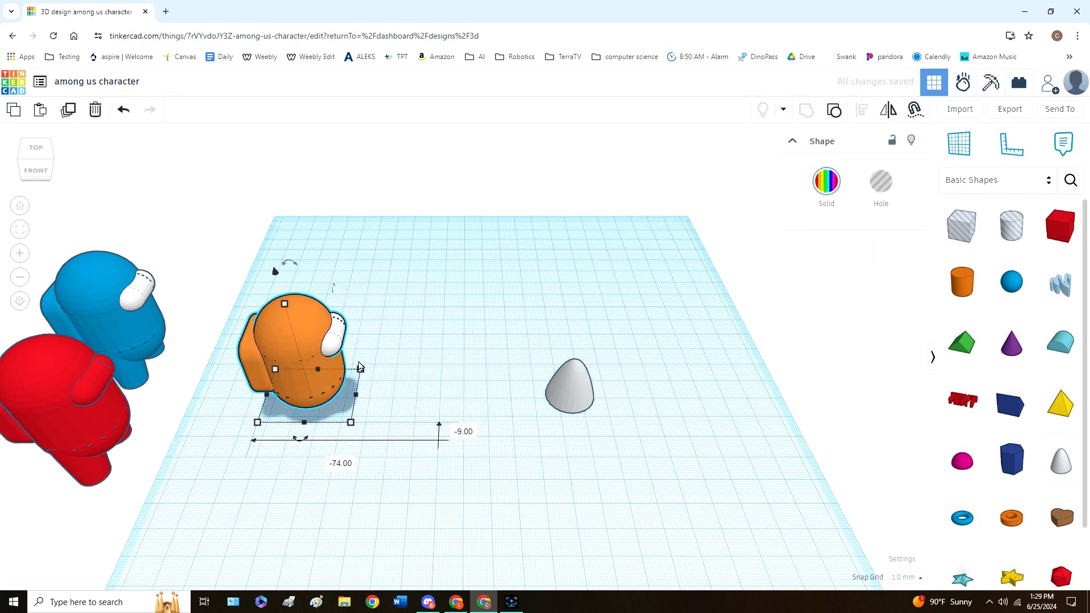
drag(547, 404, 432, 406)
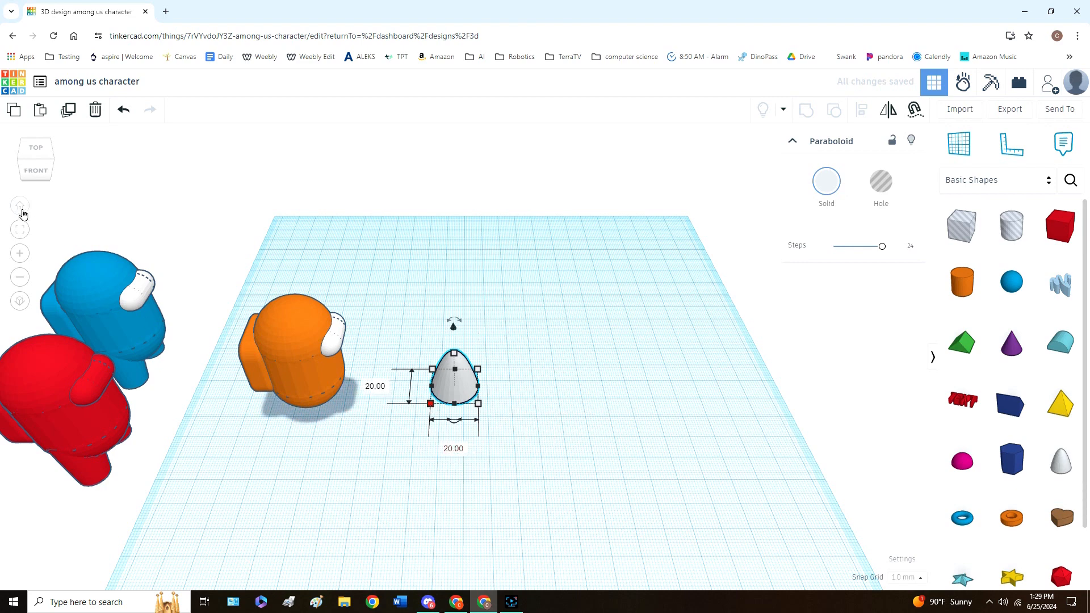
Resize the paraboloid to 16 mm wide, 16 mm deep and 40 mm high
click(458, 450)
key(BackSpace)
text(16)
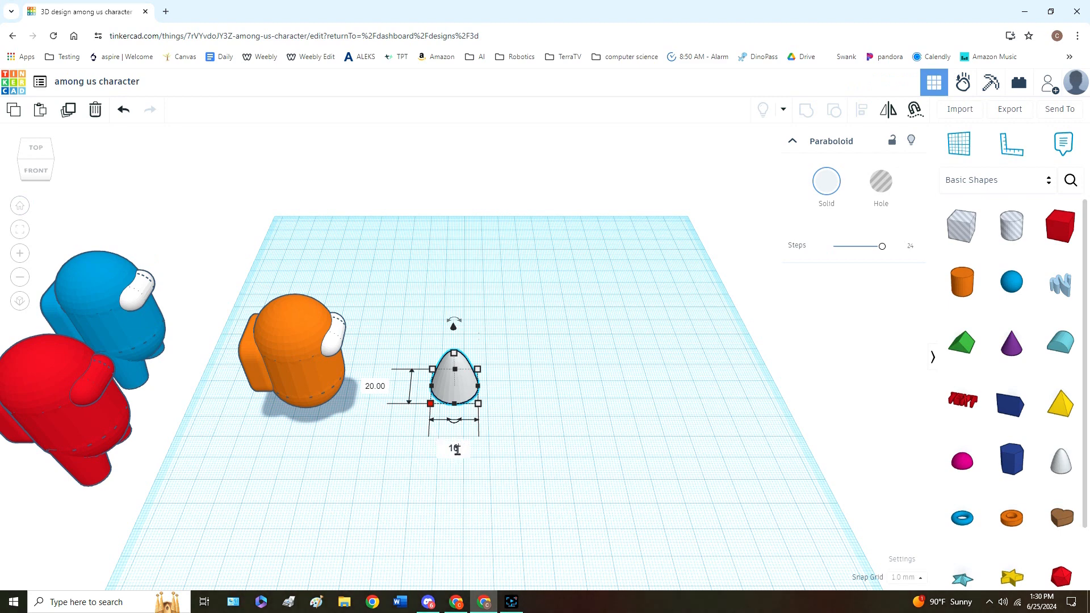
key(Return)
click(386, 387)
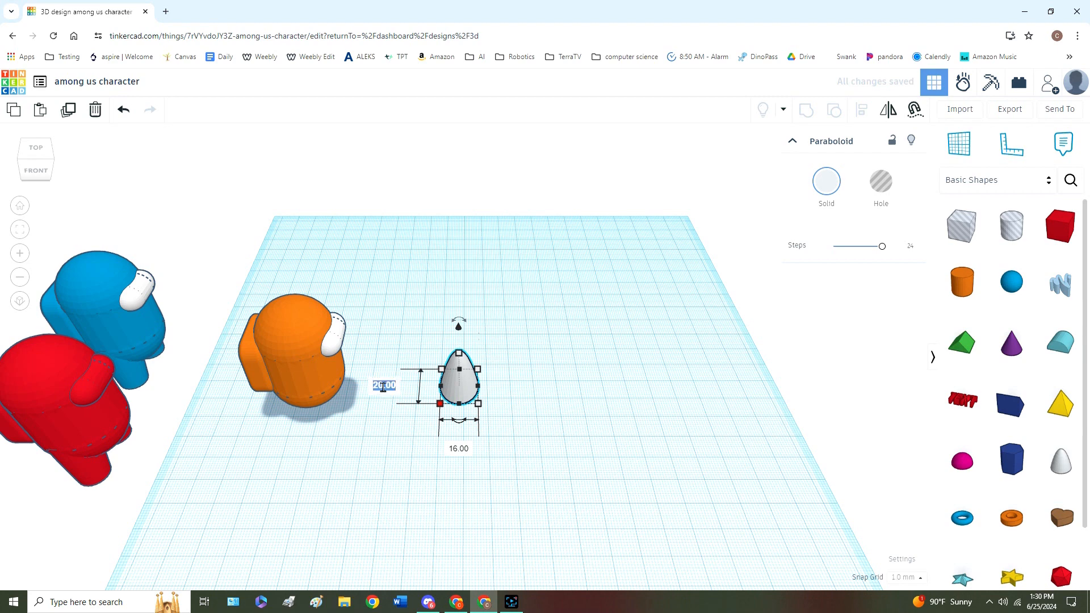
text(16)
key(Return)
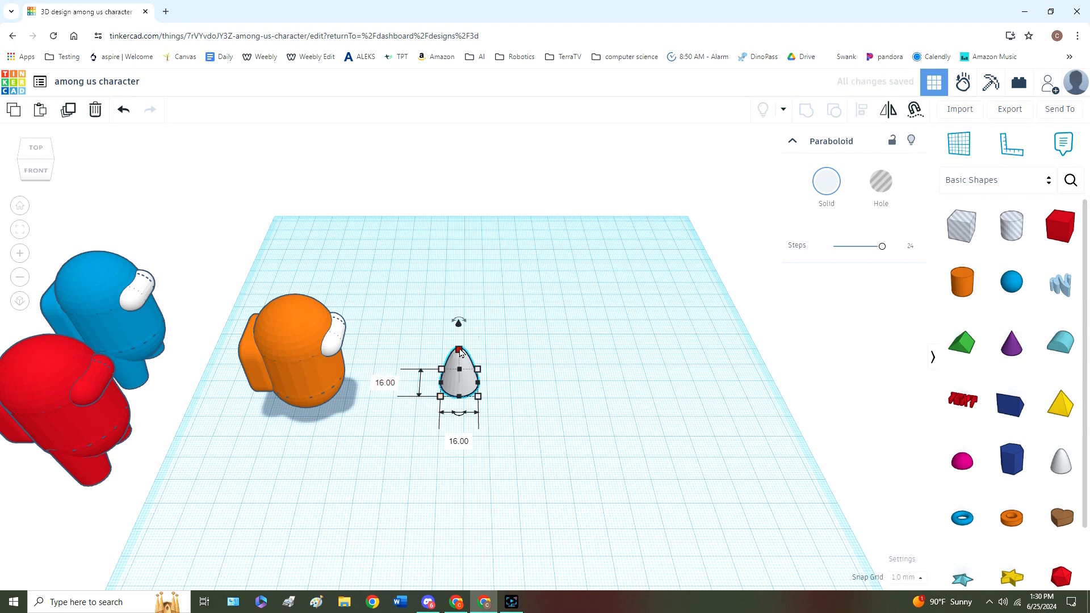
click(517, 367)
text(40)
key(Return)
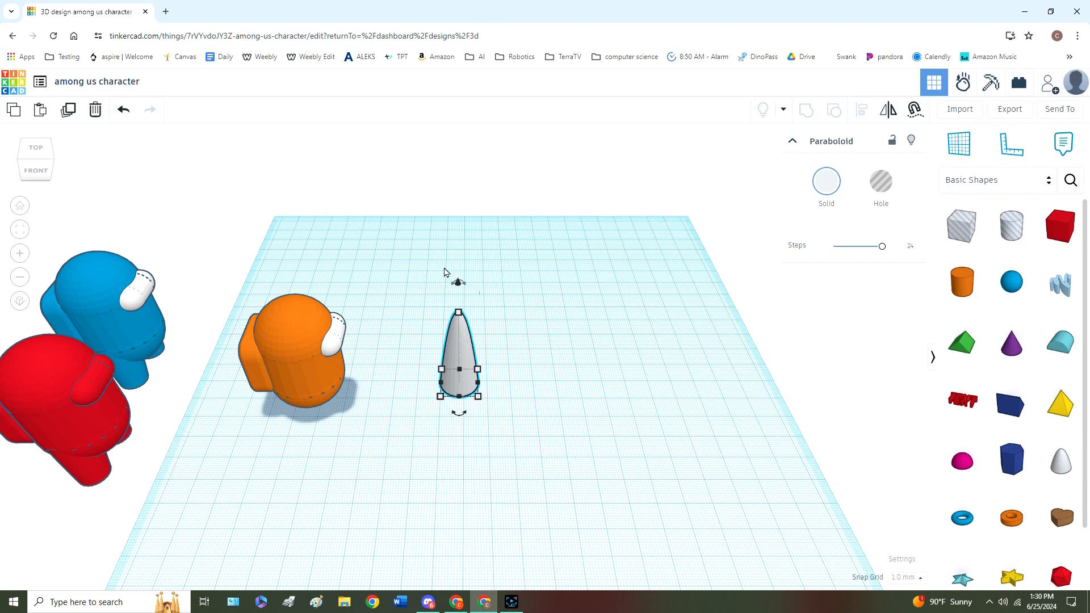
Examine the red character's legs from the visor side as a reference for their shape and spacing
drag(33, 157, 24, 165)
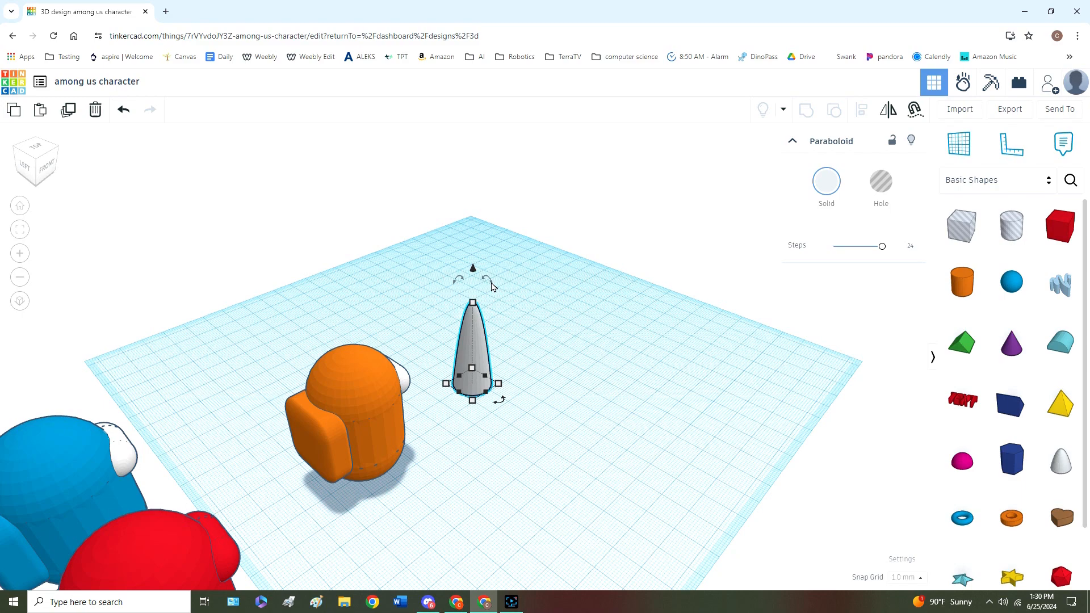
right_drag(466, 500, 134, 271)
click(157, 280)
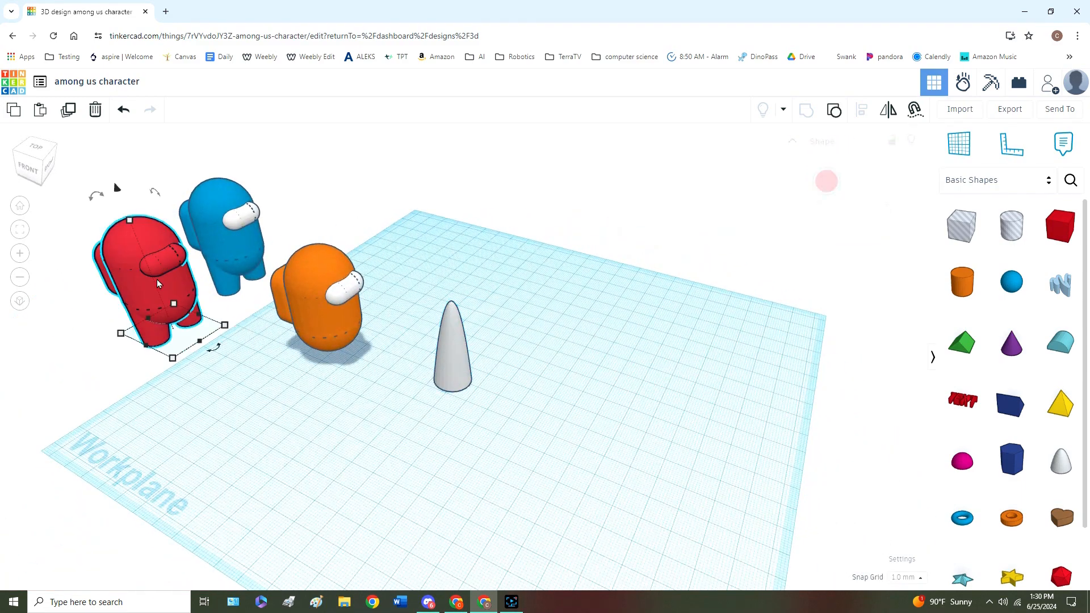
key(f)
right_drag(282, 363, 133, 306)
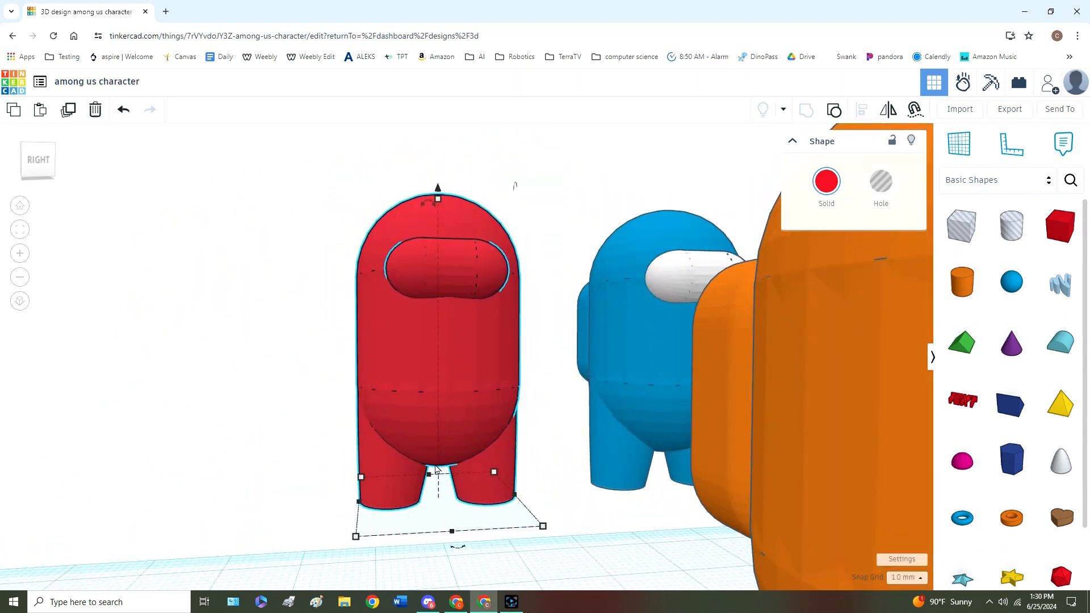
click(23, 209)
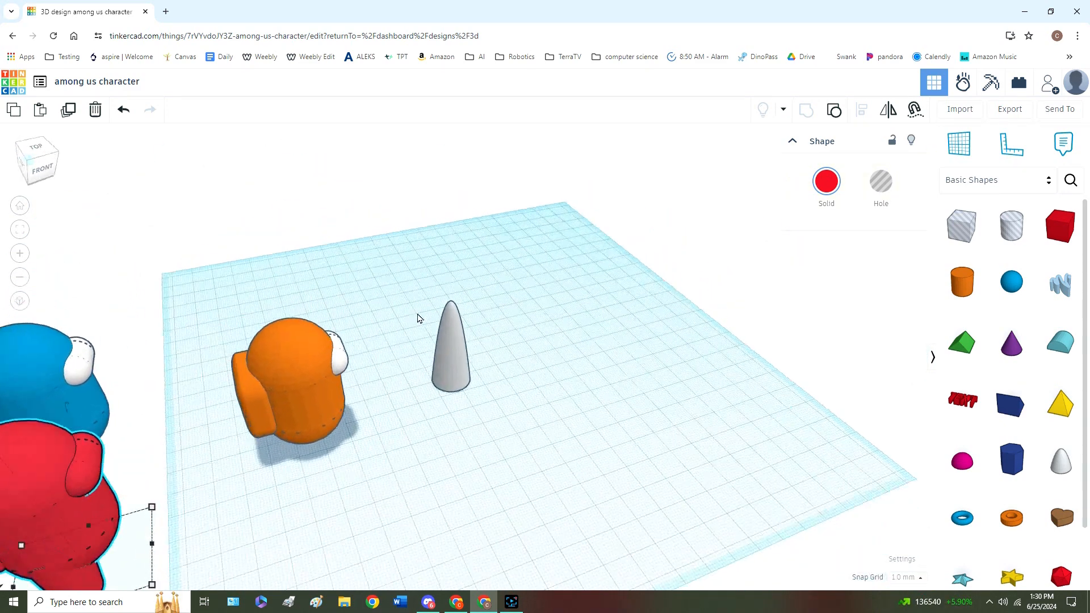
Rotate the paraboloid 174° about the left-right axis so it stands tip-down with a slight tilt
click(476, 336)
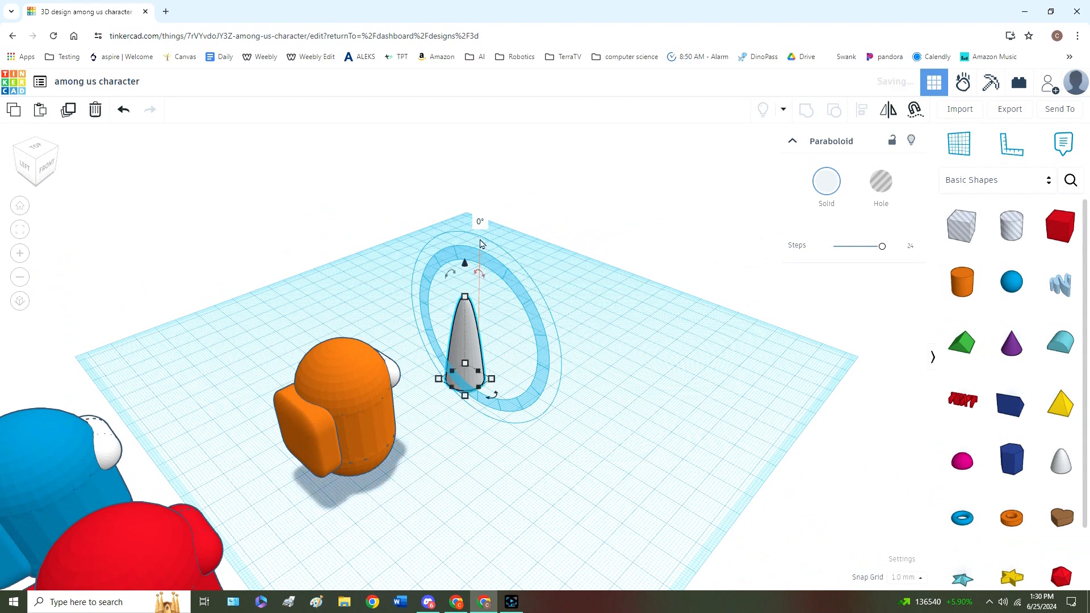
click(479, 222)
text(174)
key(Return)
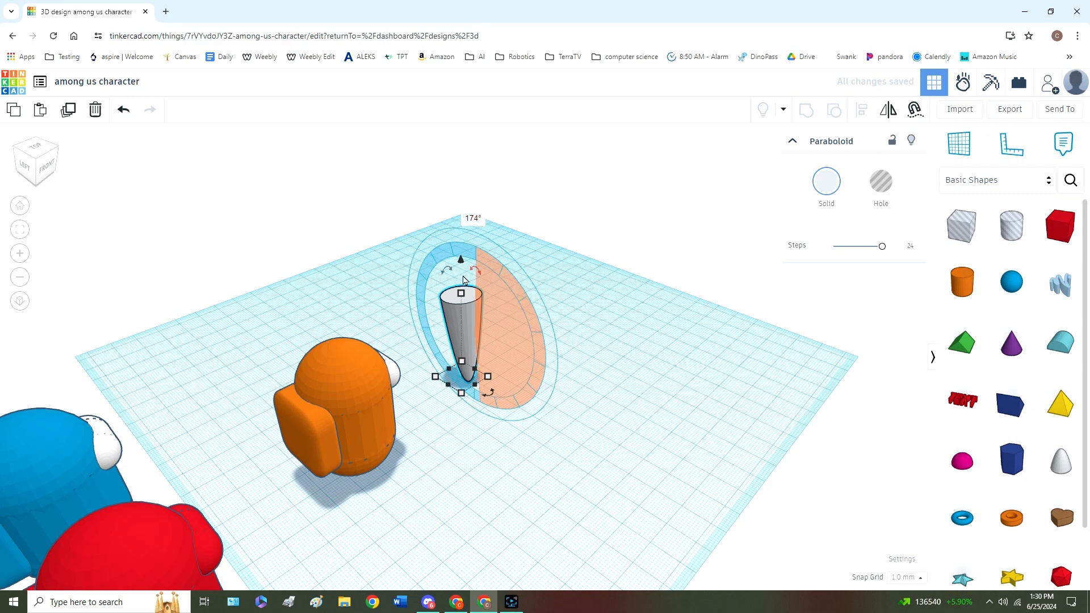
click(623, 470)
right_drag(623, 470, 411, 268)
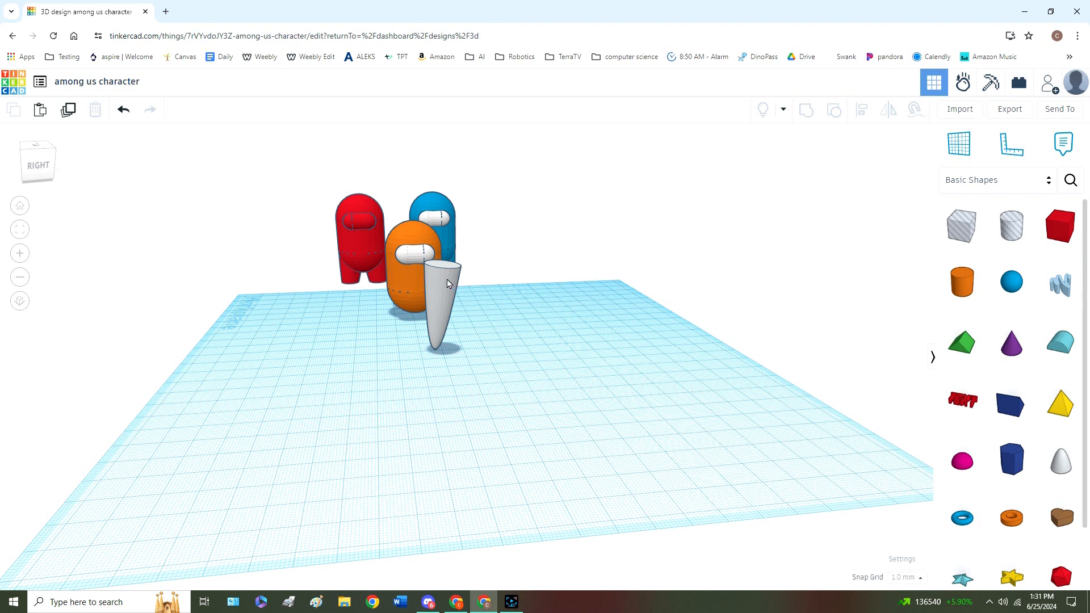
click(20, 206)
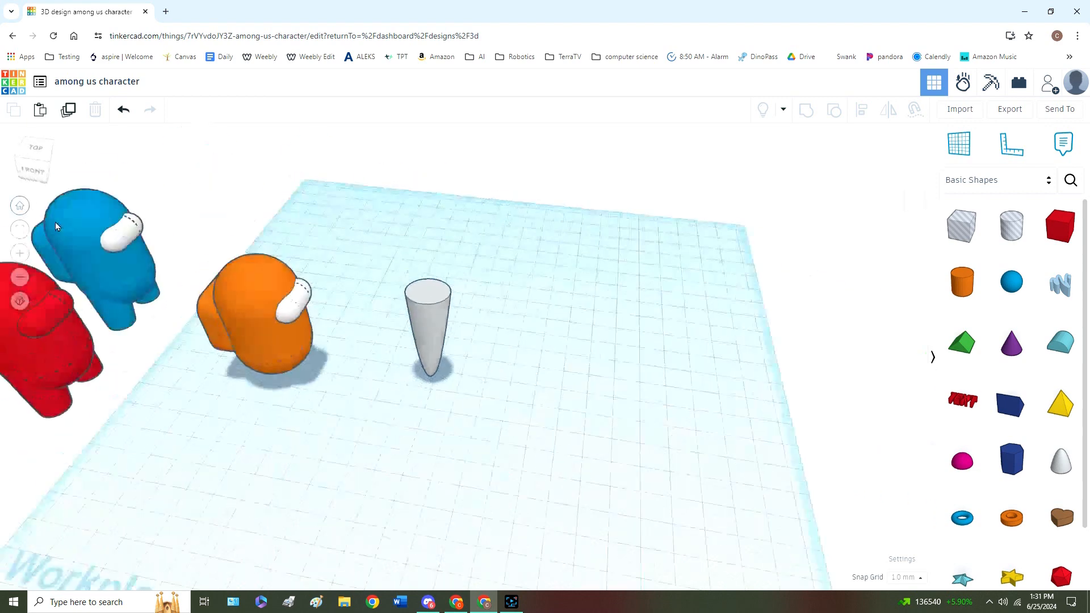
Duplicate the tilted paraboloid leg in place and mirror the copy front to back
click(440, 317)
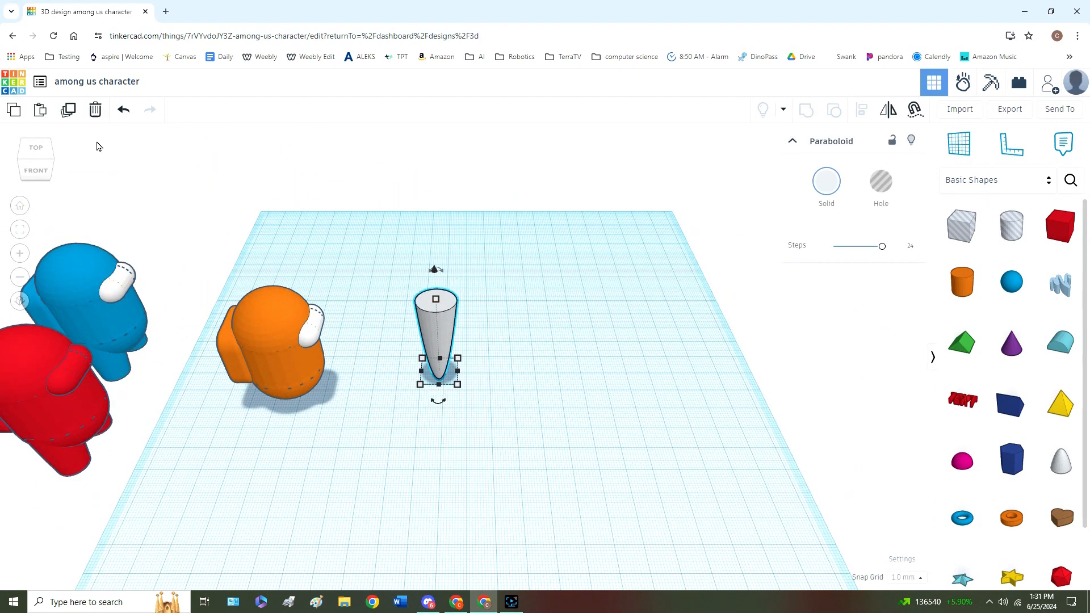
click(67, 110)
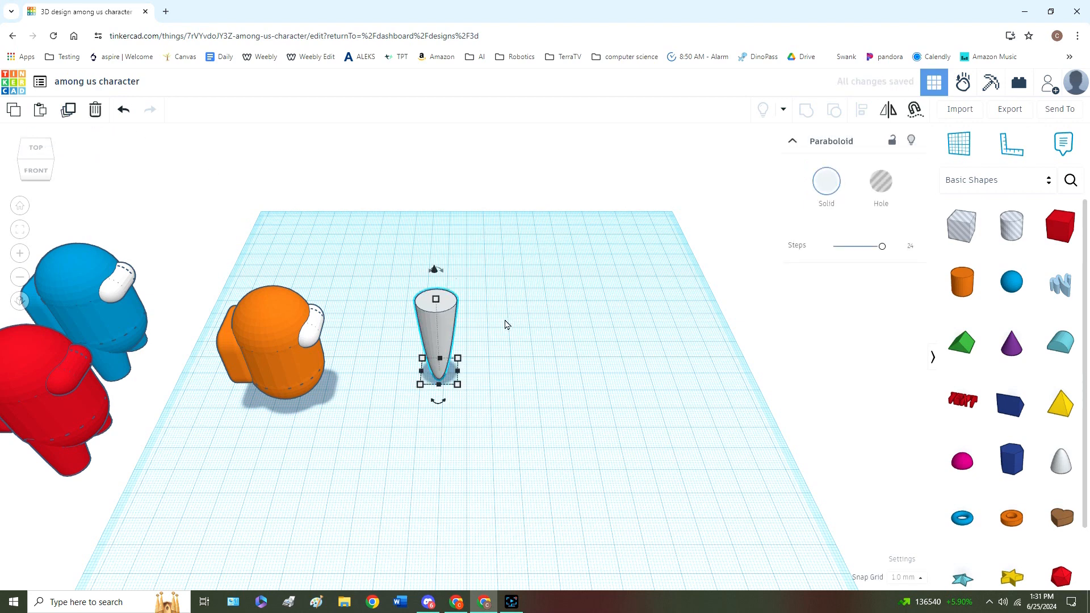
click(890, 111)
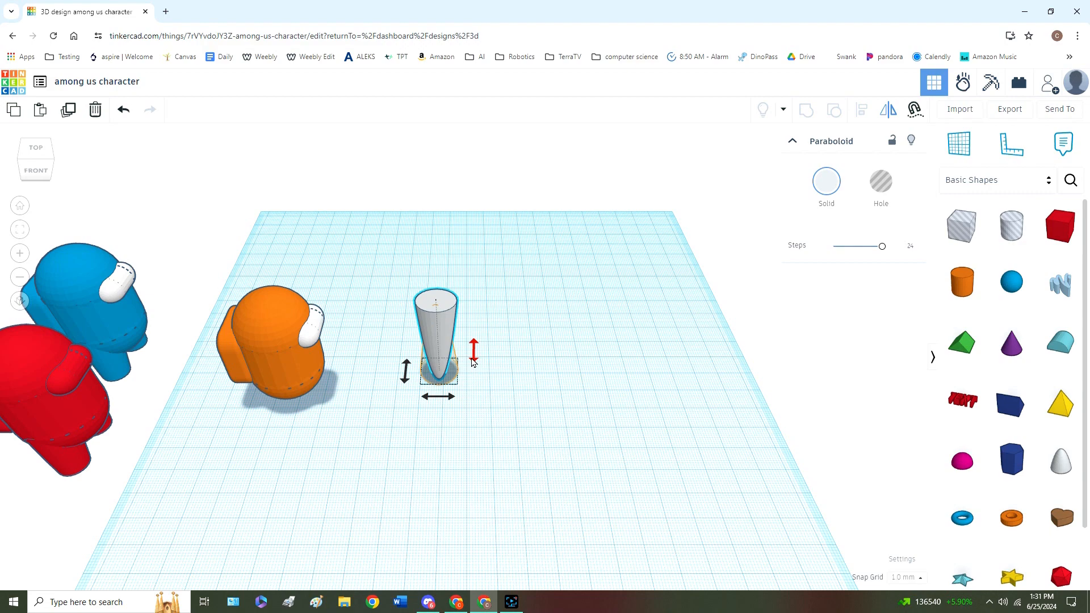
click(406, 384)
click(519, 406)
mouse_move(519, 406)
right_down()
mouse_move(243, 372)
mouse_move(309, 402)
mouse_move(469, 438)
mouse_move(533, 421)
right_up()
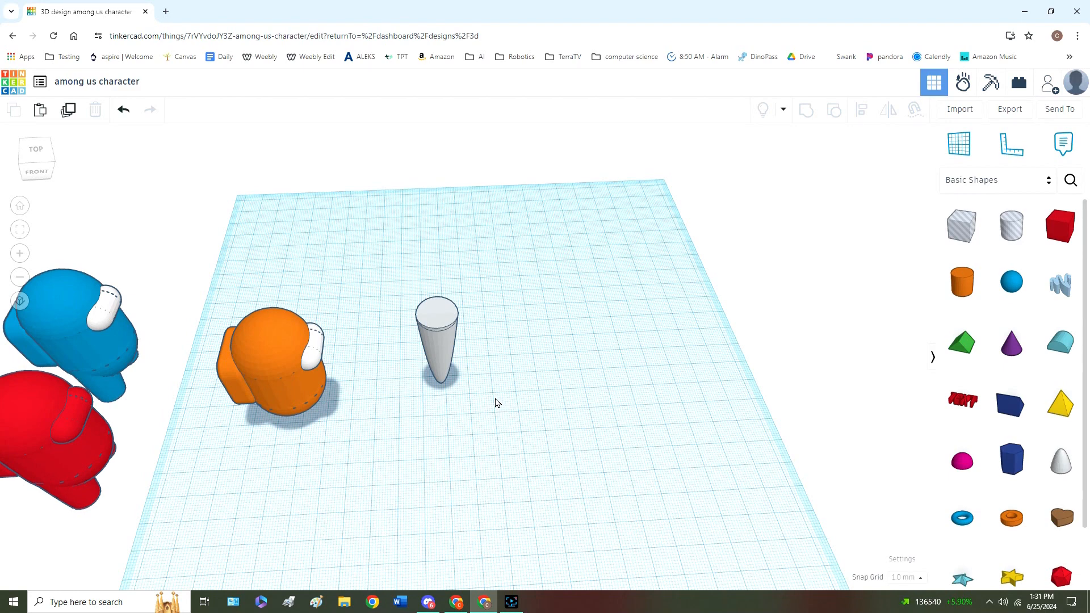
Shift the mirrored leg toward the front until the two legs' wide ends meet, and group both legs
click(436, 372)
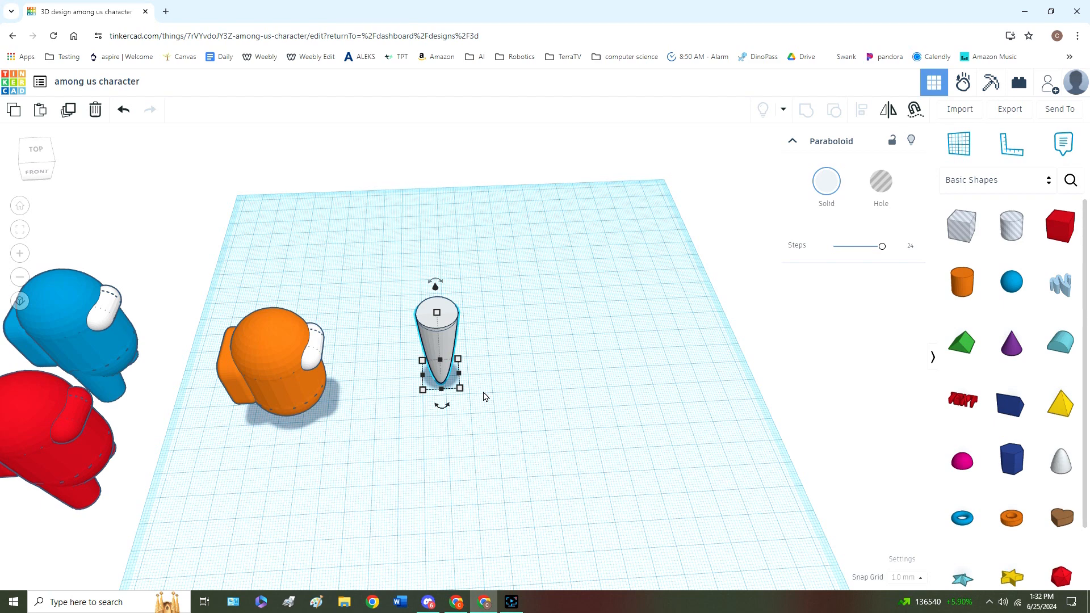
key(Down)
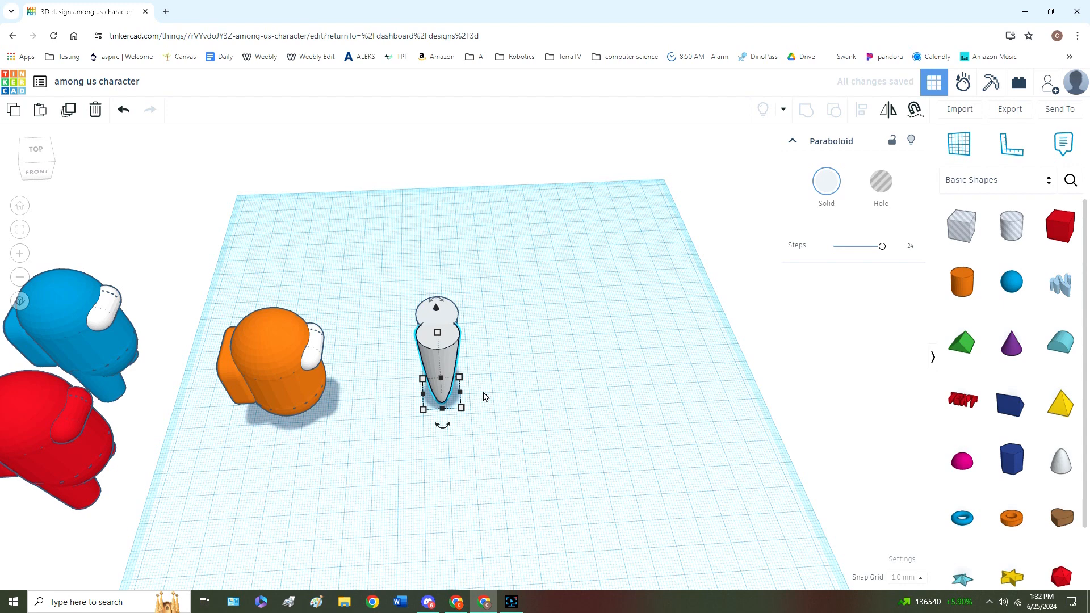
key(Down)
key(Down)
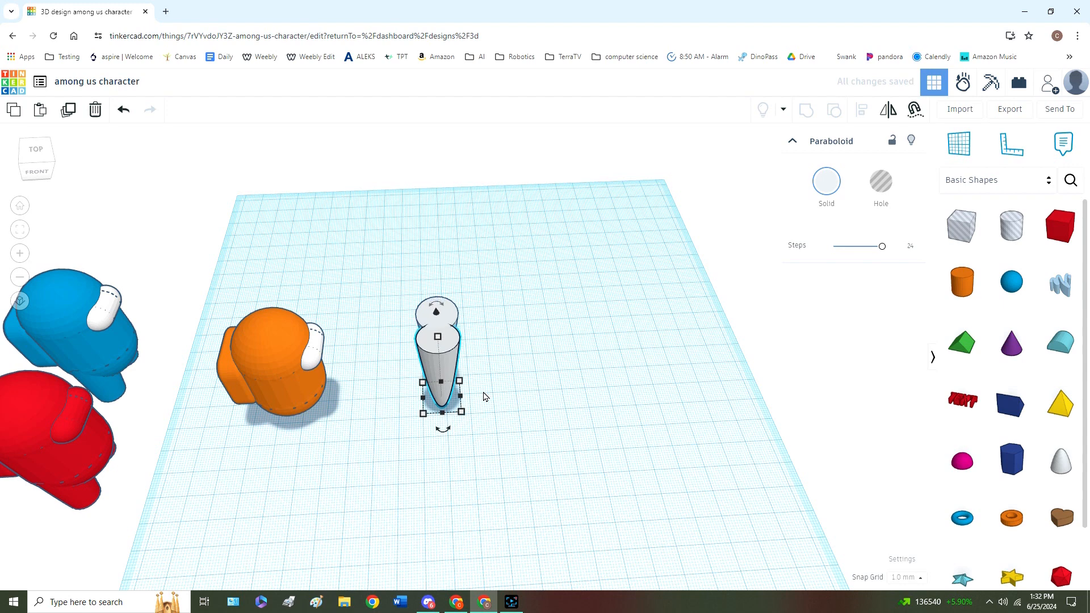
key(Down)
key(Down)
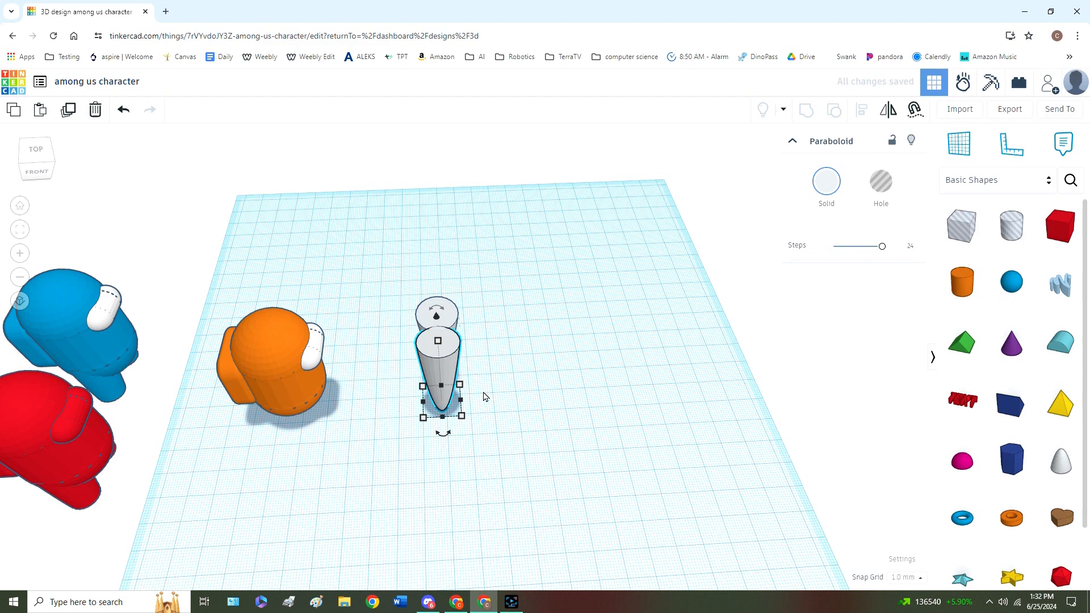
right_drag(523, 388, 261, 360)
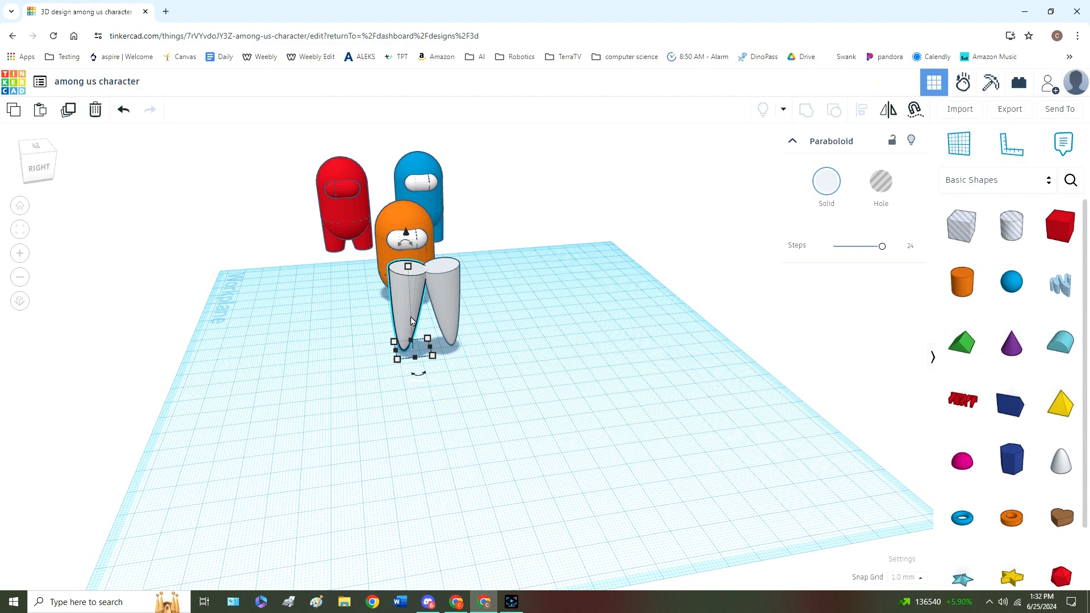
click(422, 401)
click(20, 208)
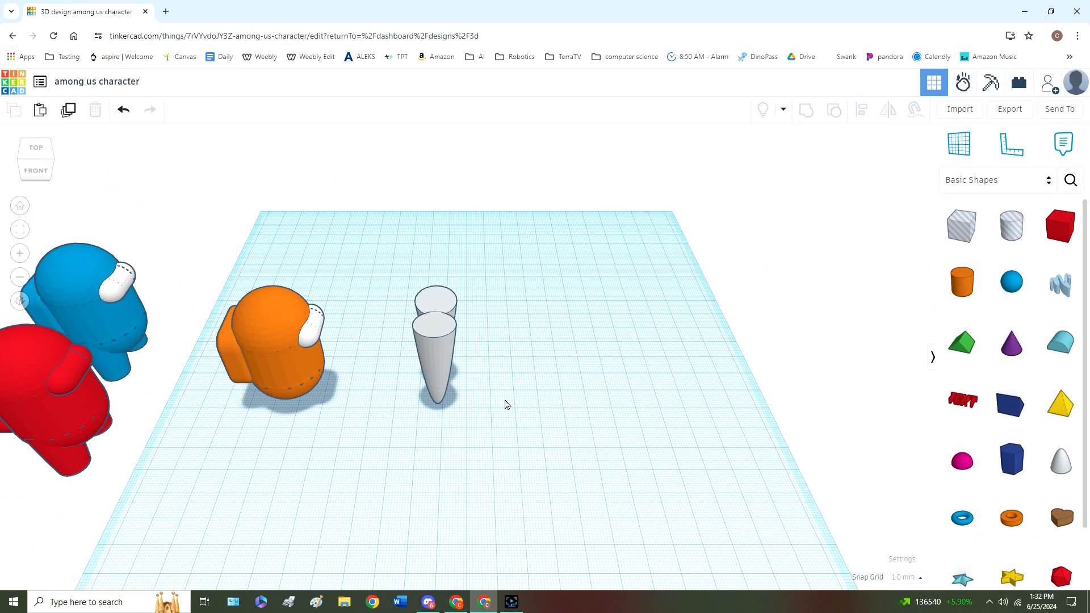
drag(491, 397, 386, 248)
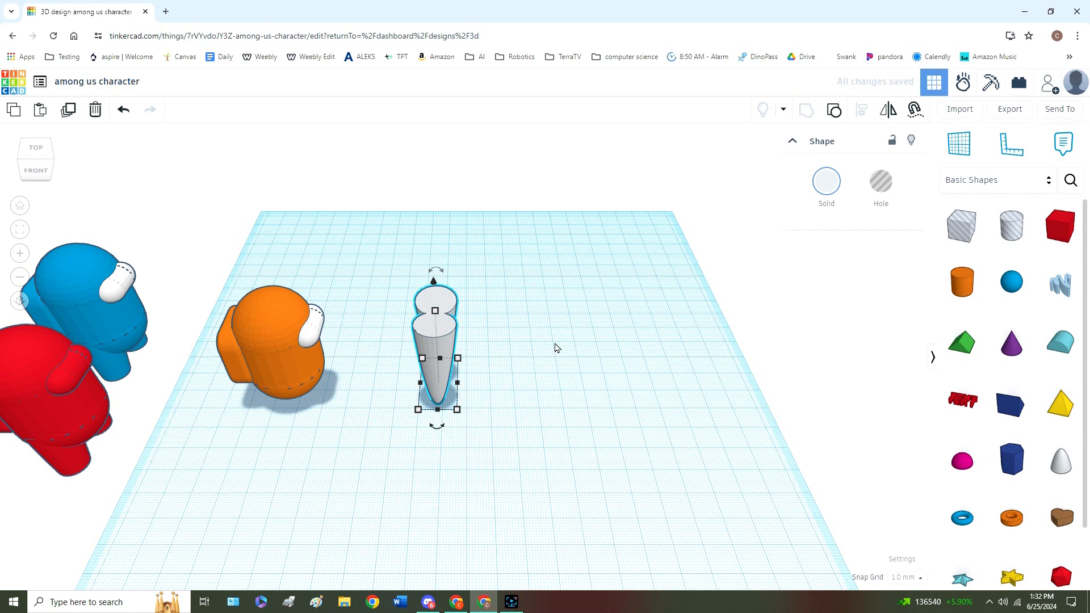
Move the orange body onto the legs and align the two centered left-right with their bottoms level
drag(264, 350, 377, 344)
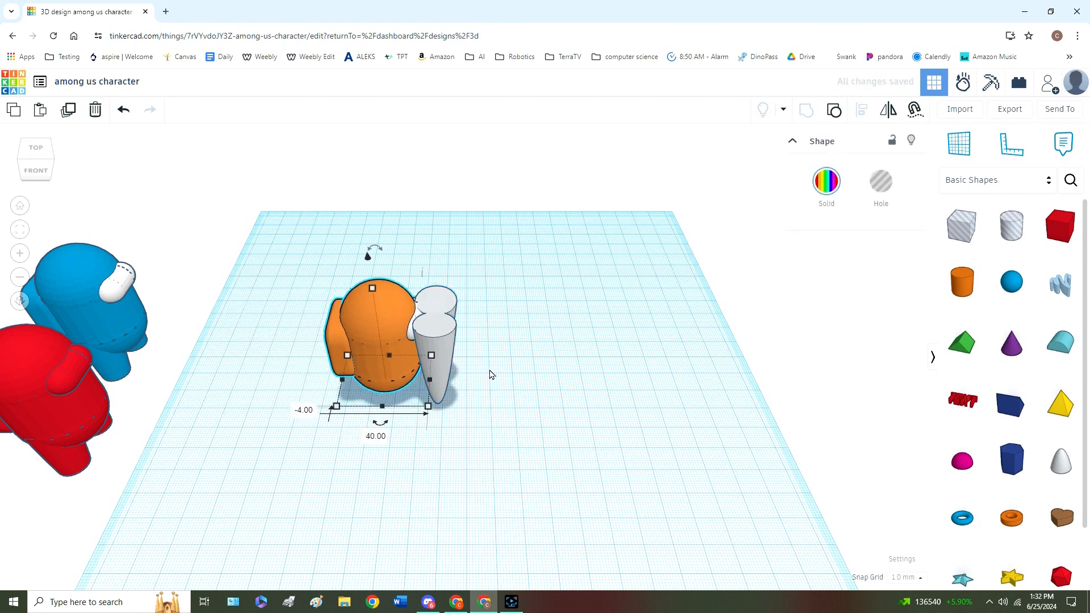
drag(537, 423, 286, 236)
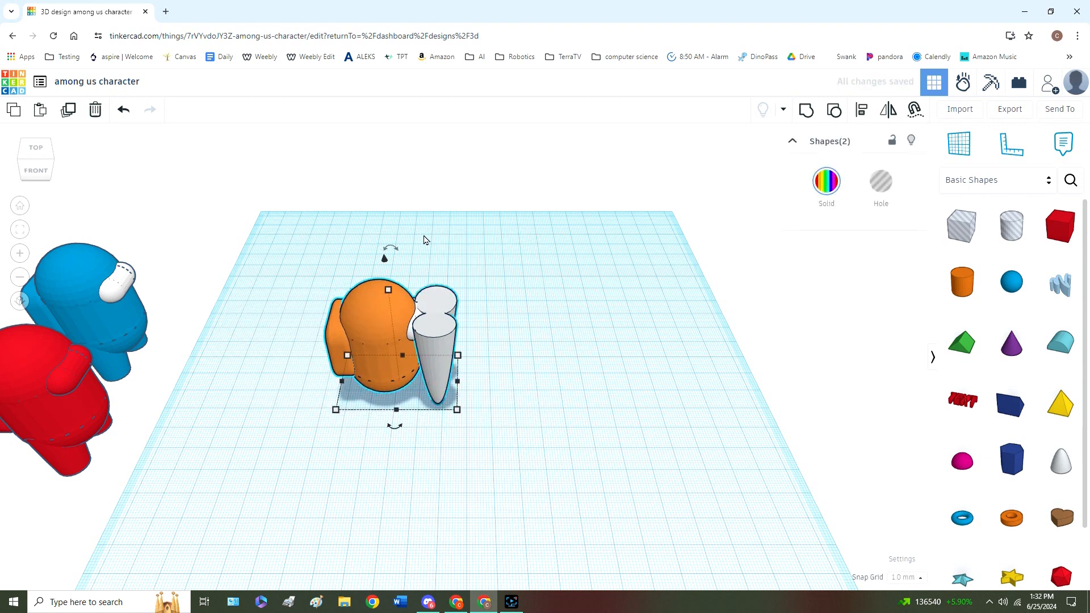
click(863, 111)
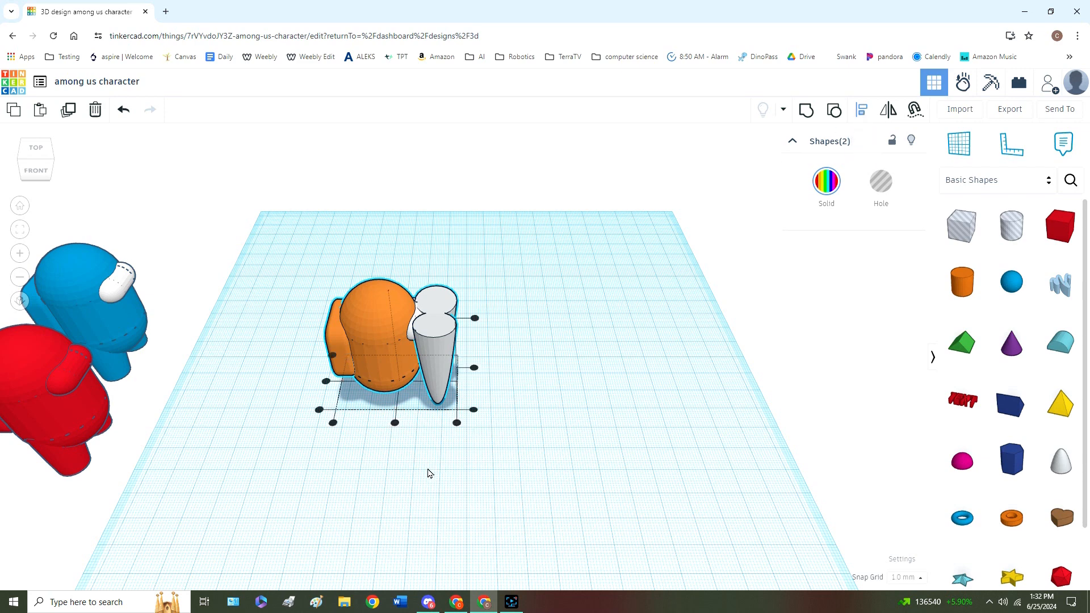
click(395, 422)
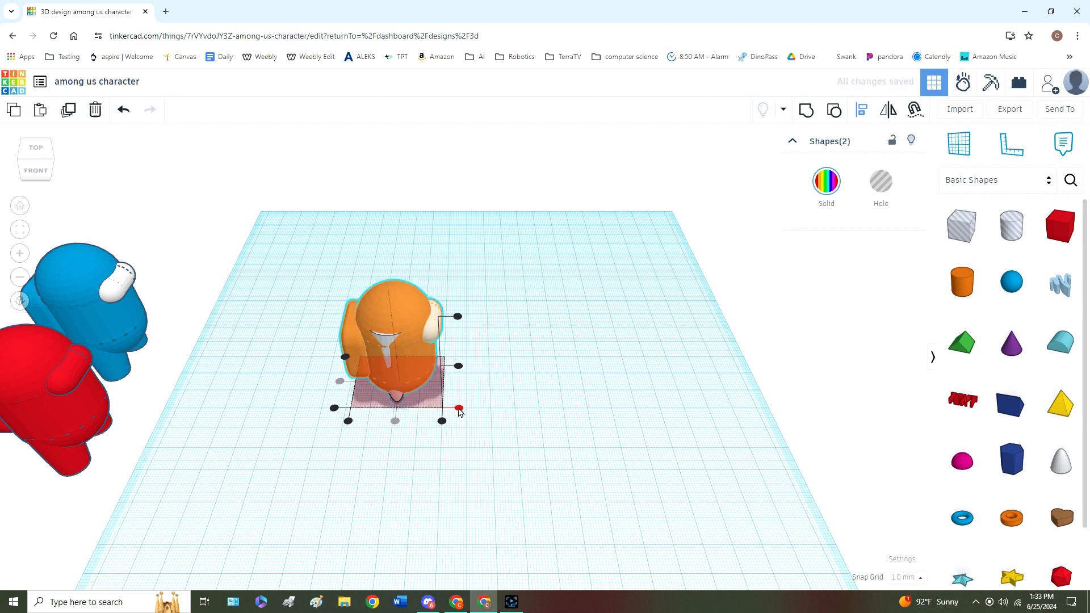
click(459, 409)
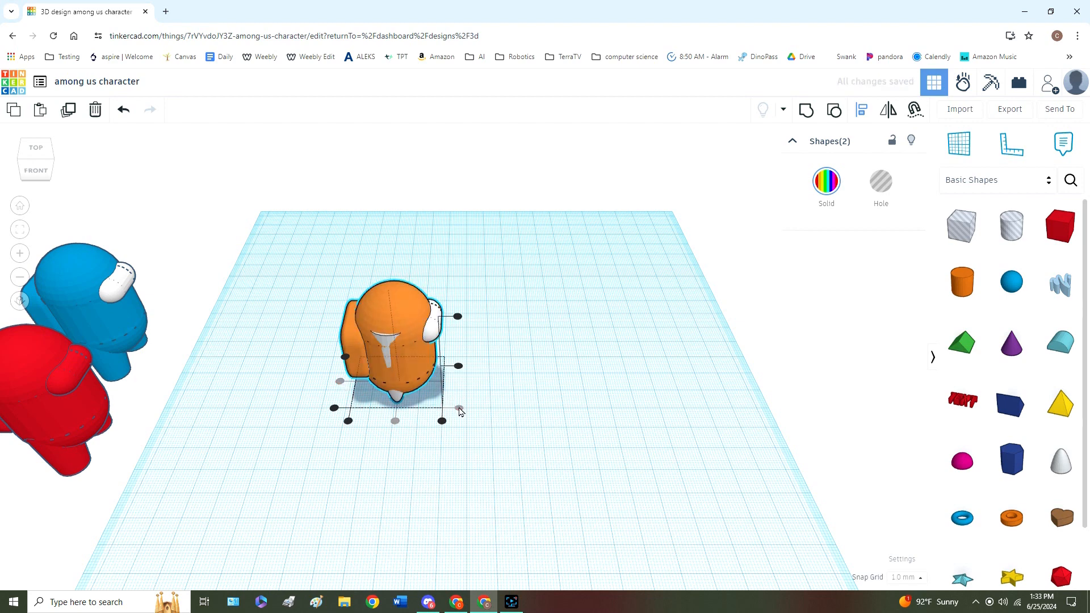
click(510, 405)
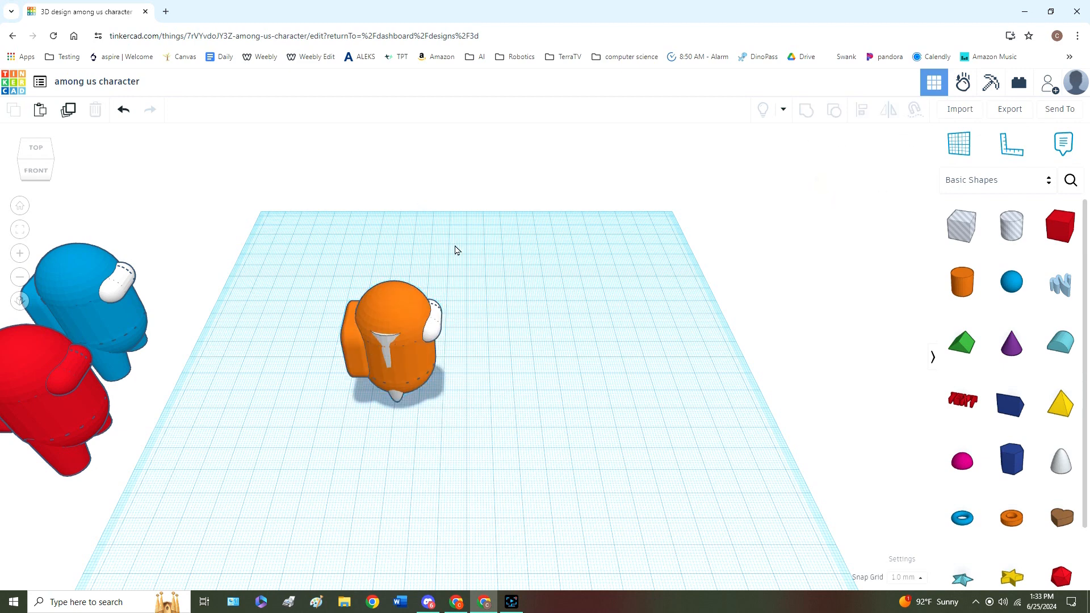
Raise the orange body until the grey legs extend below it and only their wide tops sit inside the underside
click(407, 306)
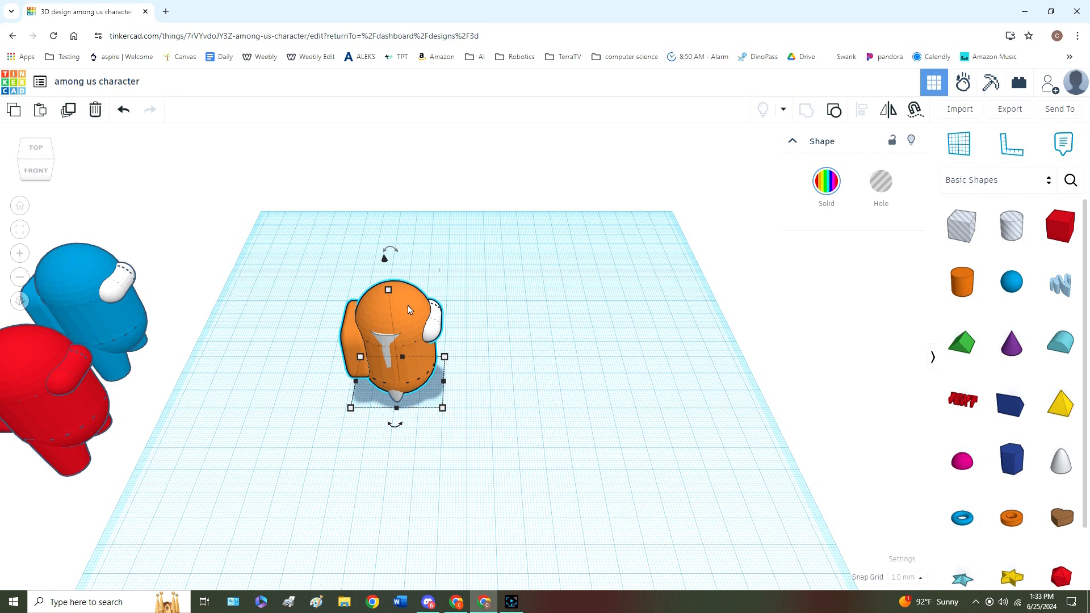
key(ctrl+Up)
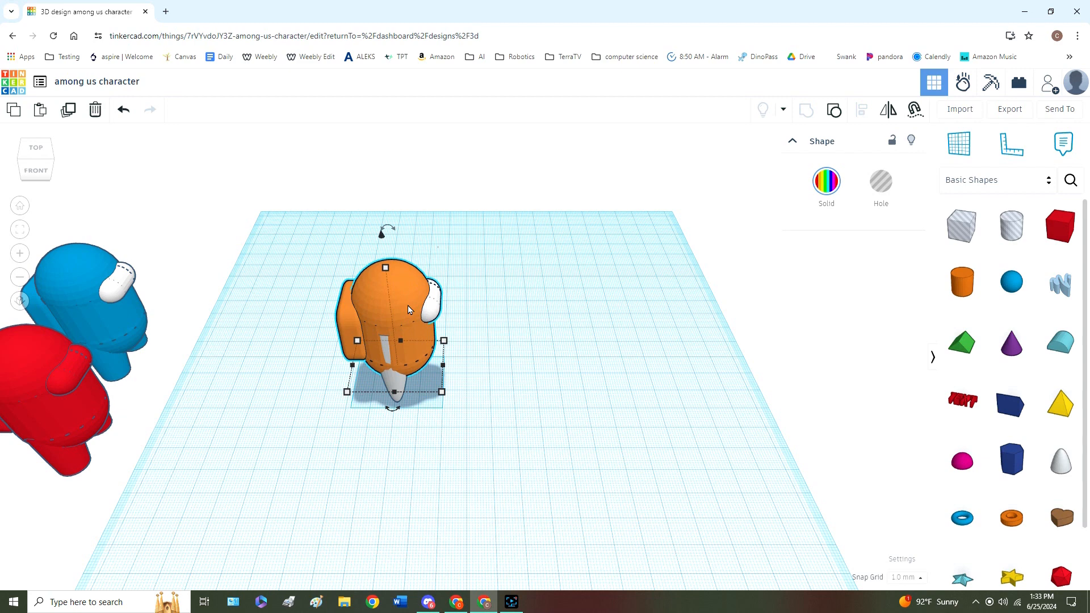
key(ctrl+Up)
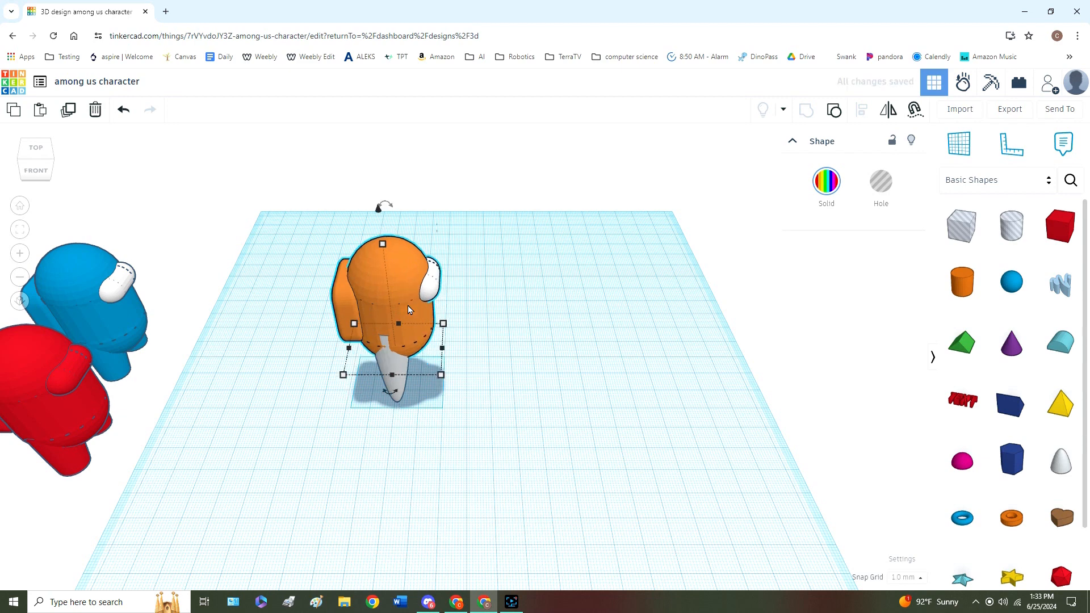
key(ctrl+Up)
key(ctrl+Up)
key(ctrl+Up)
key(ctrl+Up)
key(ctrl+Up)
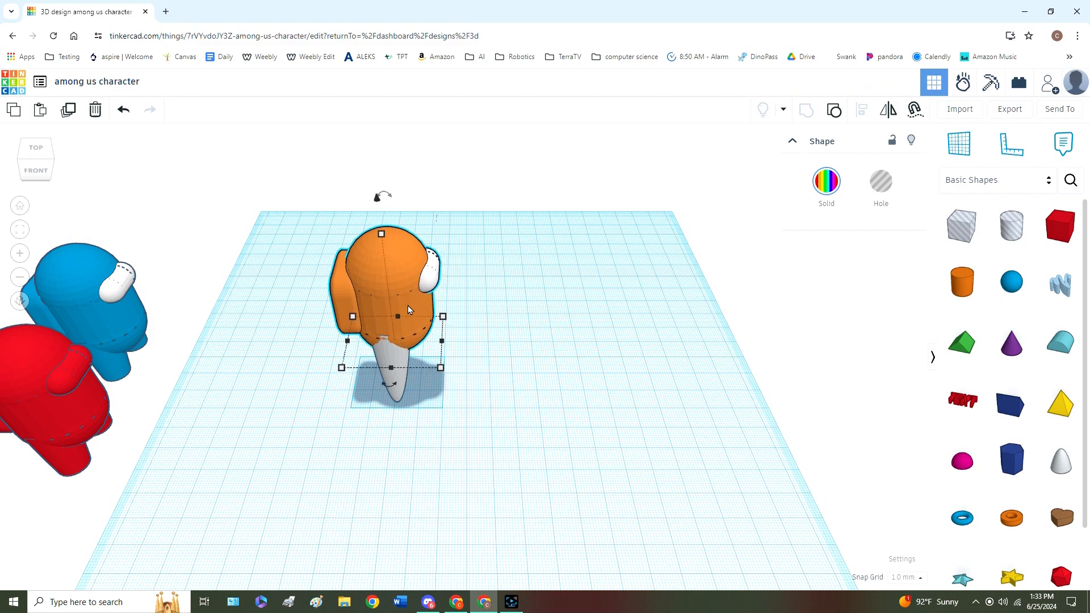
Inspect up close where the tops of the grey legs meet the underside of the orange body
scroll(408, 314, up, 10)
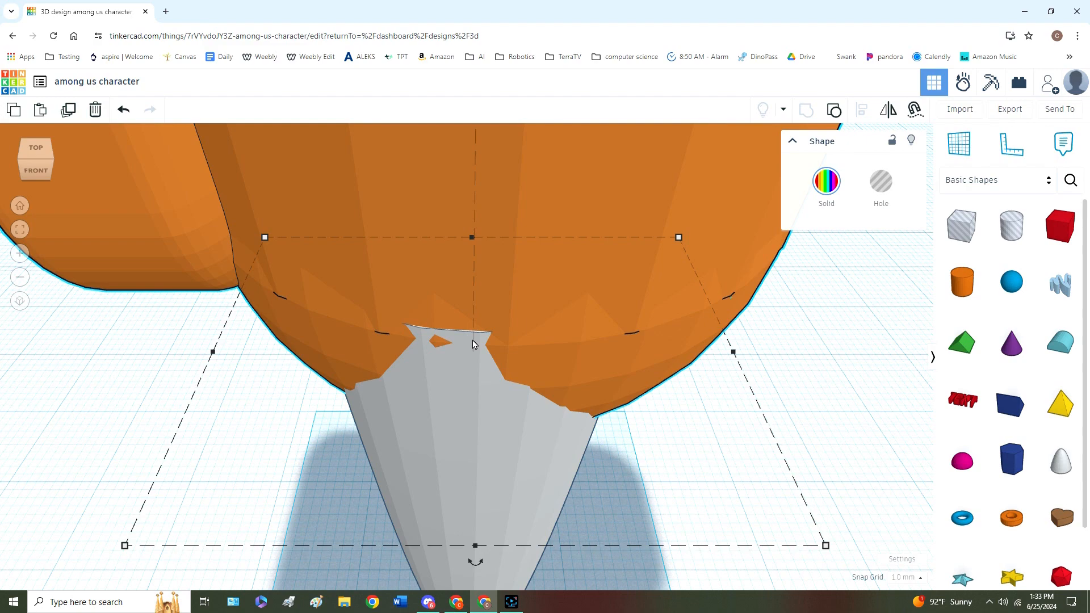
scroll(463, 364, up, 2)
scroll(460, 362, down, 3)
scroll(457, 366, up, 2)
scroll(458, 376, down, 1)
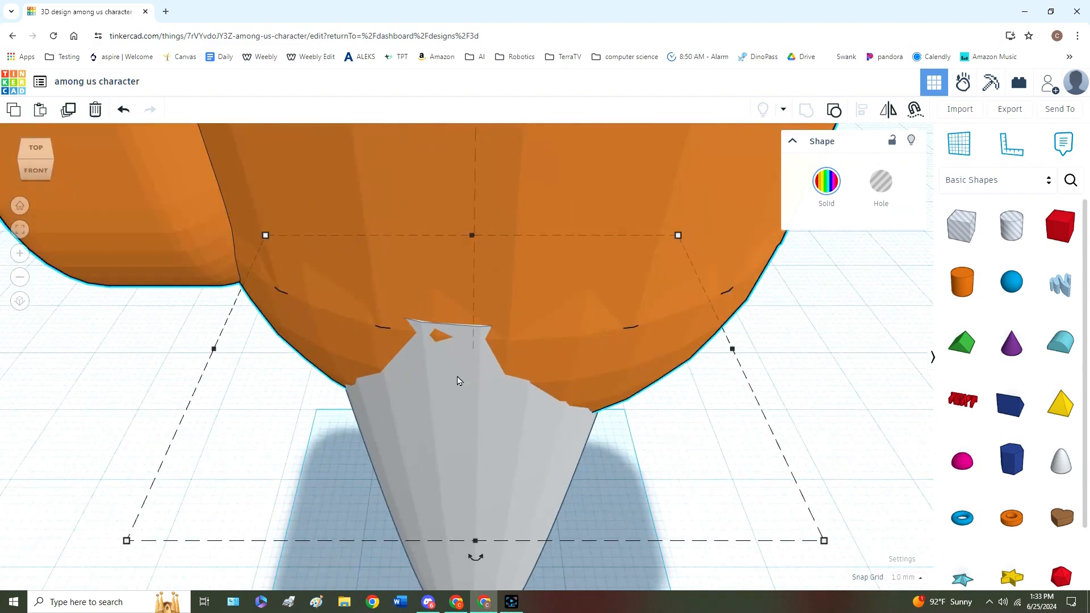
click(19, 206)
click(728, 446)
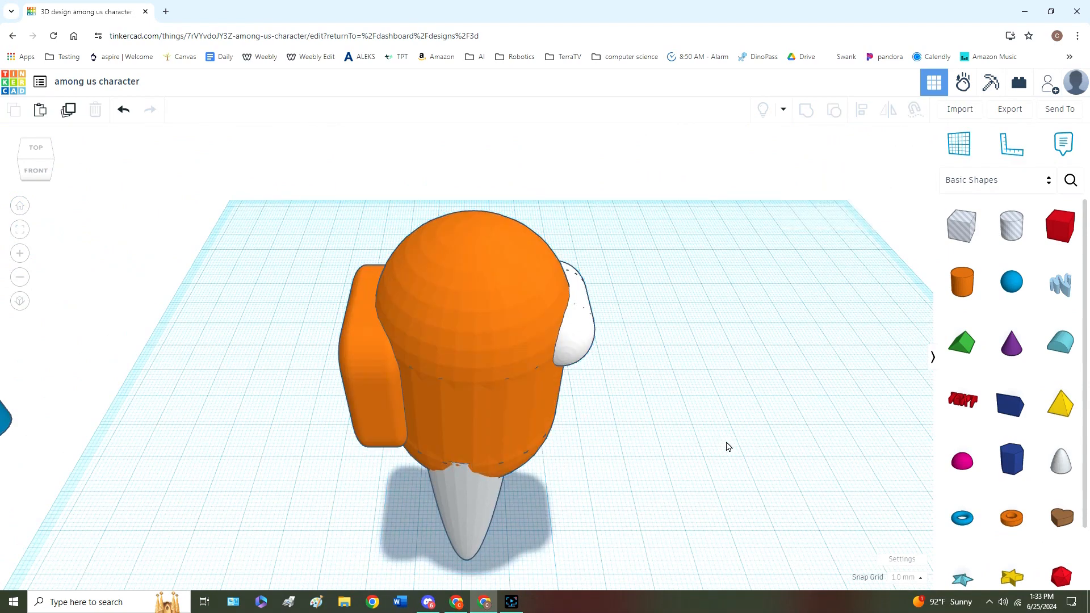
right_drag(680, 482, 650, 494)
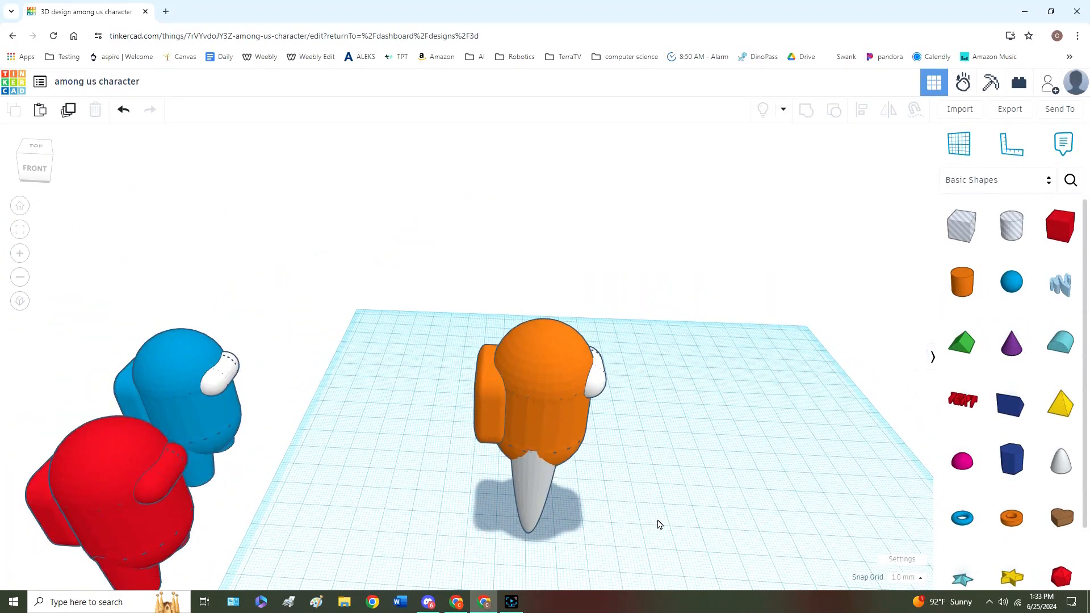
drag(654, 514, 422, 299)
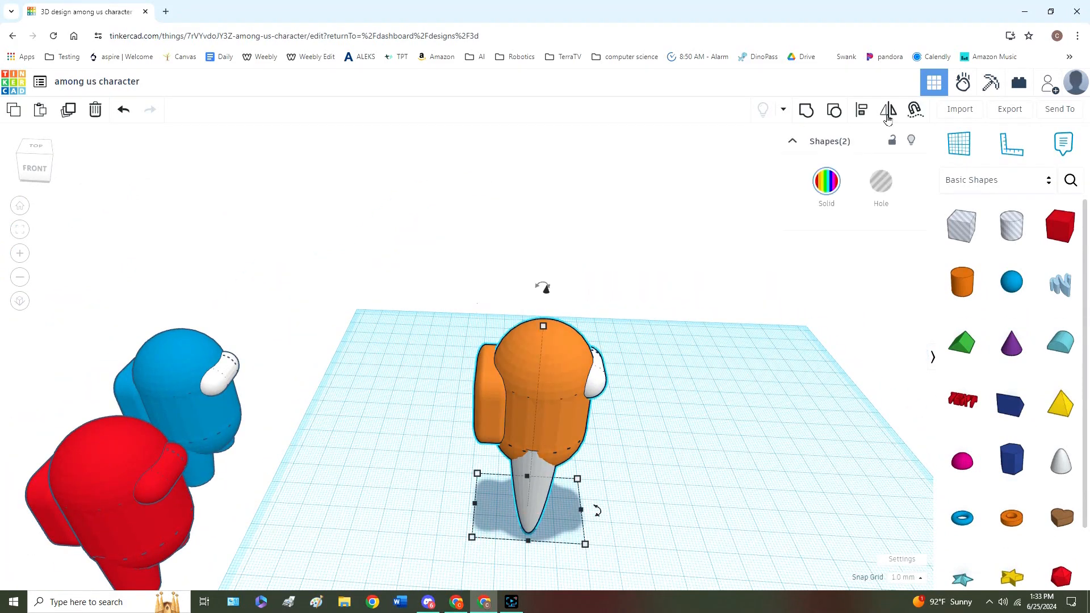
click(807, 115)
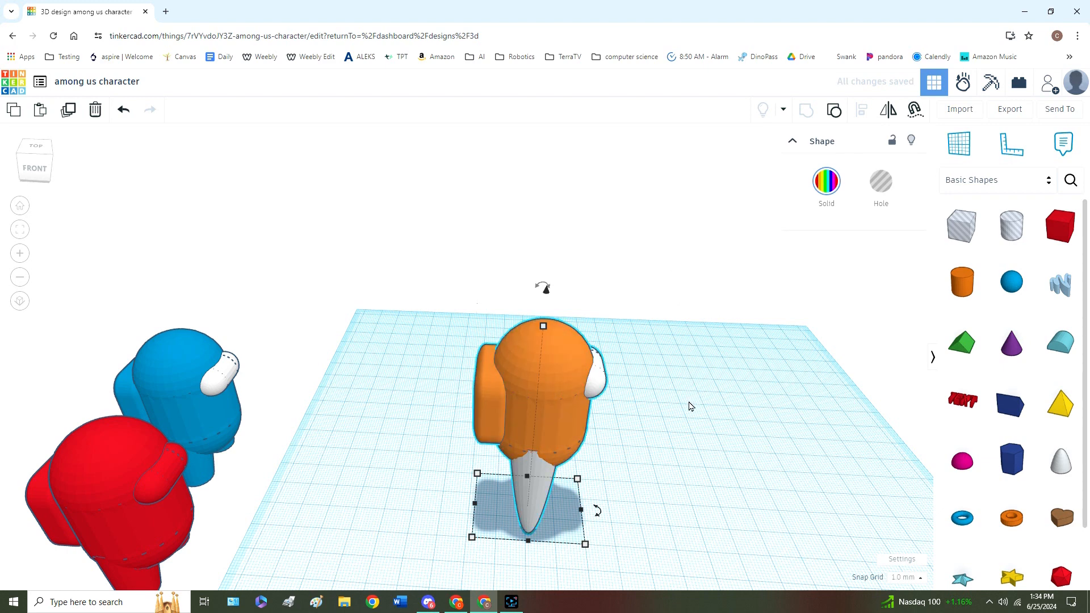
click(834, 110)
click(588, 473)
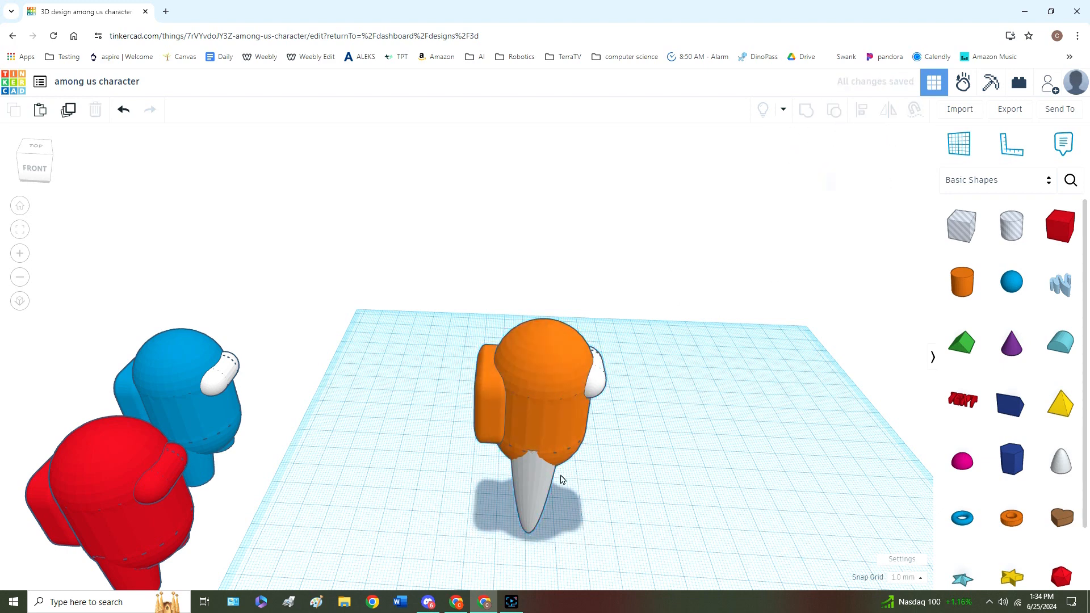
Color the grey legs orange to match the body and group them with the character
click(529, 494)
click(825, 183)
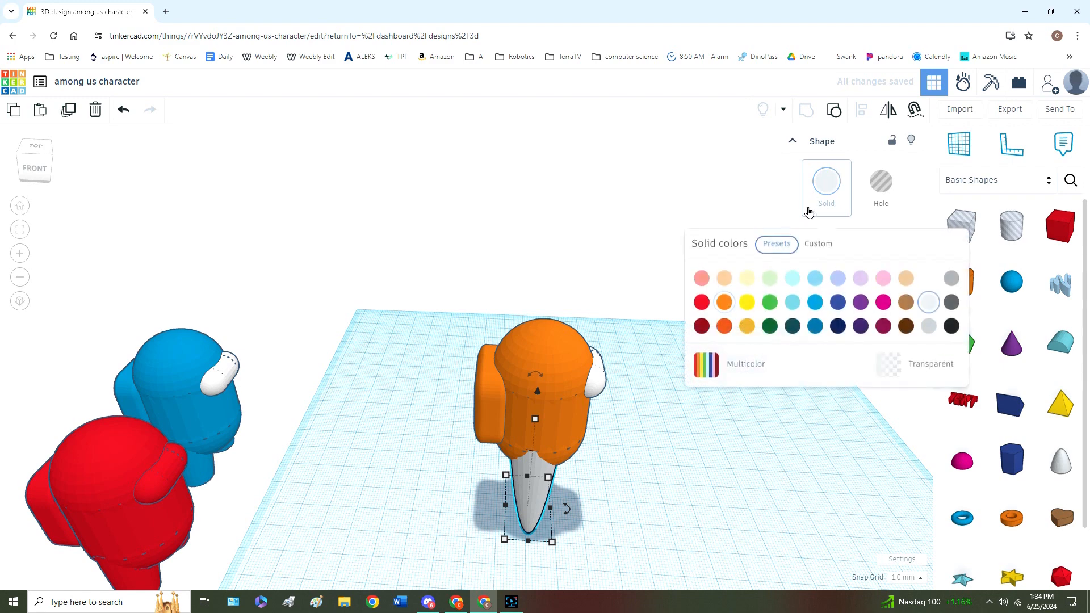
click(724, 301)
click(640, 506)
drag(640, 506, 460, 282)
click(807, 110)
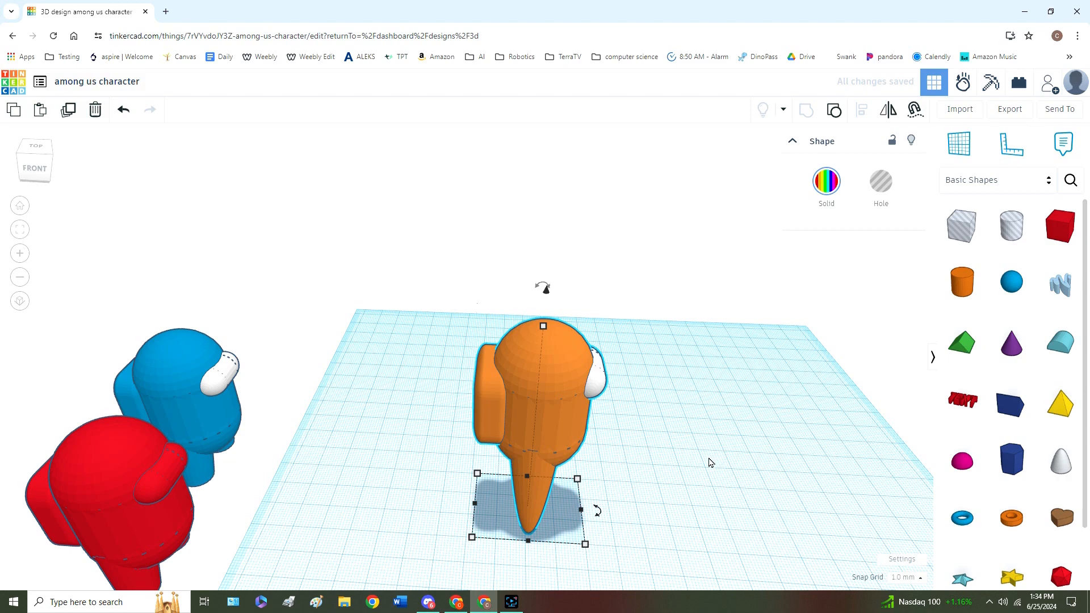
Examine the orange character from the visor side, comparing its pointed legs with those of the red and blue characters
click(650, 500)
right_drag(650, 499, 667, 483)
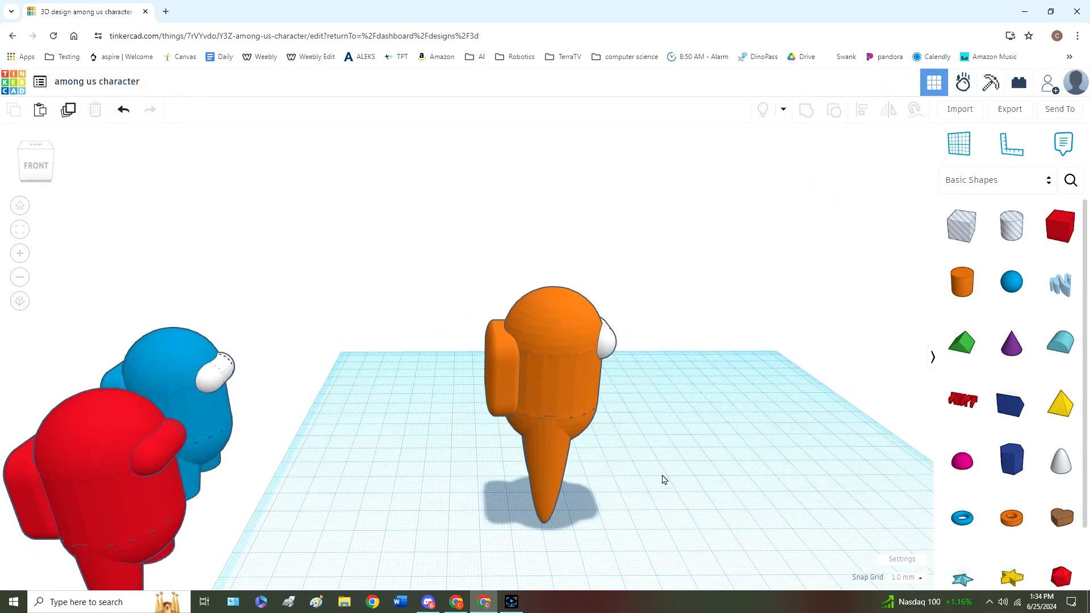
click(19, 206)
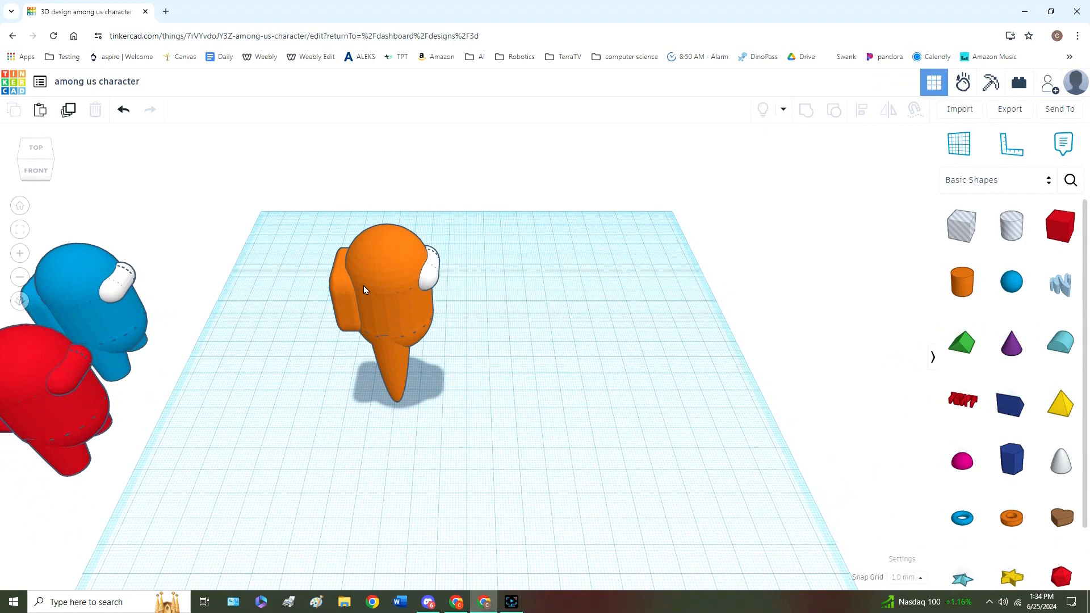
right_drag(385, 380, 209, 358)
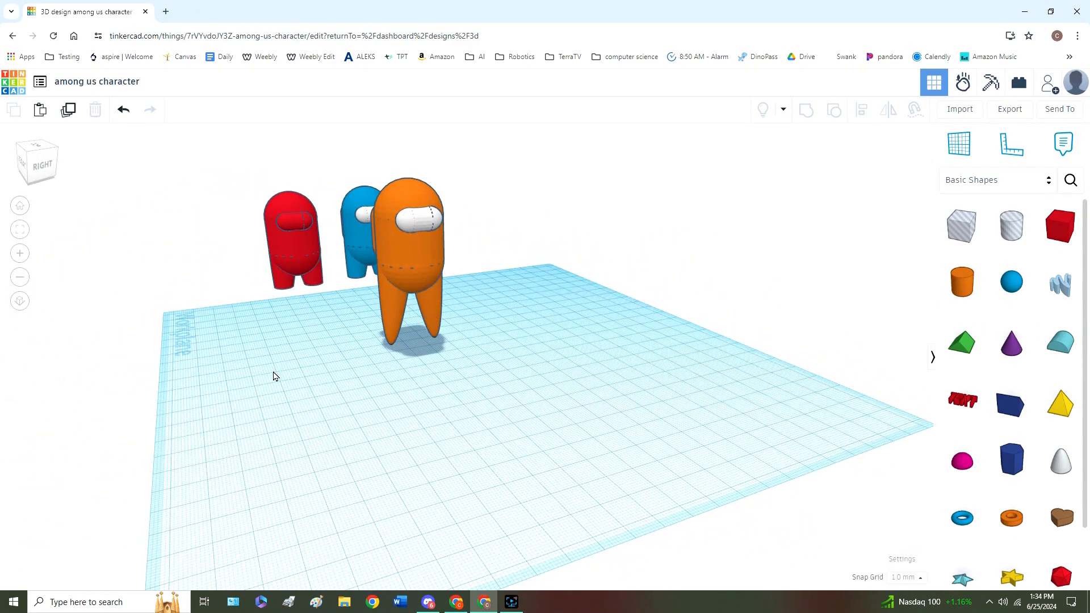
right_drag(273, 376, 134, 243)
click(20, 205)
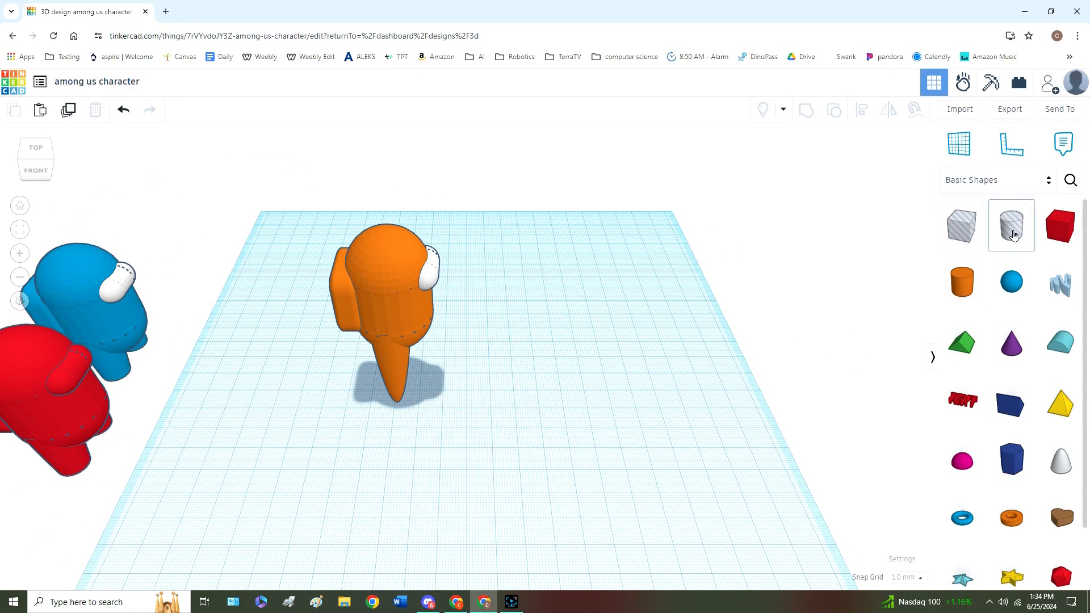
drag(967, 237, 520, 384)
click(877, 196)
key(Delete)
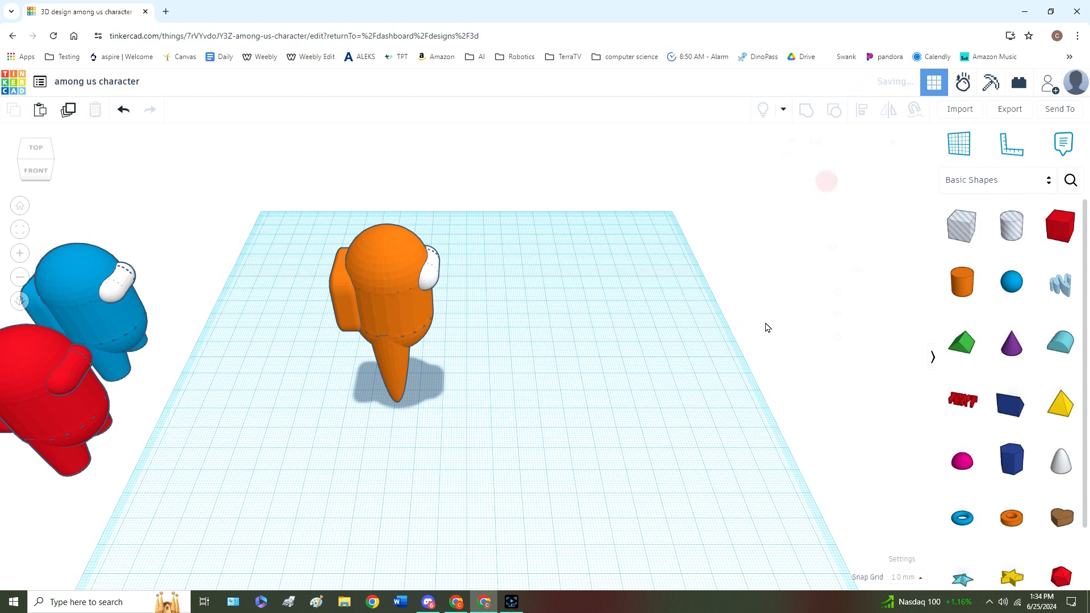
Place a box hole beside the orange character and make it 30 mm deep front to back and 18 mm high
drag(971, 230, 524, 378)
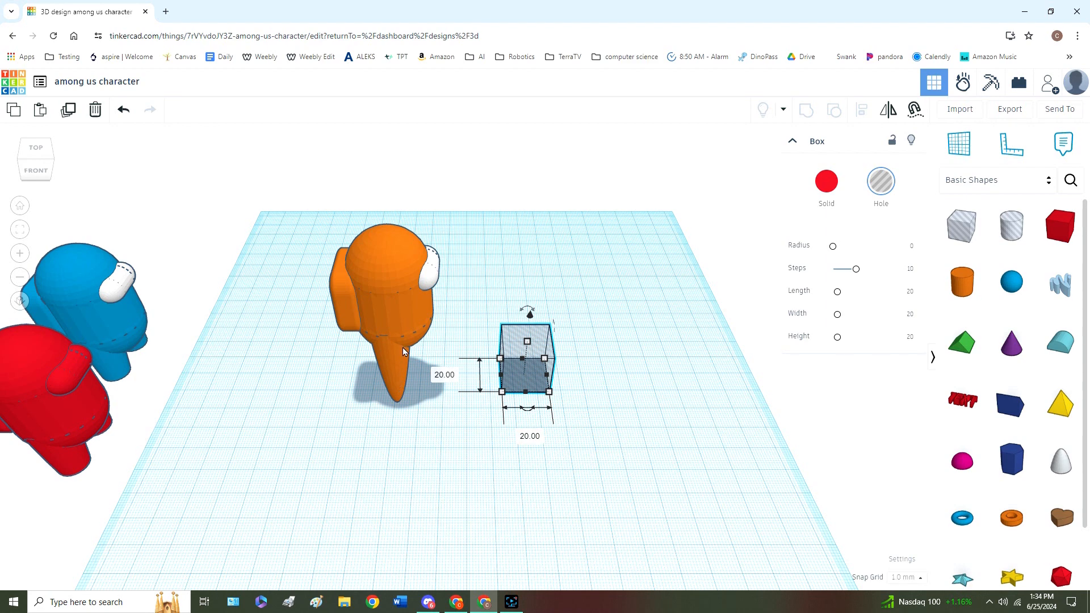
click(450, 375)
text(30)
key(Return)
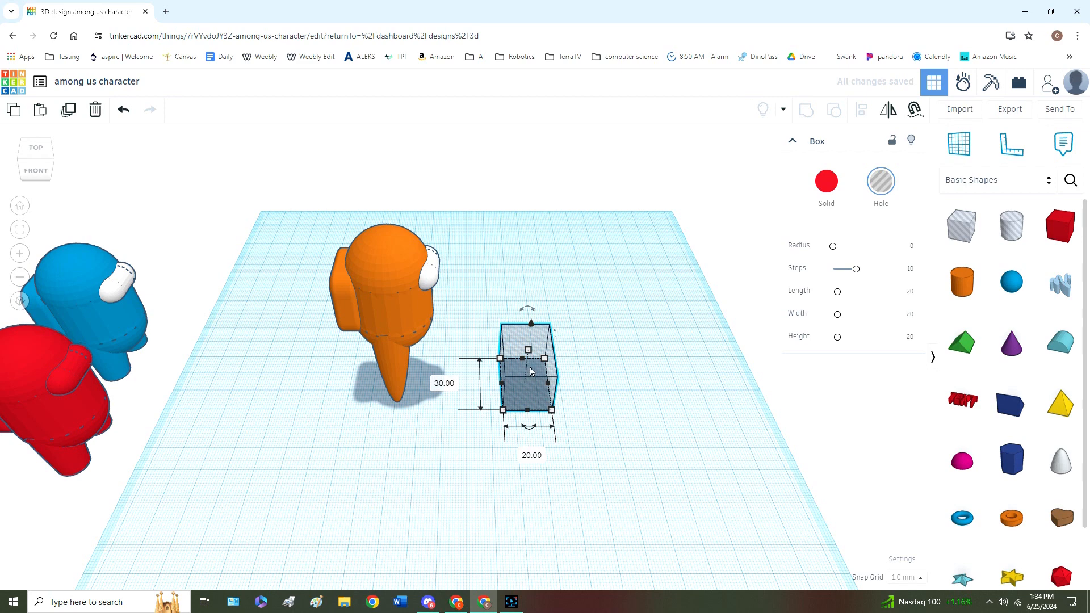
click(529, 351)
click(583, 368)
text(18)
key(Return)
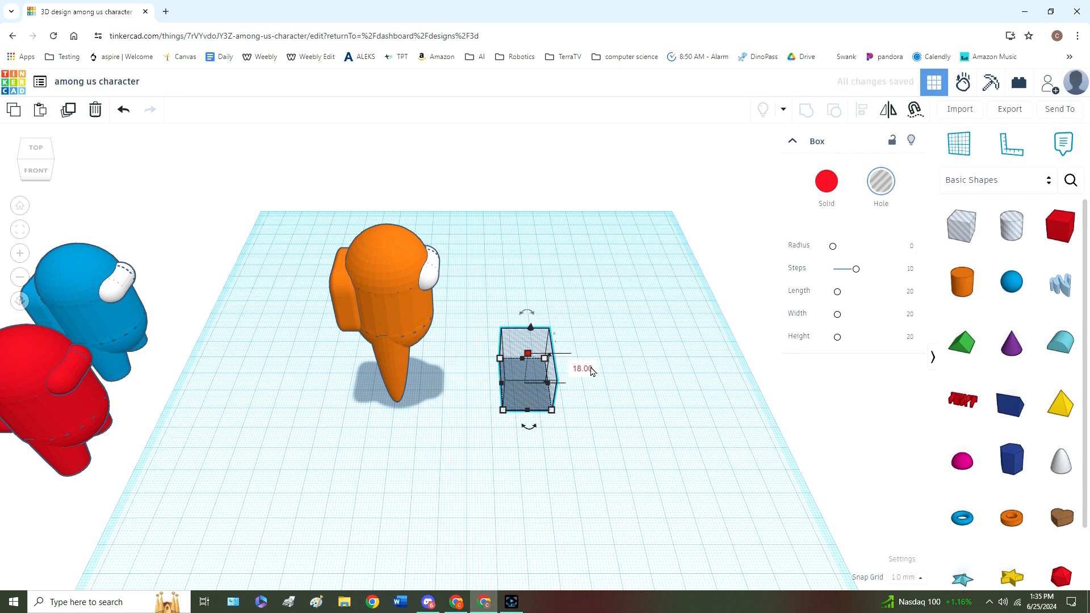
click(616, 430)
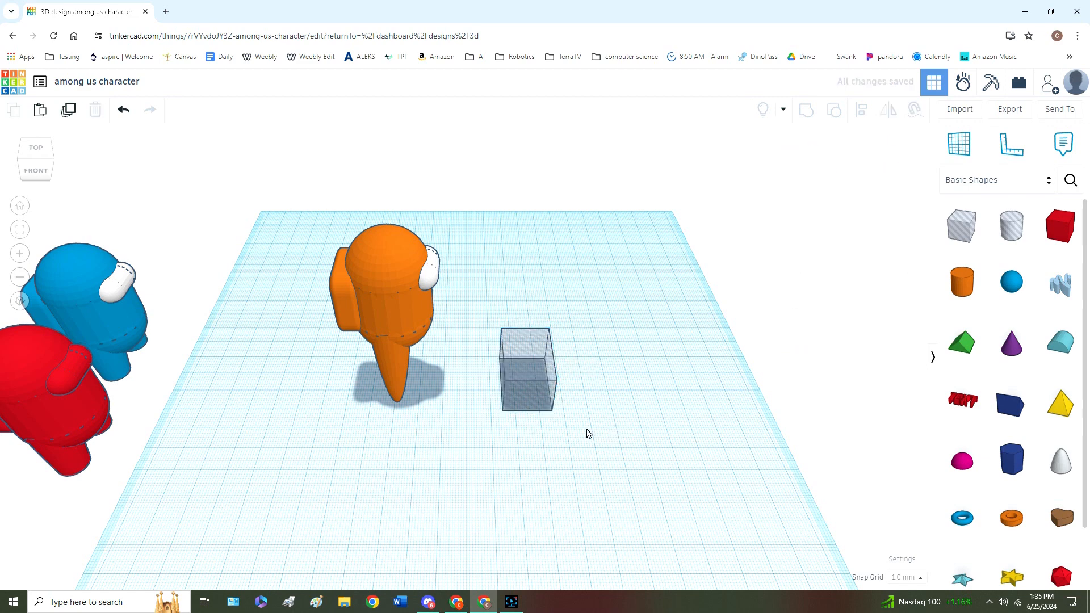
Move the box hole over the leg tips and align it with the character, centered left-right and front-to-back
drag(546, 391, 417, 391)
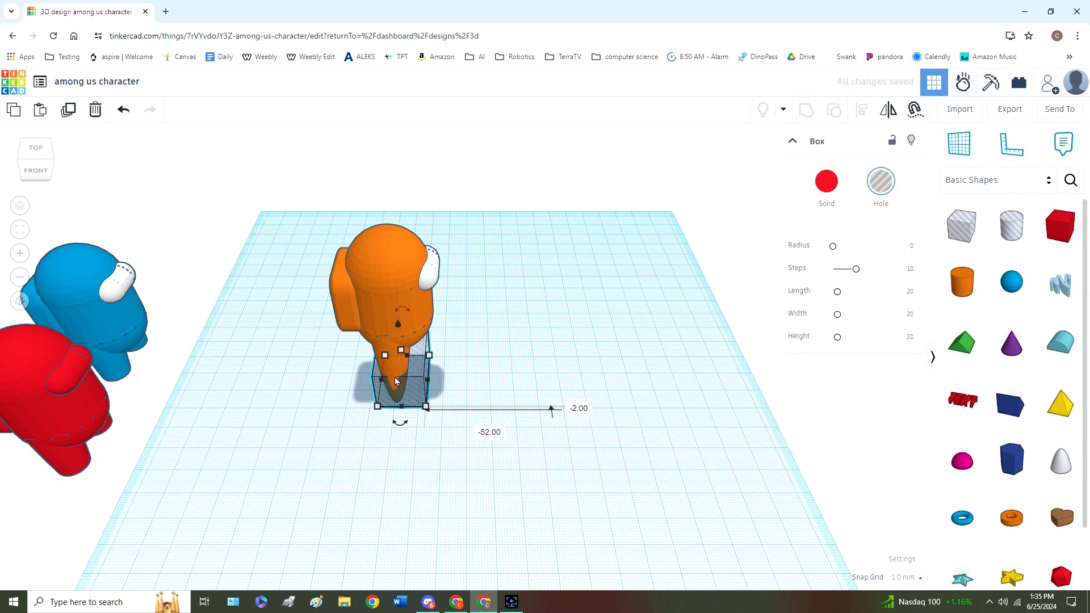
drag(523, 470, 287, 212)
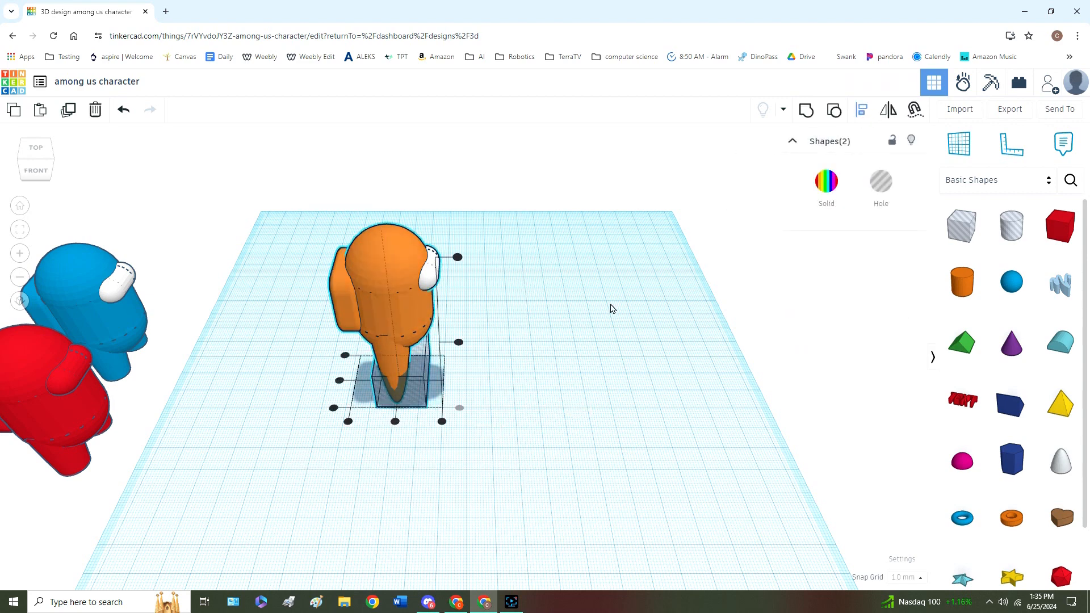
click(396, 422)
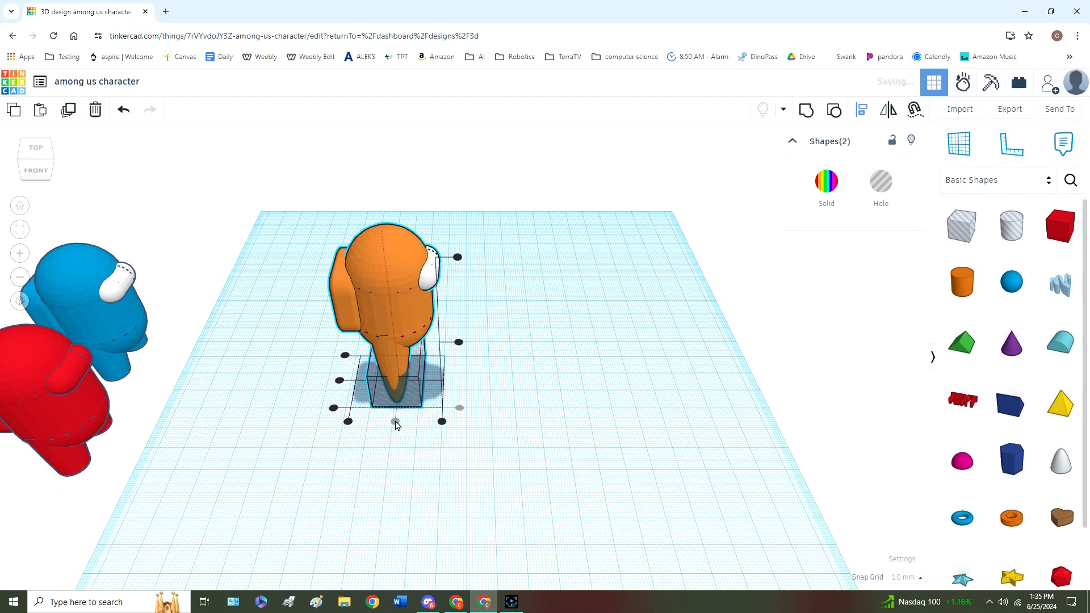
click(339, 381)
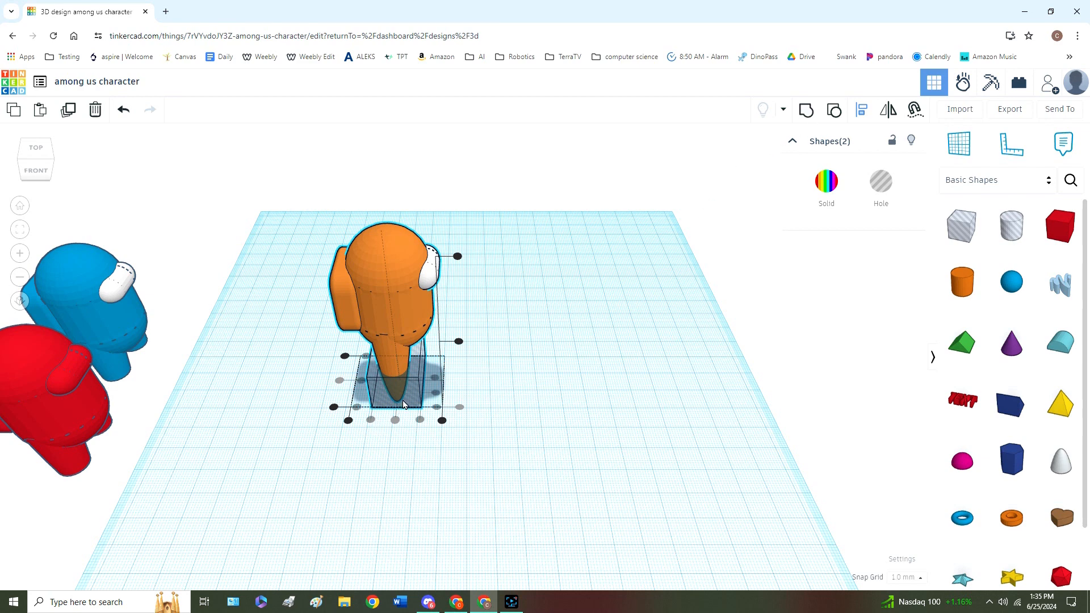
Group the box hole with the orange character to cut off the pointed leg tips, and check the flat-ended legs
click(806, 109)
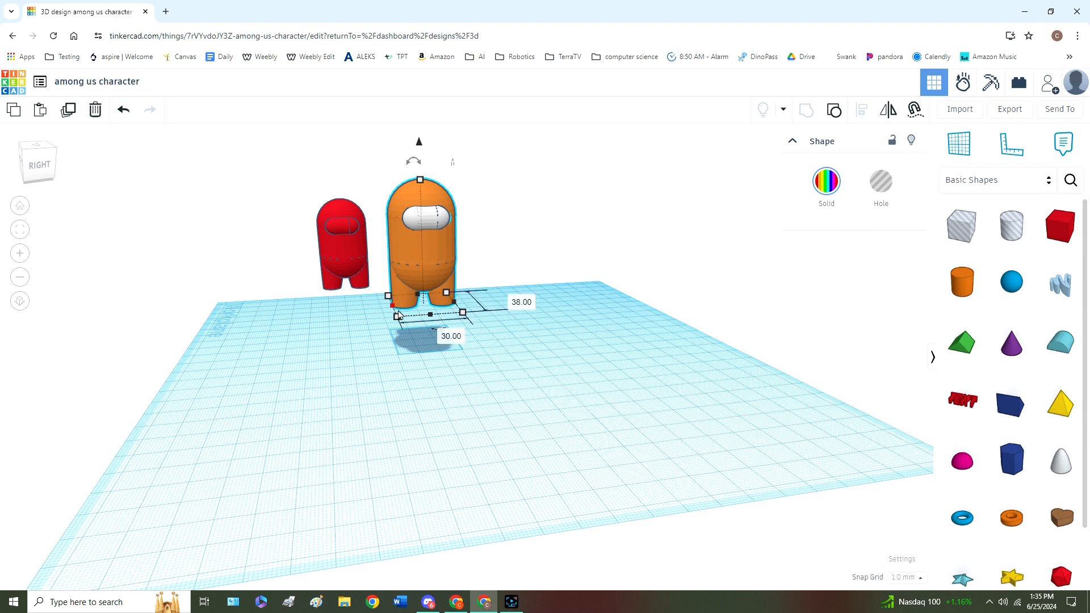
right_drag(370, 393, 507, 441)
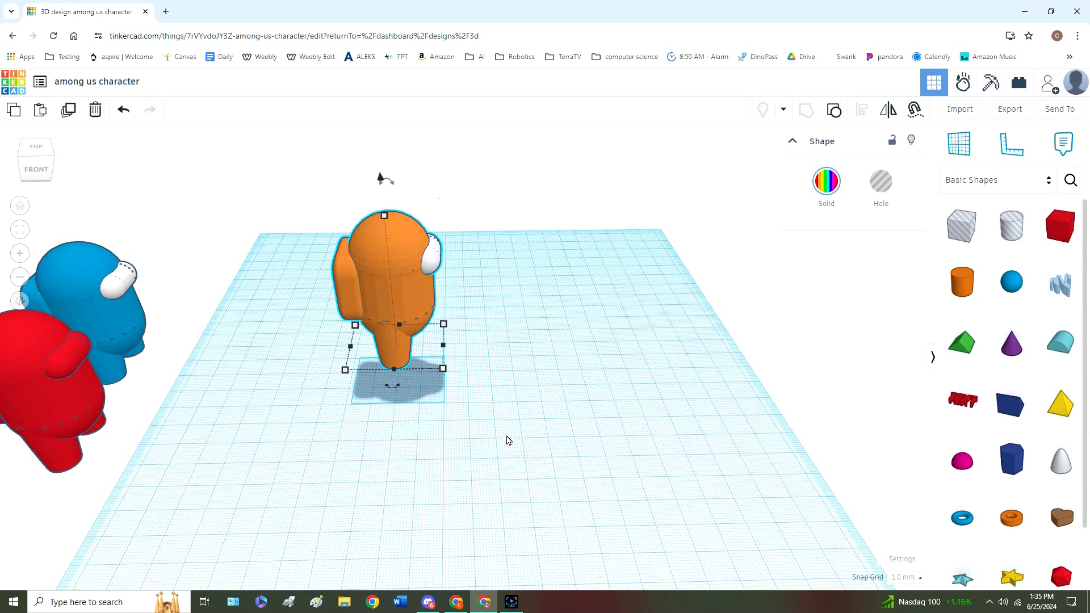
click(545, 311)
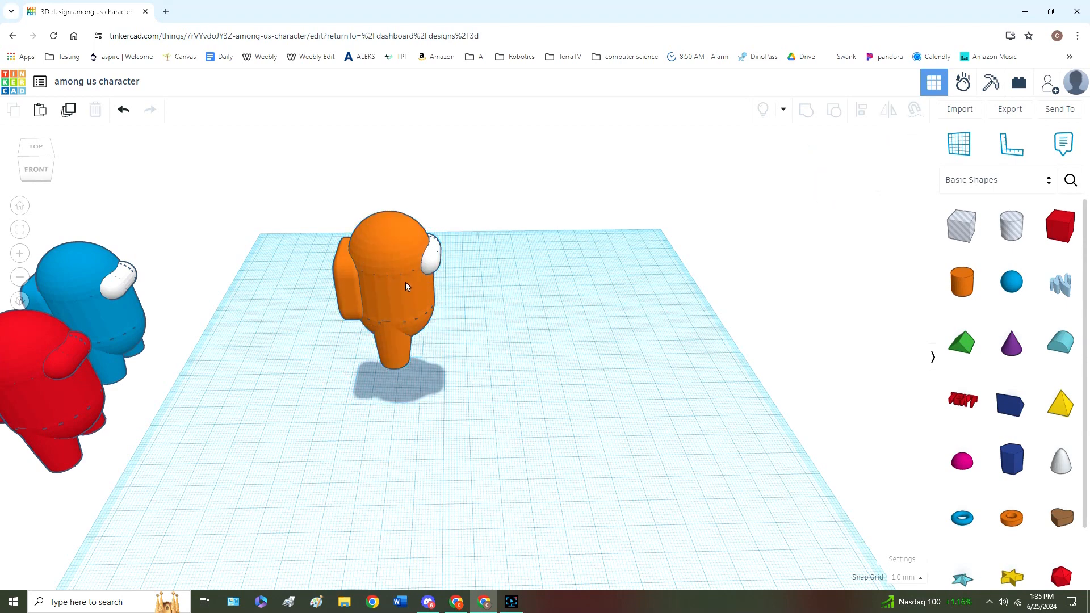
Drop the orange character straight down onto the workplane
click(406, 281)
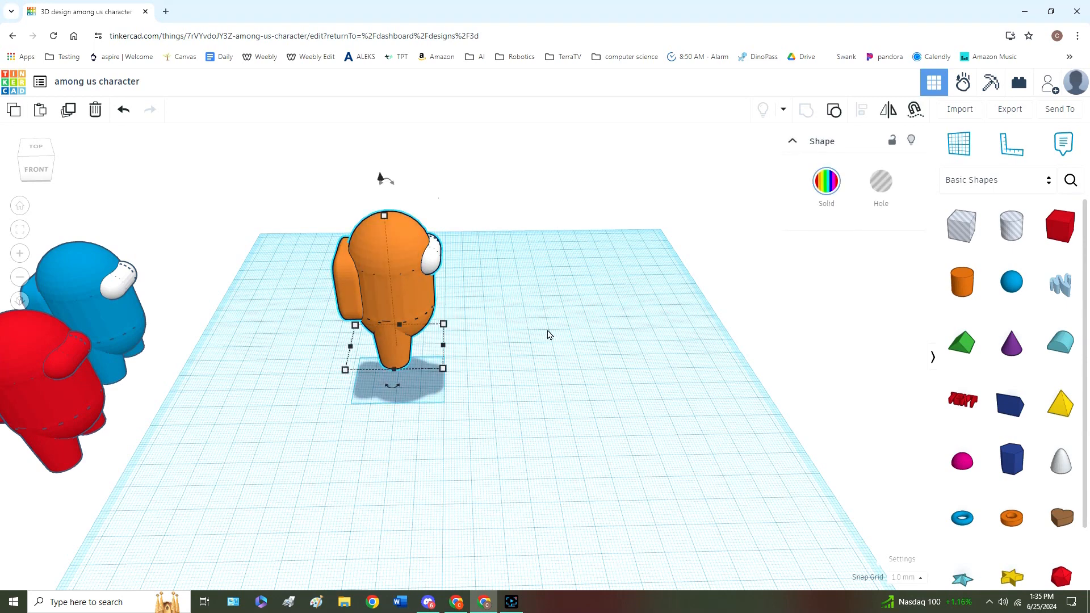
key(d)
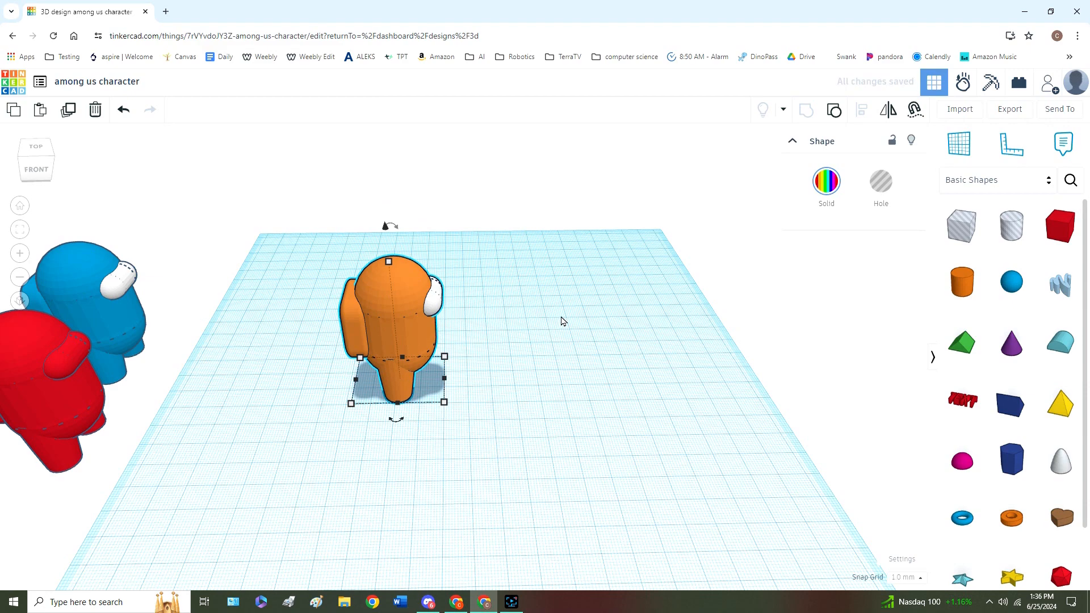
mouse_move(542, 419)
right_down()
mouse_move(544, 356)
mouse_move(538, 407)
right_up()
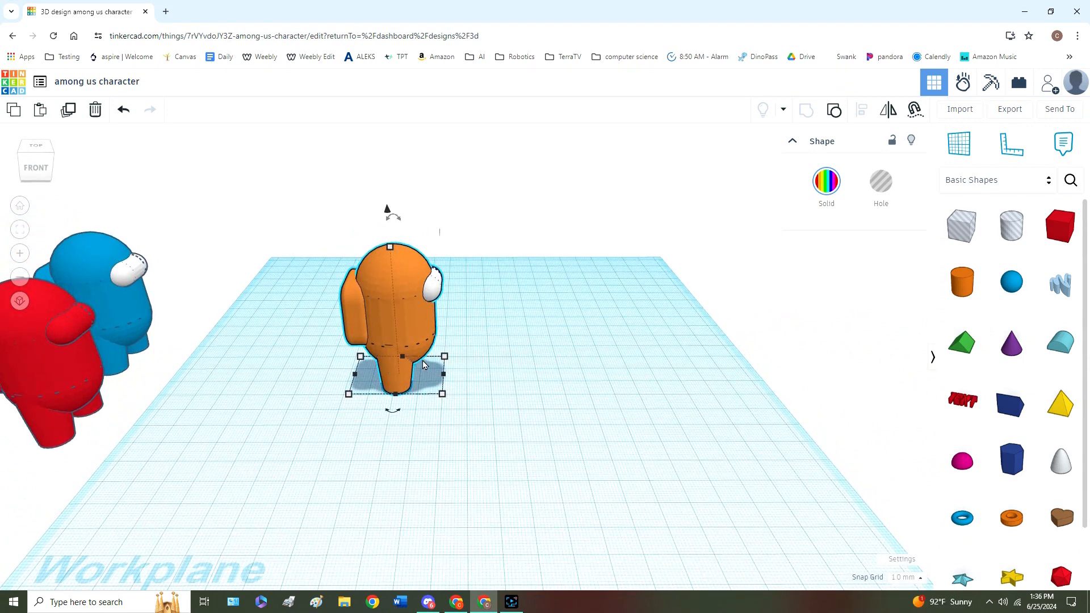
Move the red character away from the blue one to compare the lower corners of their backpacks
scroll(478, 397, down, 2)
scroll(414, 453, down, 2)
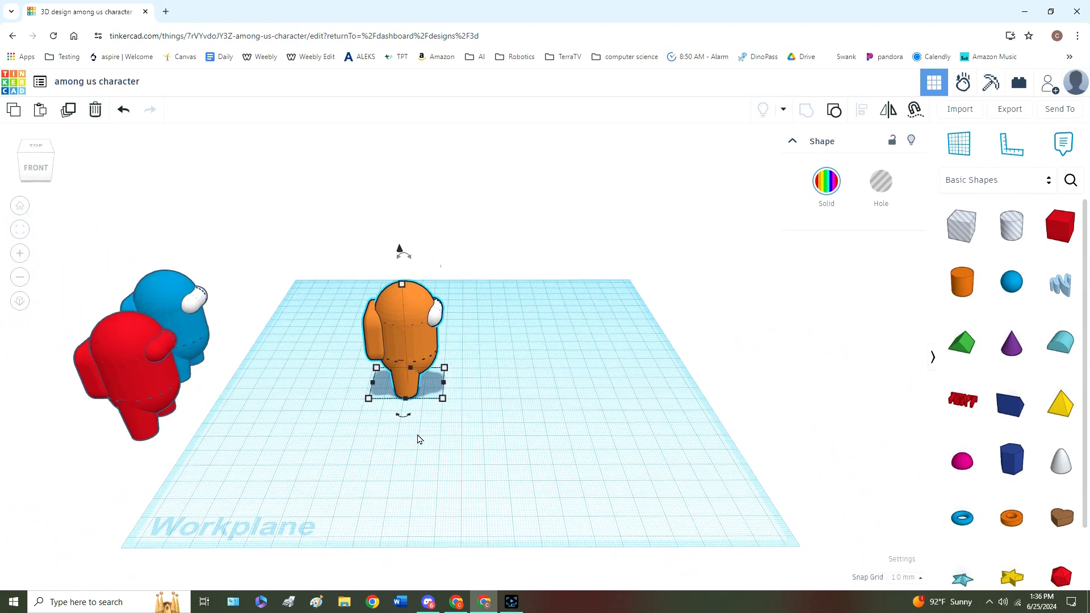
click(318, 434)
click(133, 380)
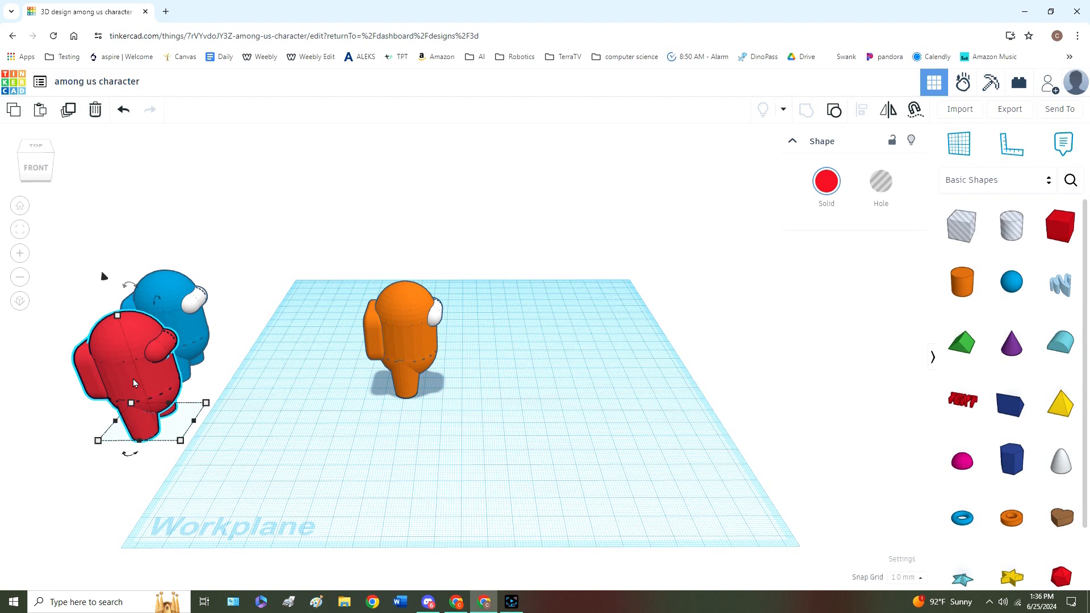
key(f)
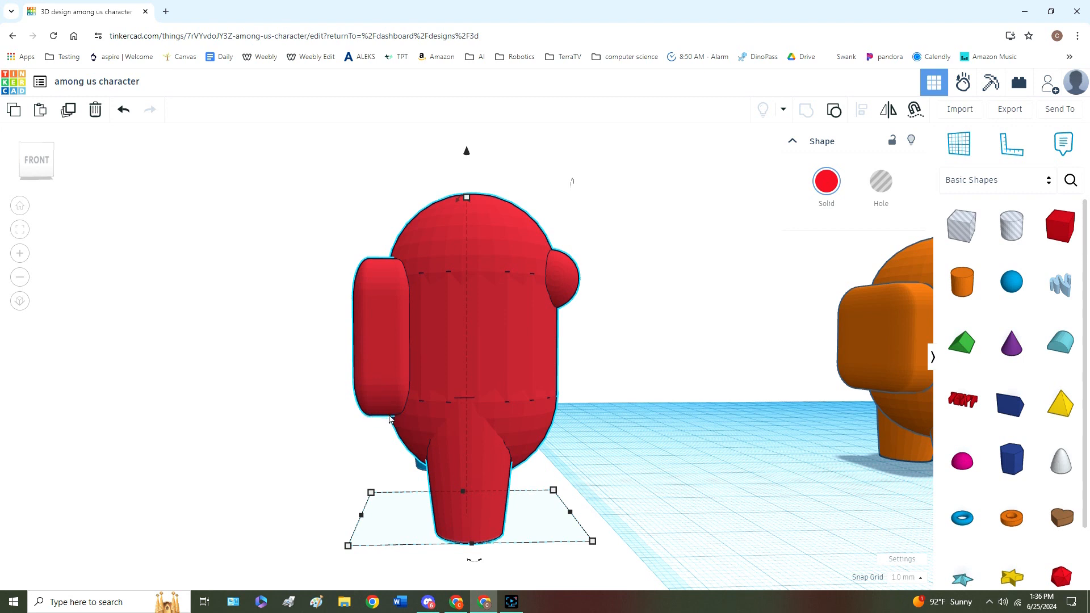
scroll(390, 418, down, 3)
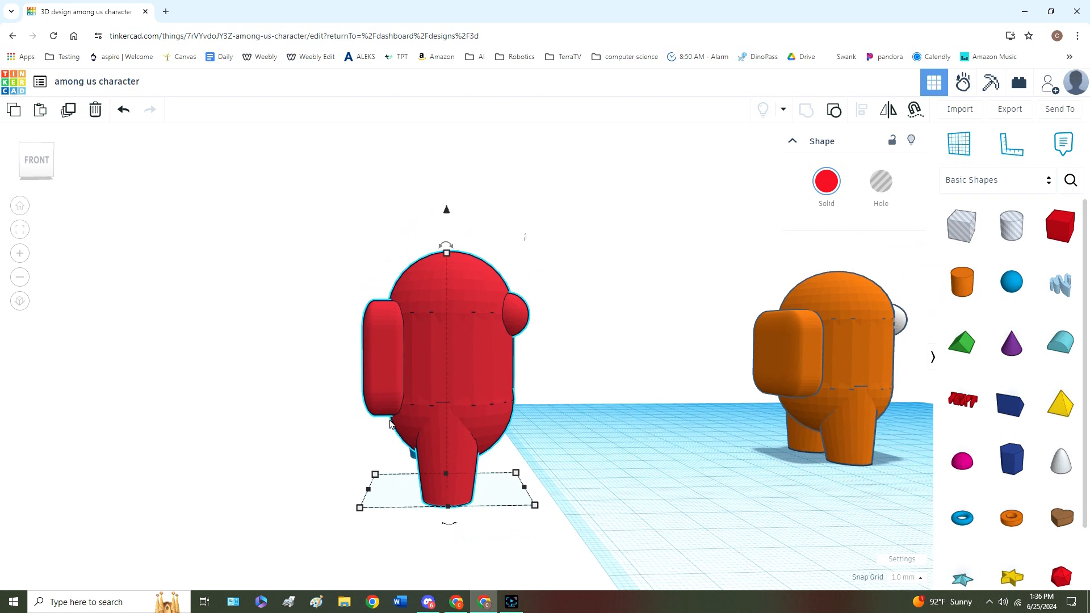
drag(466, 396, 260, 391)
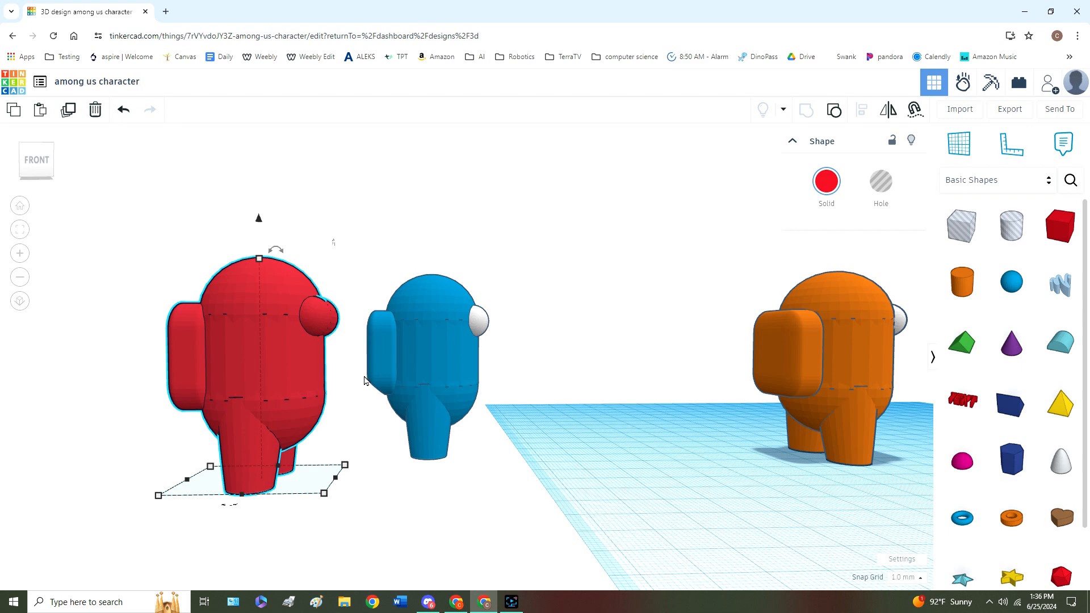
Place a wedge on the workplane beside the orange character, on its visor side
click(868, 375)
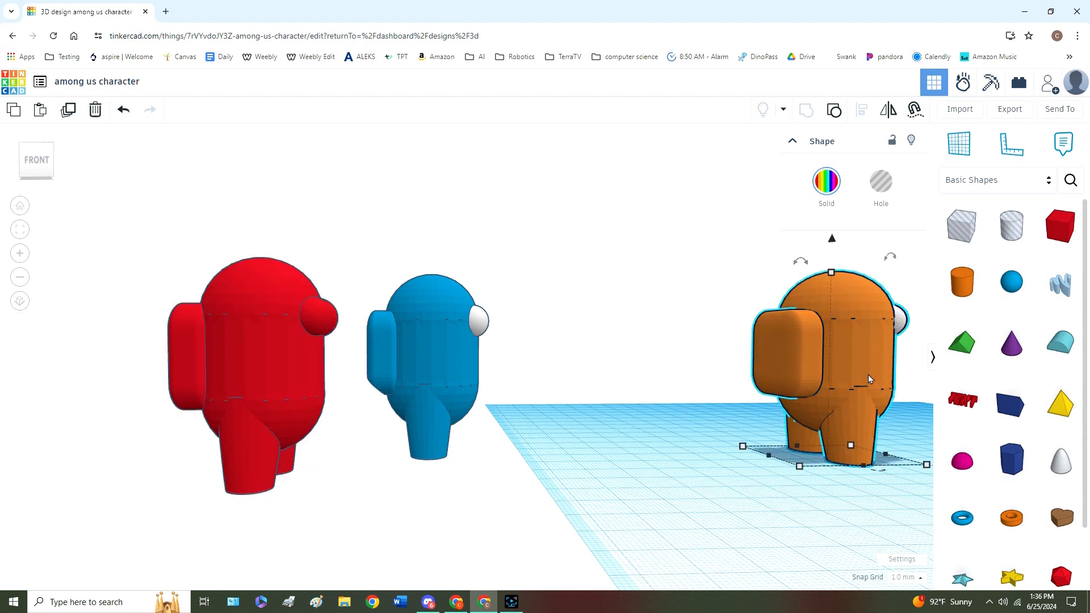
key(f)
click(795, 386)
scroll(780, 389, down, 3)
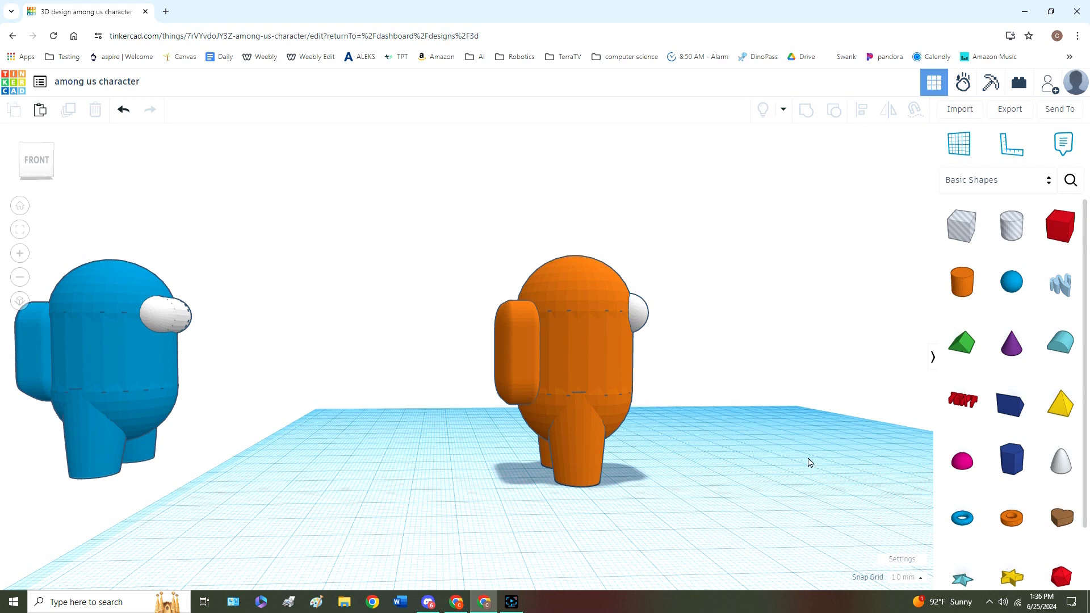
drag(1016, 406, 724, 485)
key(f)
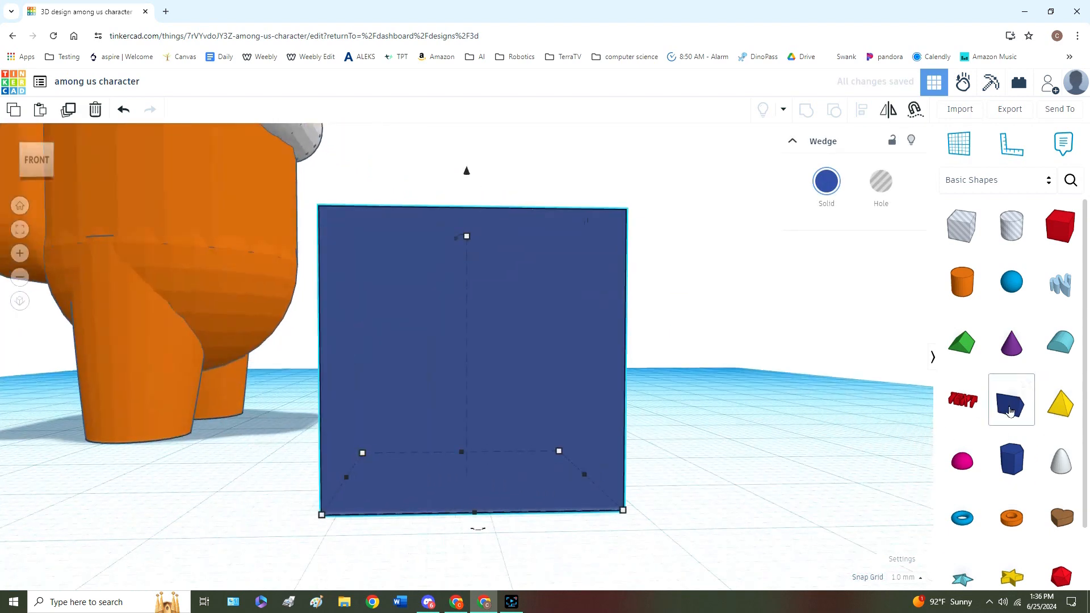
scroll(728, 411, down, 5)
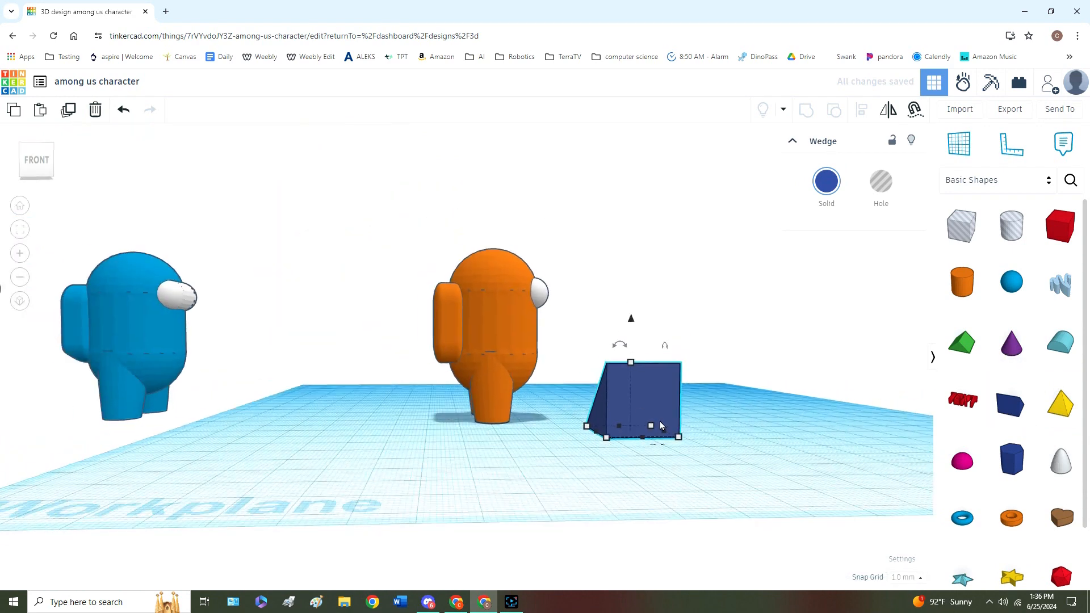
click(21, 207)
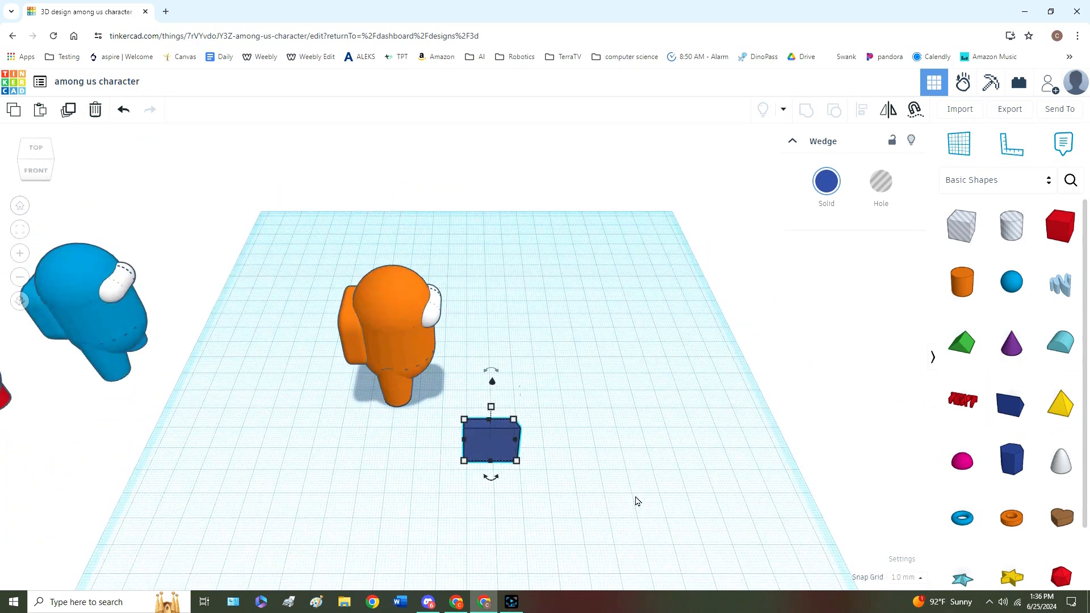
Rotate the wedge 90° on the workplane and make it 30 mm deep front to back and 6 mm wide
mouse_move(495, 480)
drag(493, 482, 439, 443)
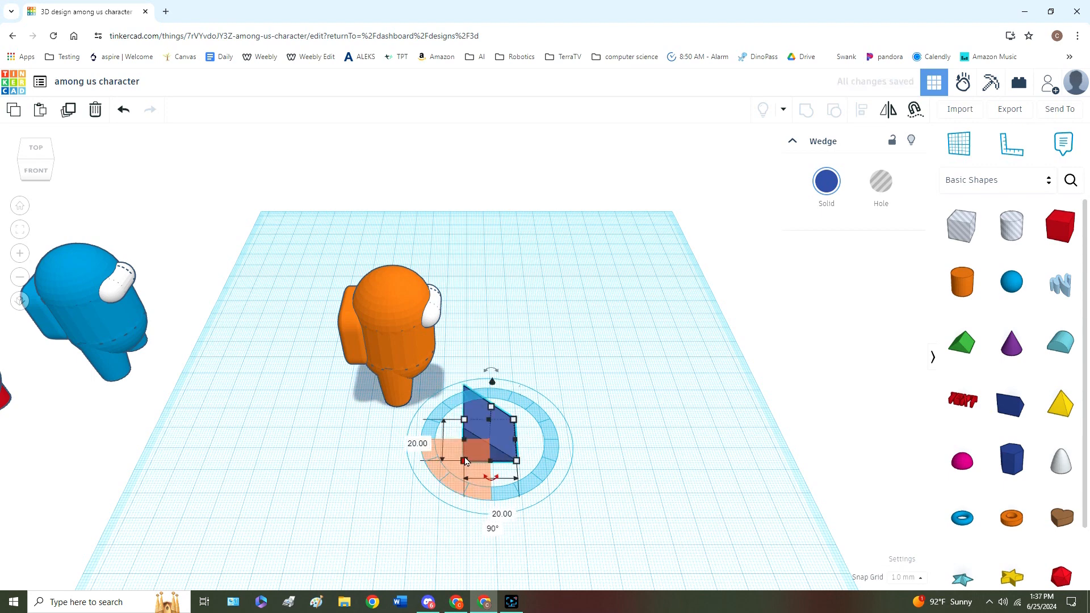
click(401, 439)
text(30)
key(Return)
click(493, 534)
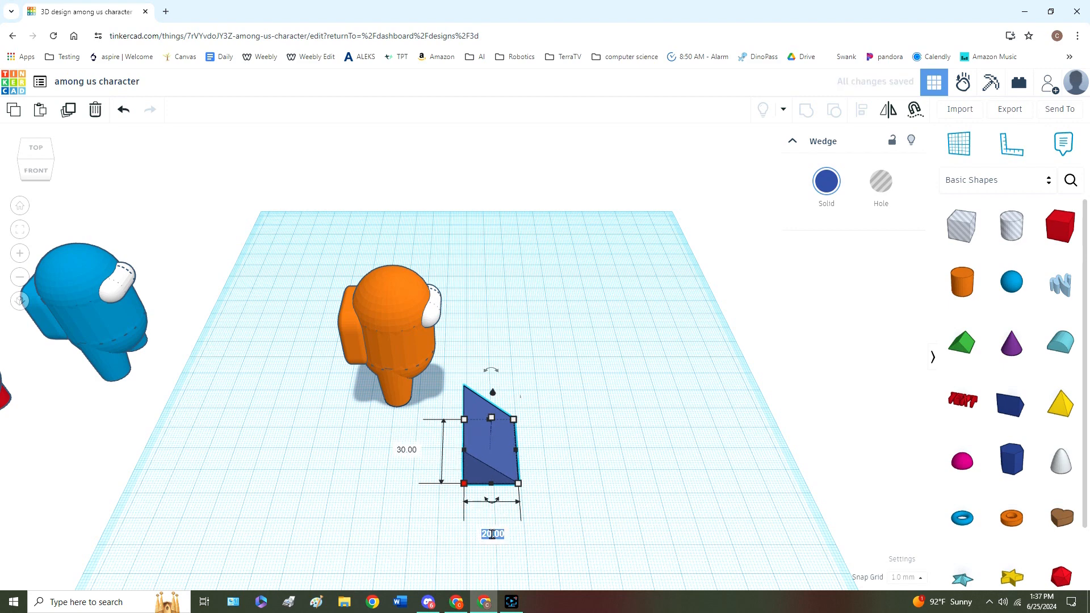
text(6)
key(Return)
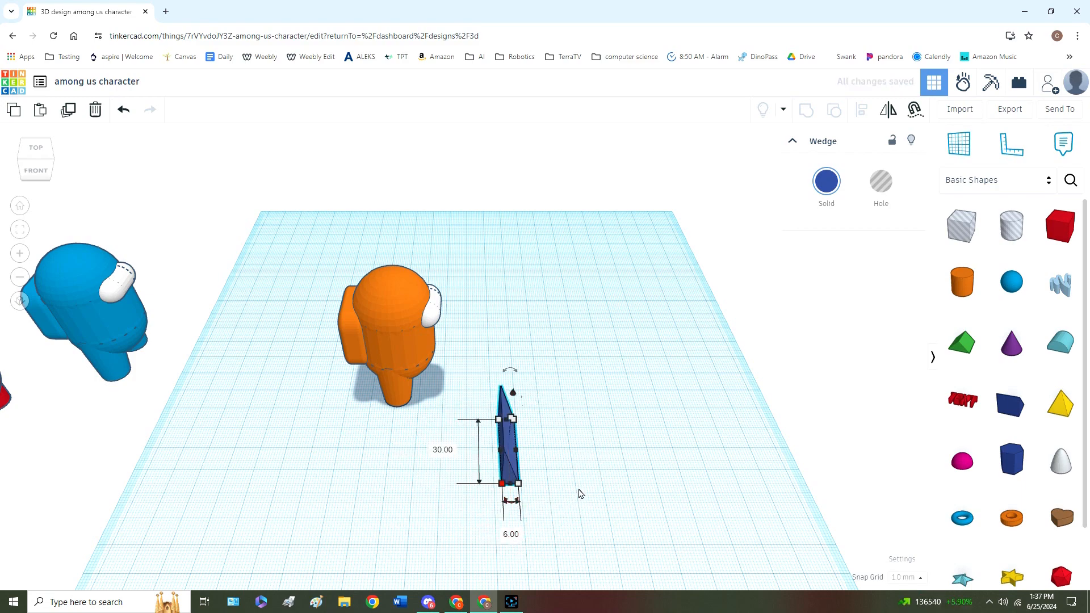
Set the wedge's height to 6 mm
right_drag(571, 474, 572, 443)
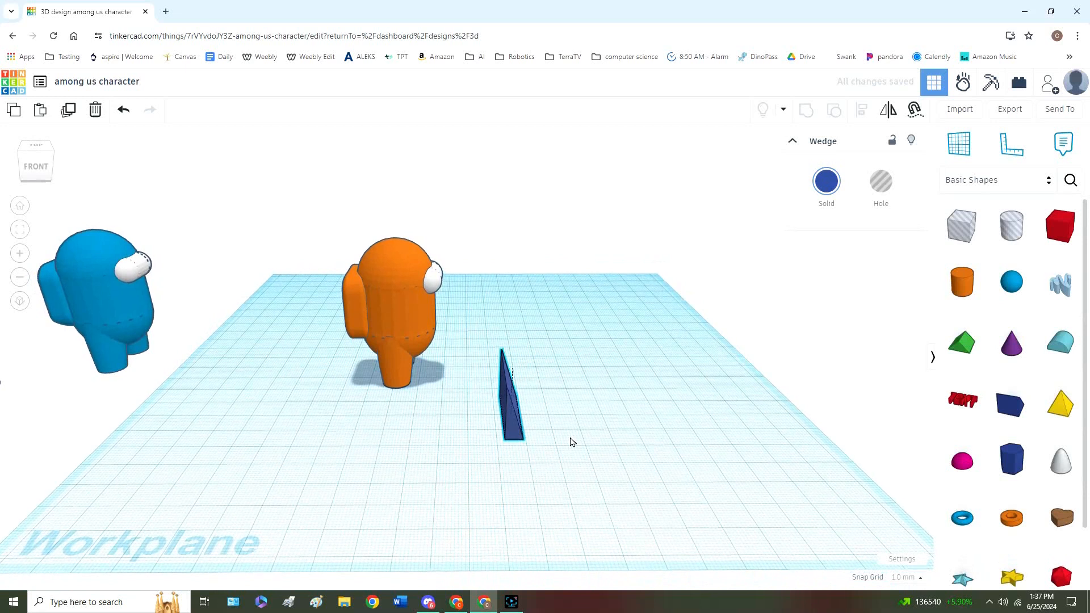
click(574, 392)
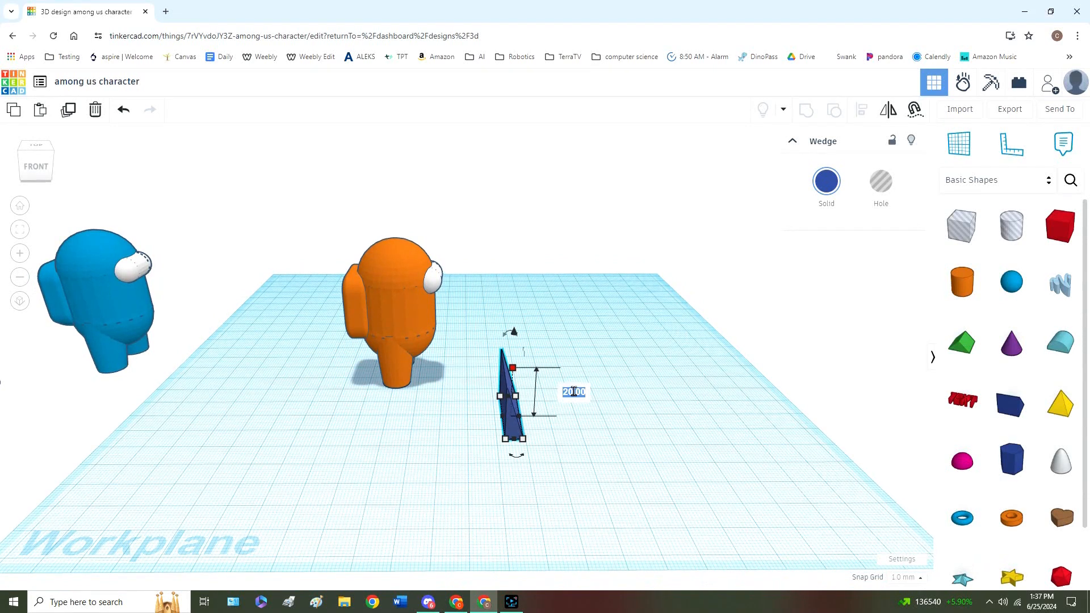
text(6)
key(Return)
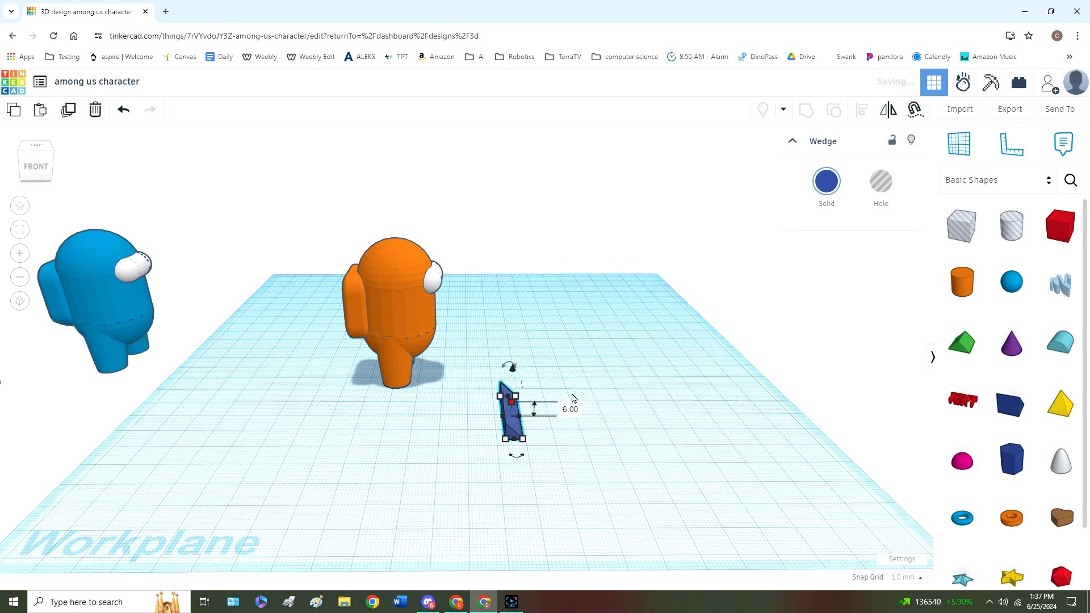
click(604, 331)
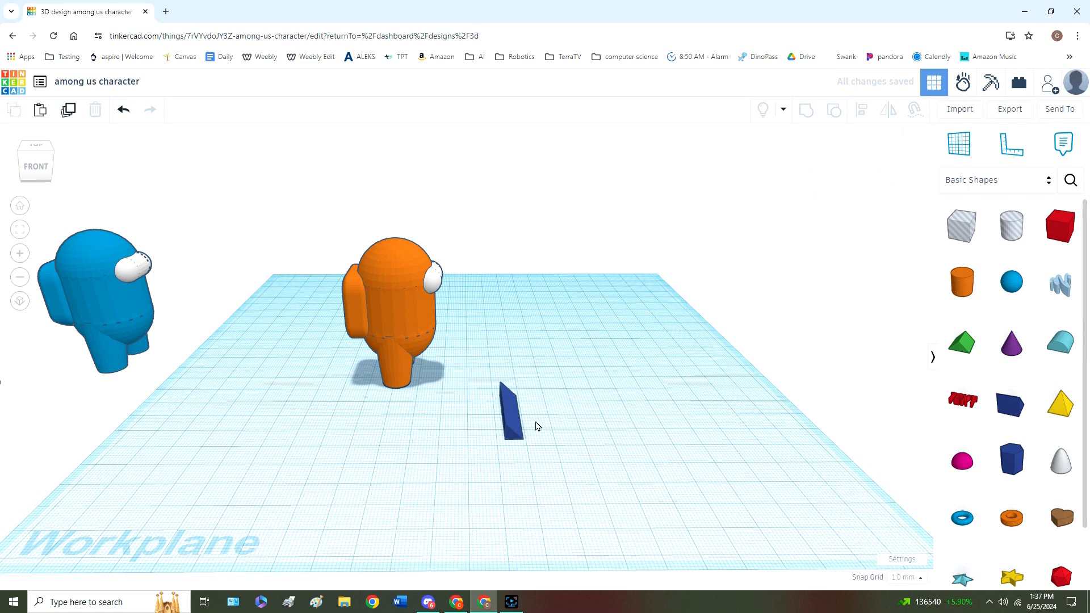
Turn the wedge into a hole and move it next to the orange character's backpack
click(506, 421)
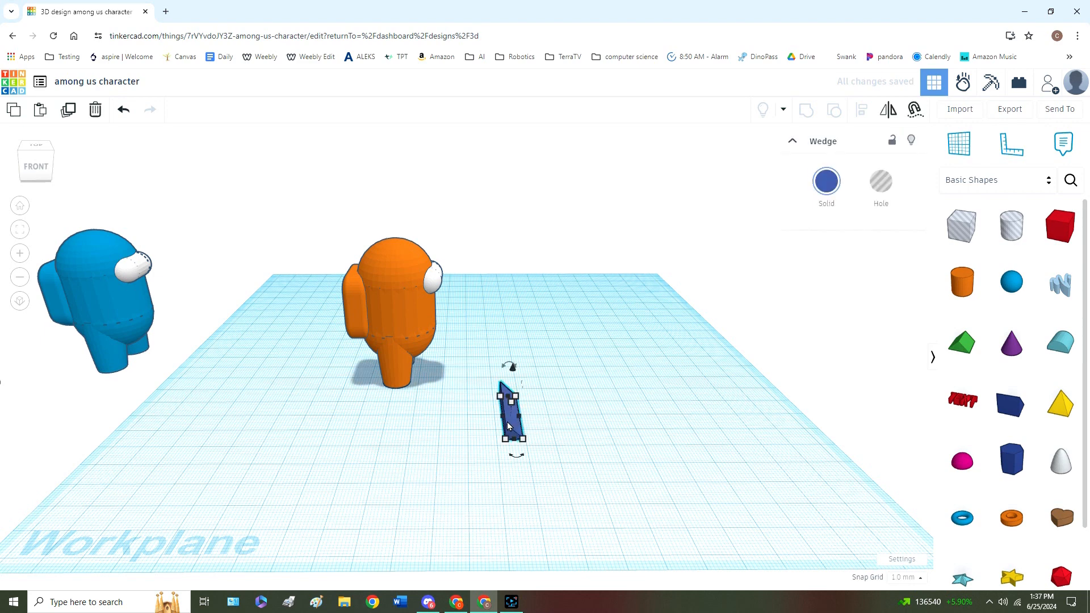
click(881, 181)
right_drag(627, 390, 526, 455)
drag(511, 473, 355, 413)
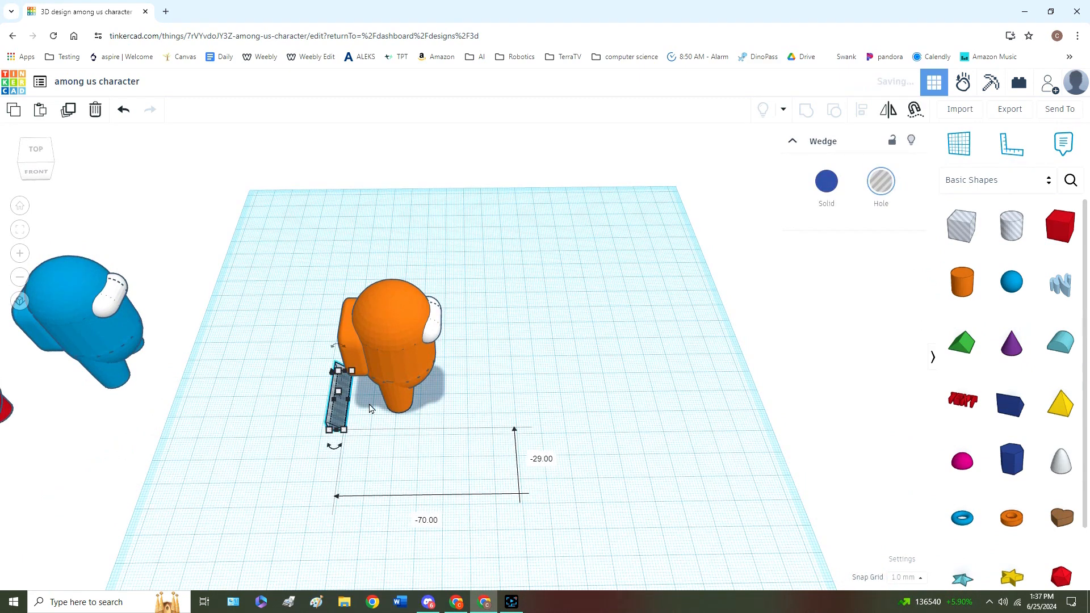
right_drag(447, 466, 384, 366)
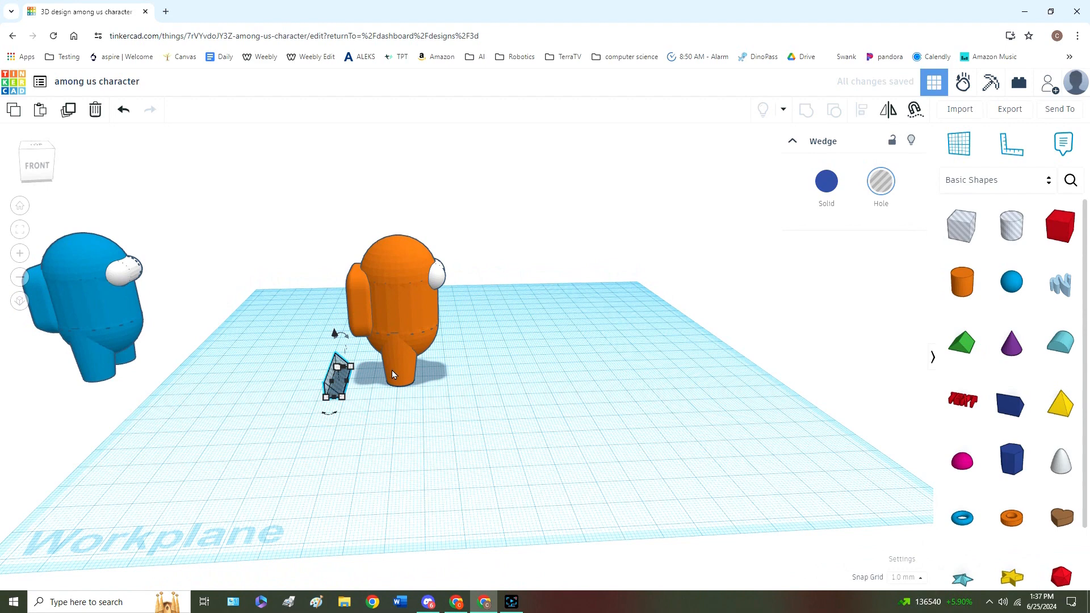
Align the wedge hole with the outer edge of the orange character's backpack, centered front-to-back and vertically
drag(490, 419, 286, 218)
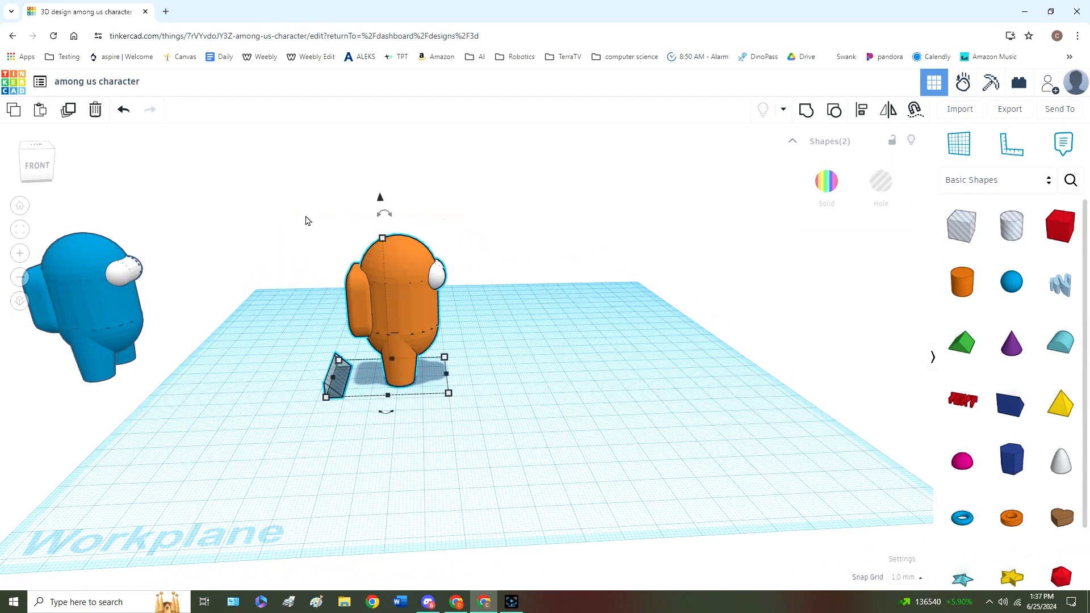
click(860, 110)
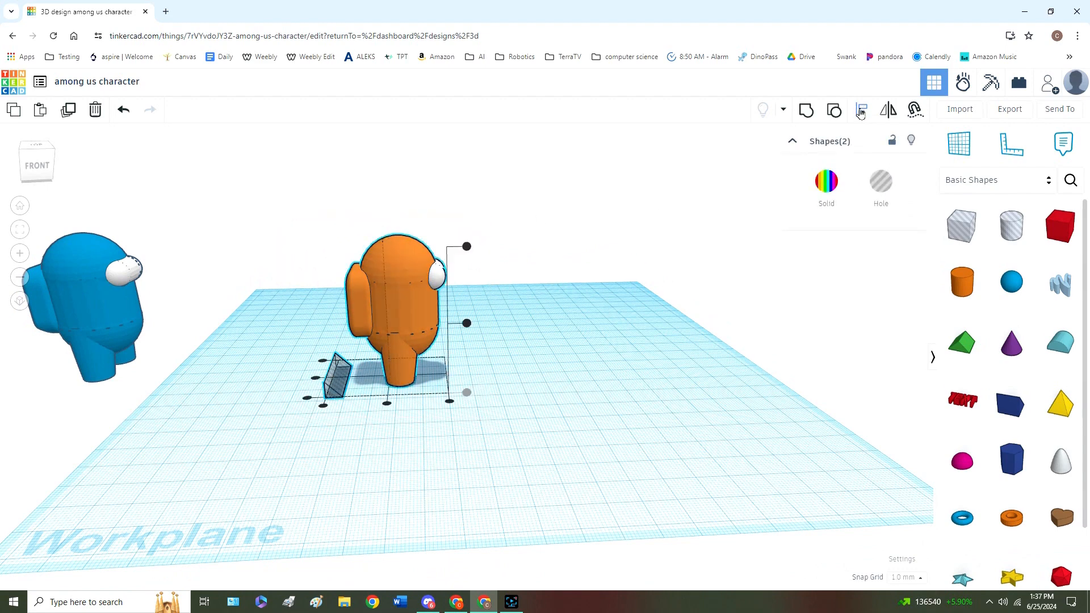
click(323, 407)
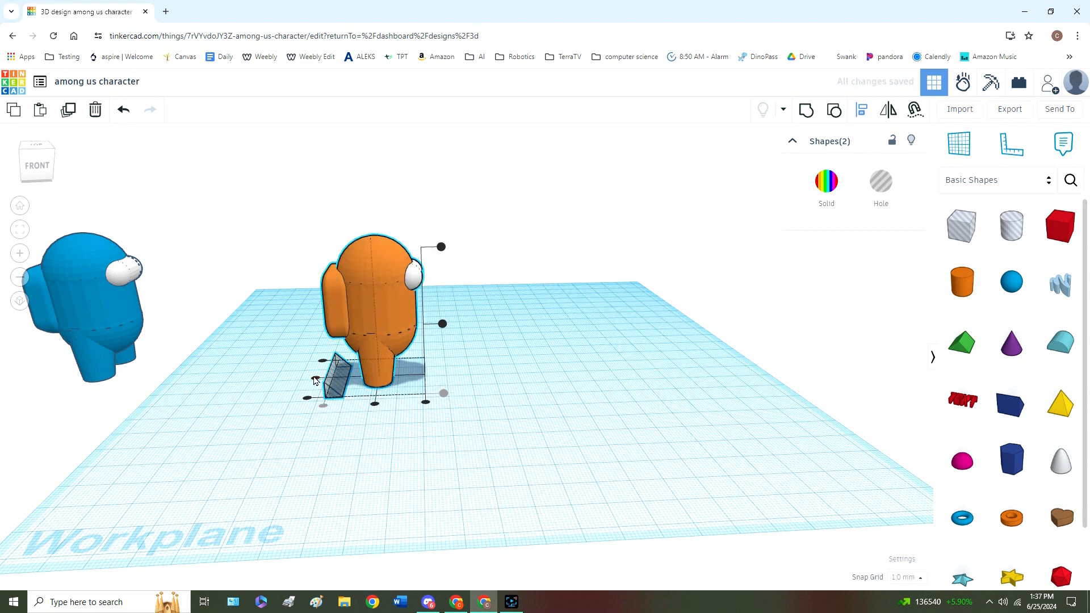
click(316, 379)
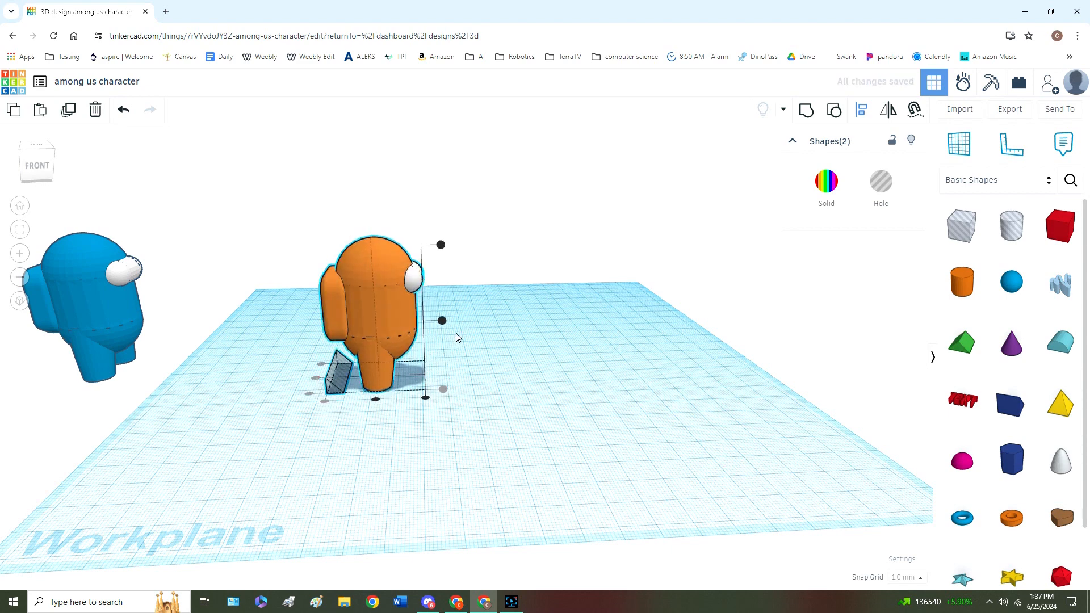
click(504, 346)
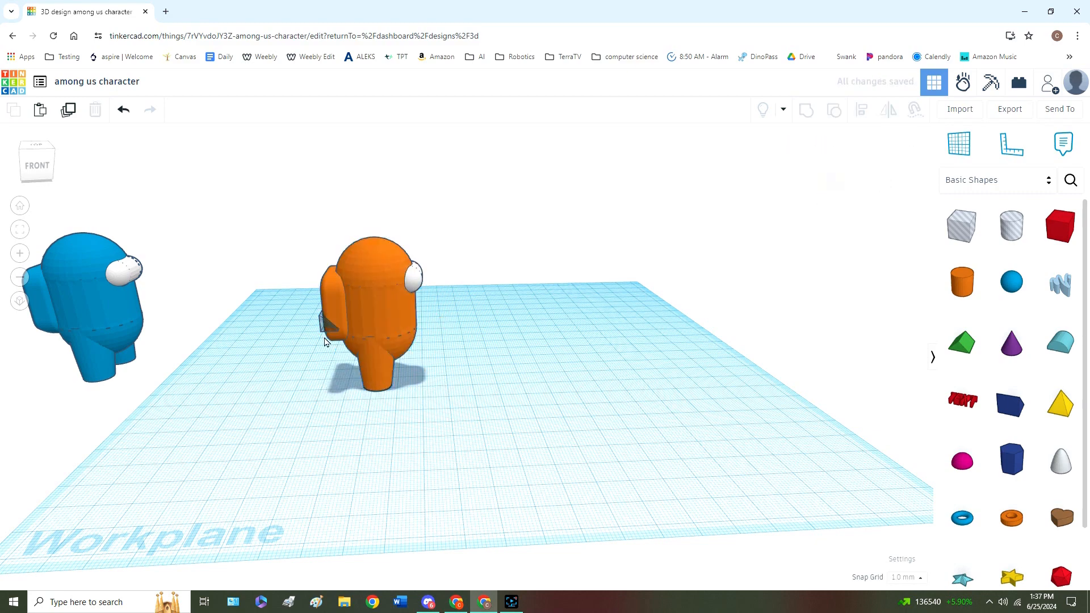
Lower the wedge hole so that it covers the bottom outer corner of the orange backpack
scroll(335, 322, up, 3)
click(332, 335)
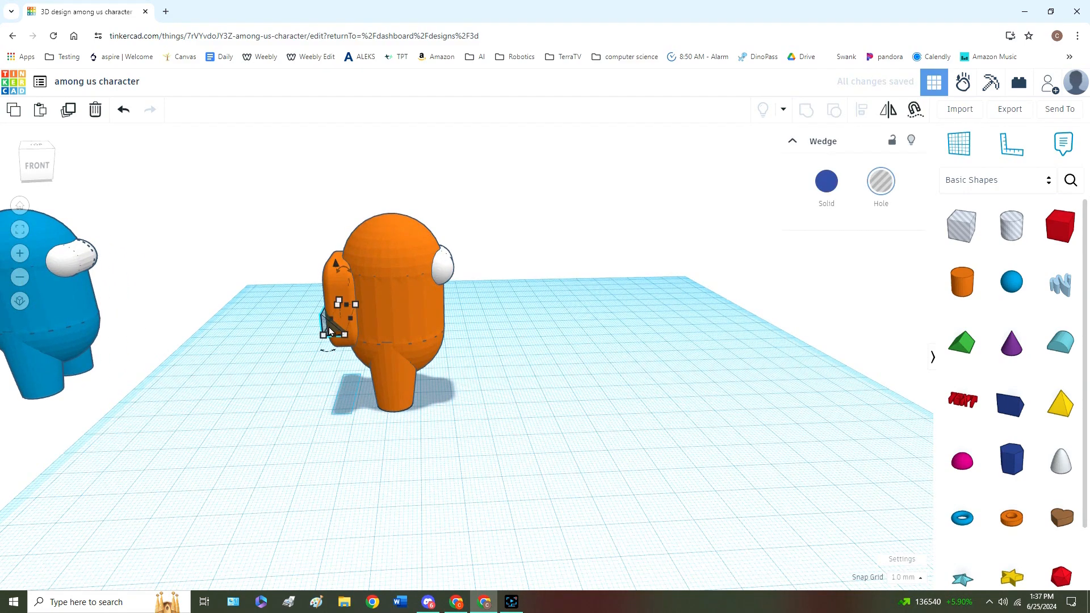
scroll(335, 332, up, 5)
right_drag(364, 459, 354, 415)
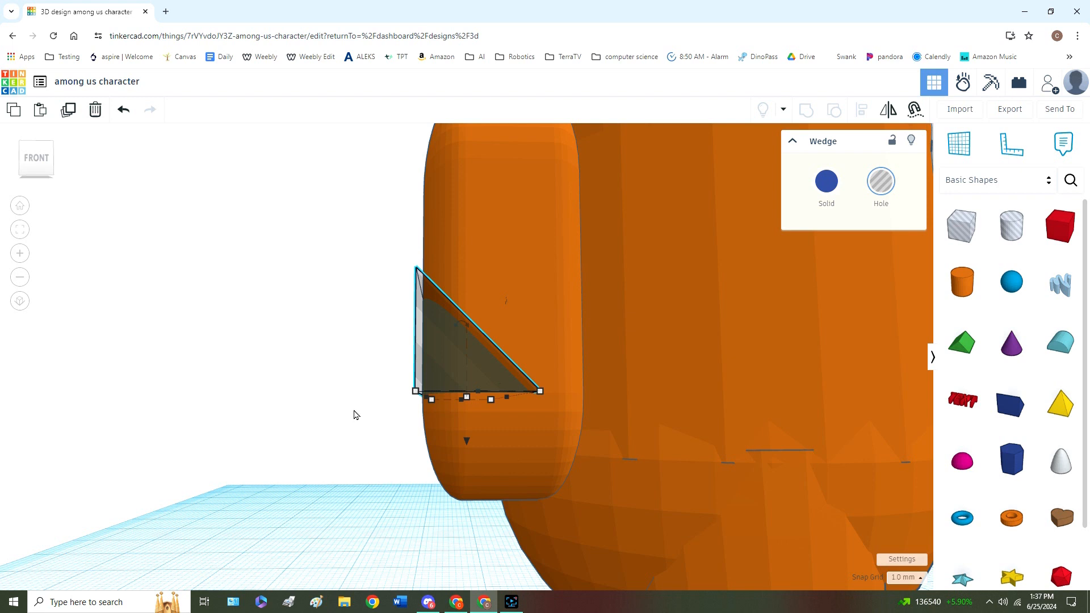
key(ctrl+Down)
key(ctrl+Down)
key(ctrl+Down)
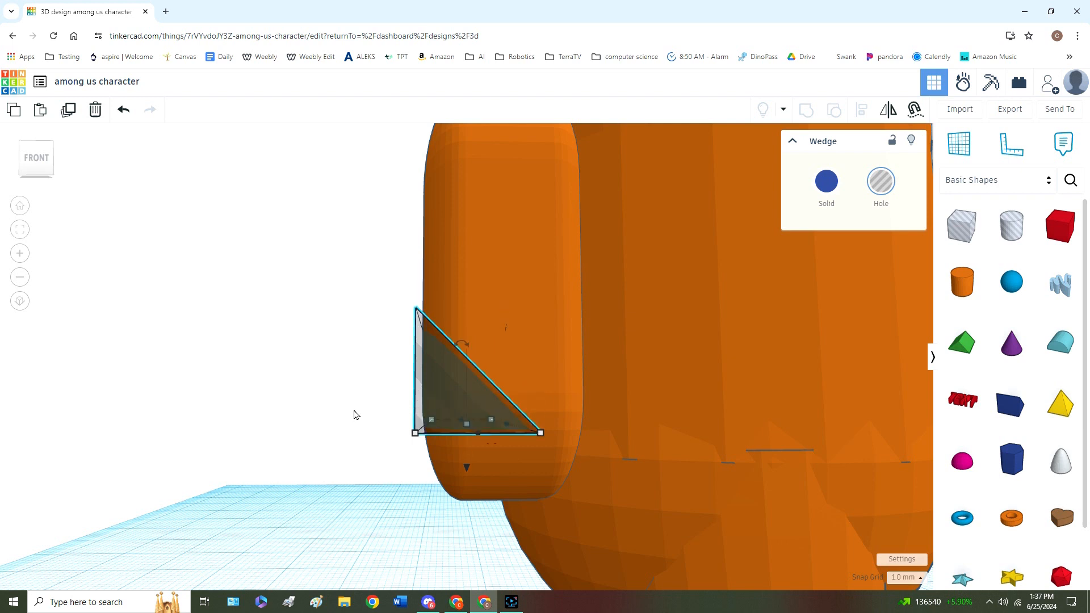
key(ctrl+Down)
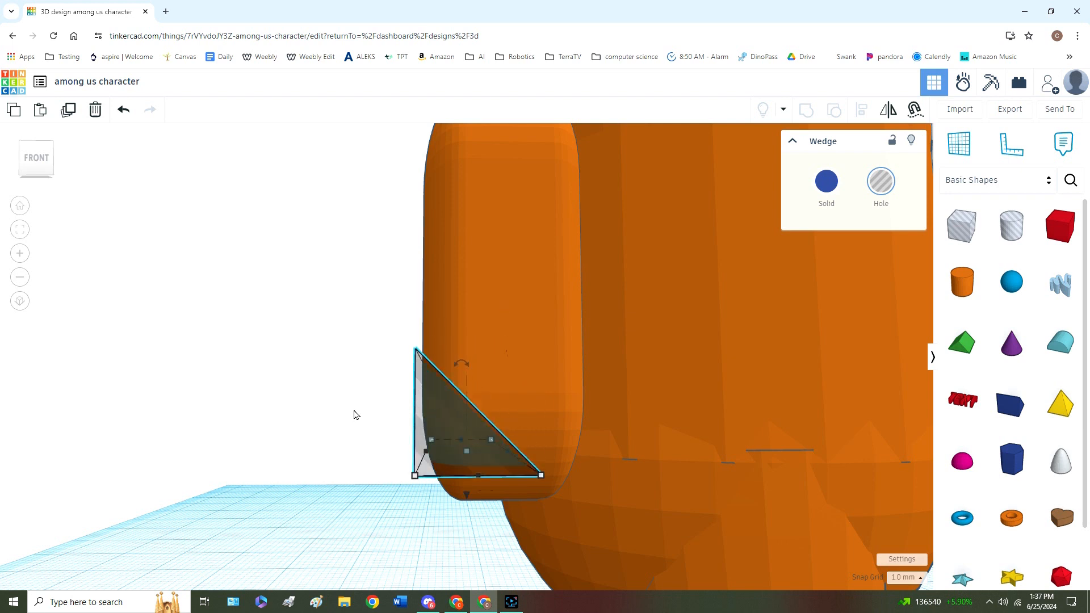
key(ctrl+Down)
key(ctrl+Down)
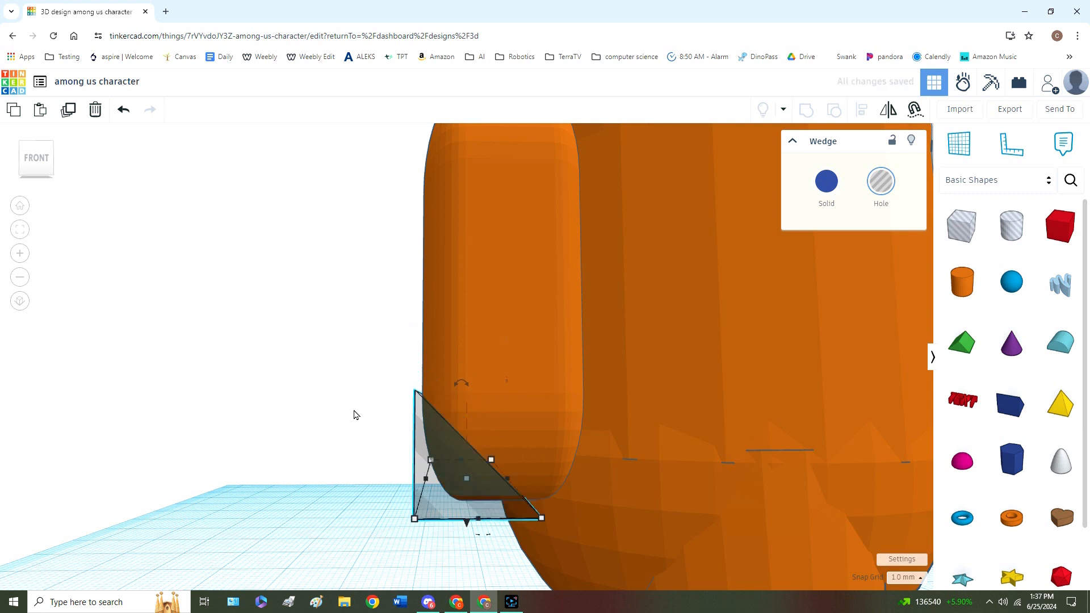
key(ctrl+Down)
right_drag(568, 476, 549, 496)
scroll(560, 465, down, 3)
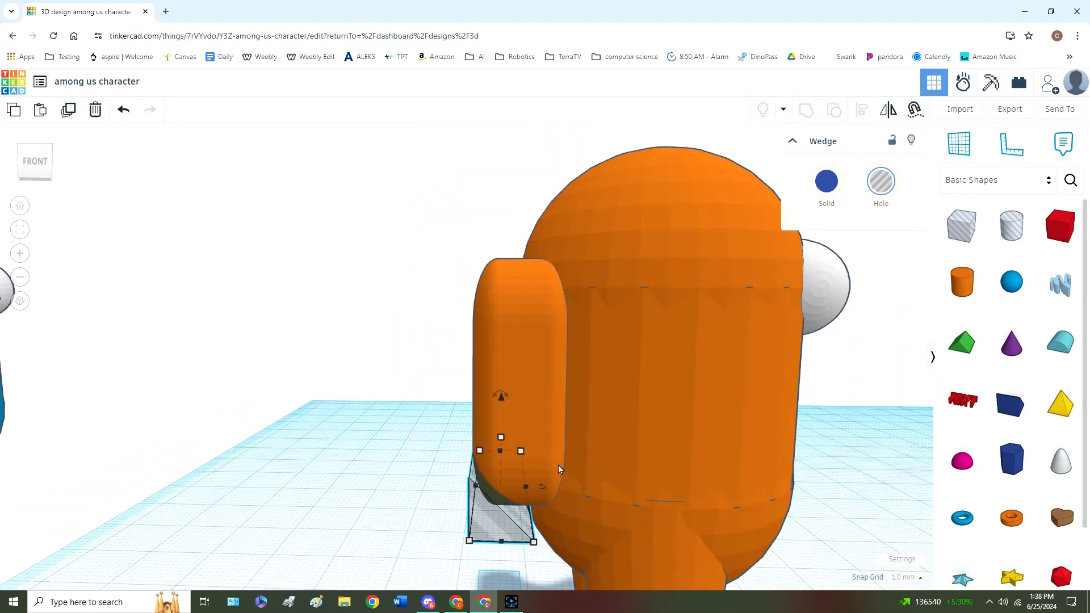
Group the wedge hole with the orange character to cut a bevel into the backpack's bottom outer corner
scroll(560, 470, down, 5)
drag(718, 553, 502, 346)
click(858, 111)
right_drag(622, 509, 572, 506)
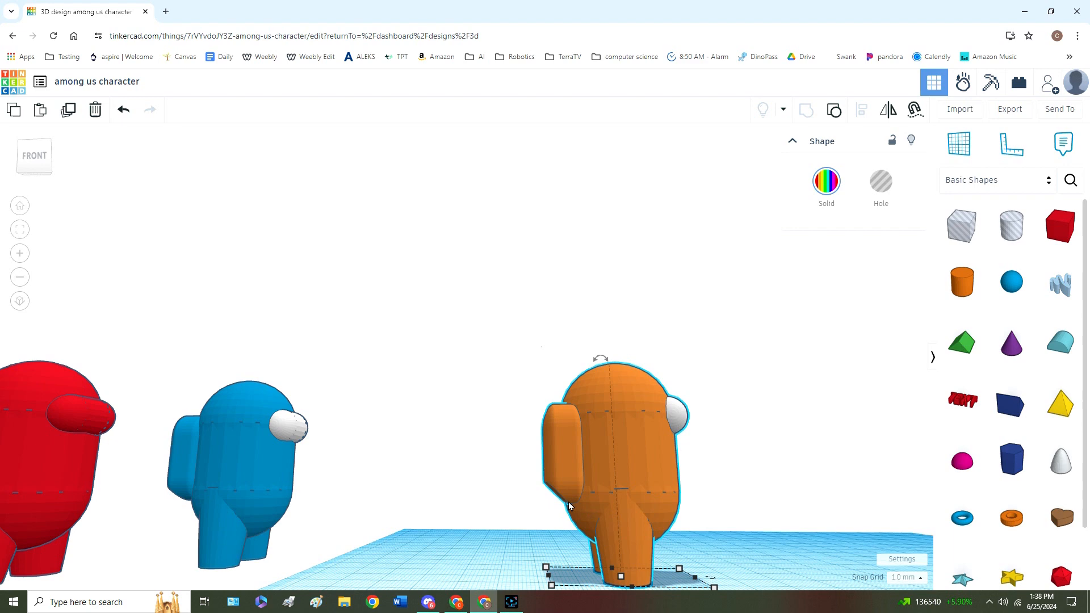
Examine the bottom outer corners of the backpacks on the blue and red characters for comparison with the orange one
click(769, 509)
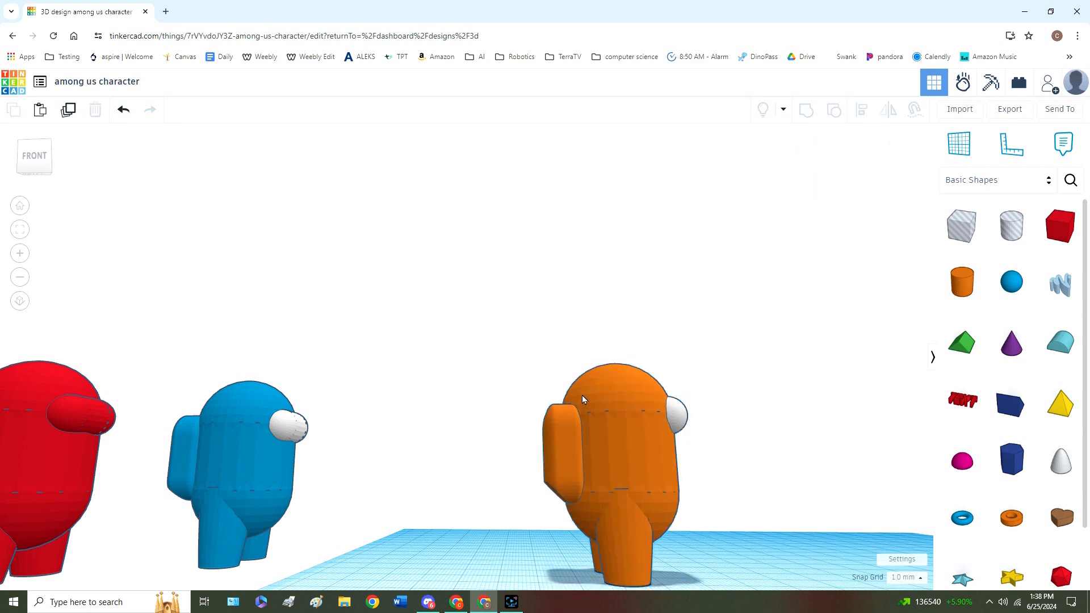
click(229, 489)
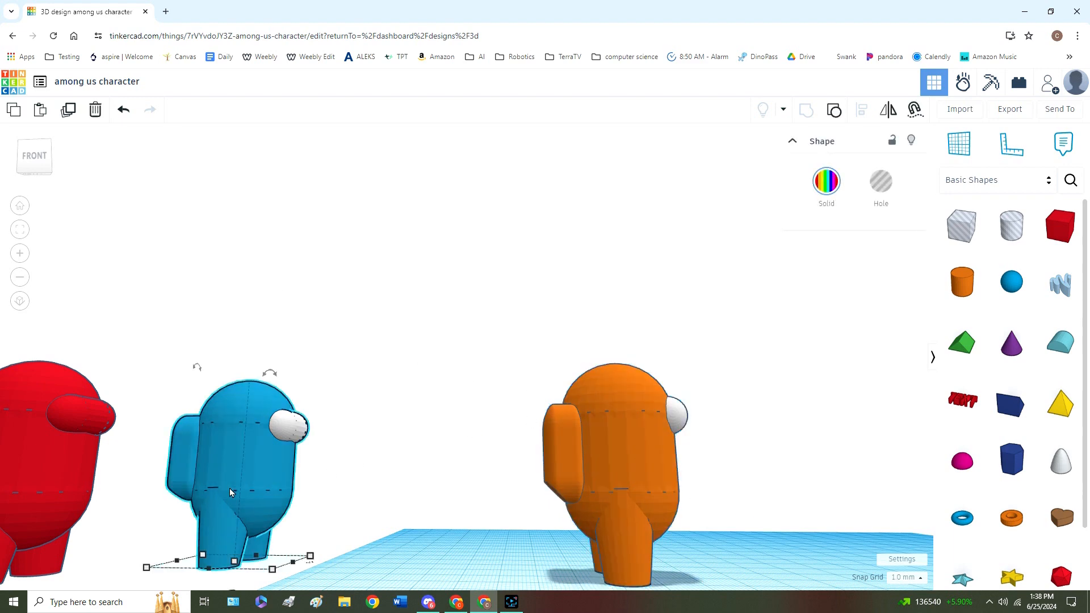
right_drag(229, 488, 114, 471)
click(90, 486)
key(f)
right_drag(348, 515, 369, 534)
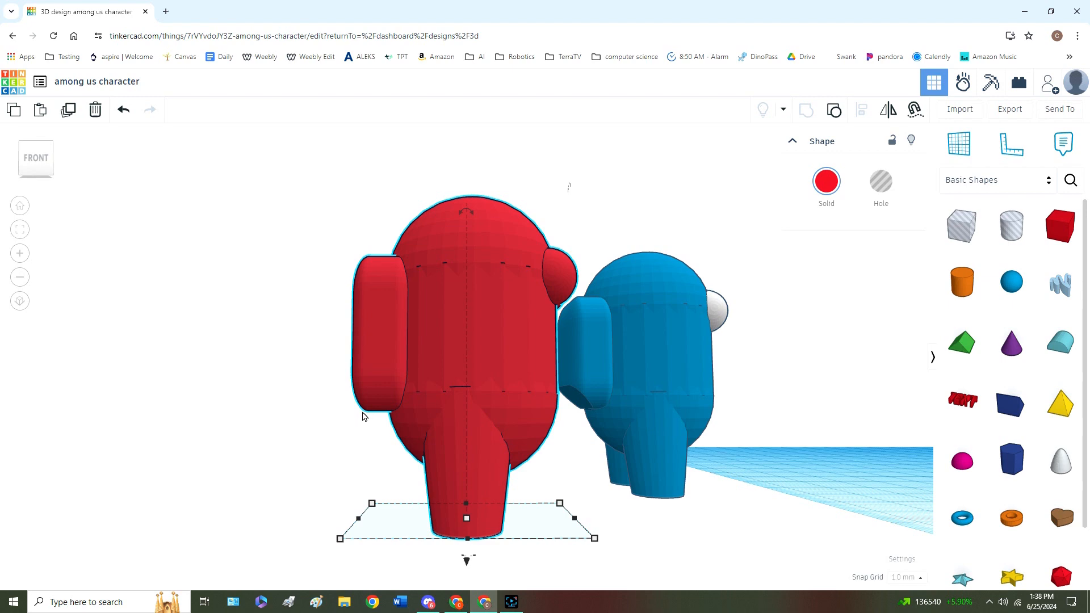
Move the orange character about 46 mm sideways and 12 mm forward, to the middle of the workplane
click(20, 205)
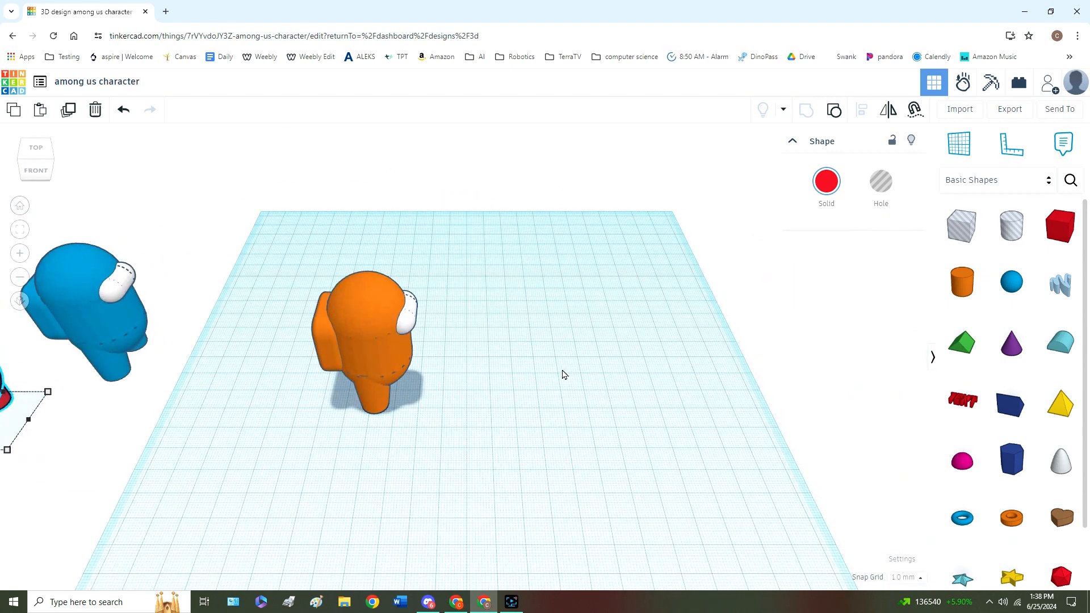
drag(374, 335, 506, 358)
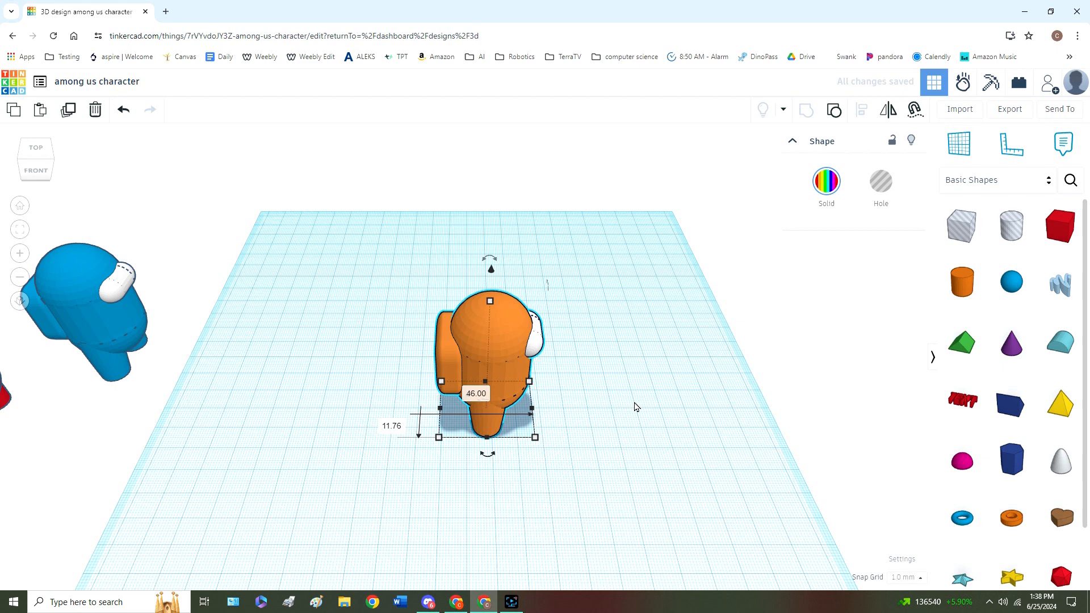
click(630, 407)
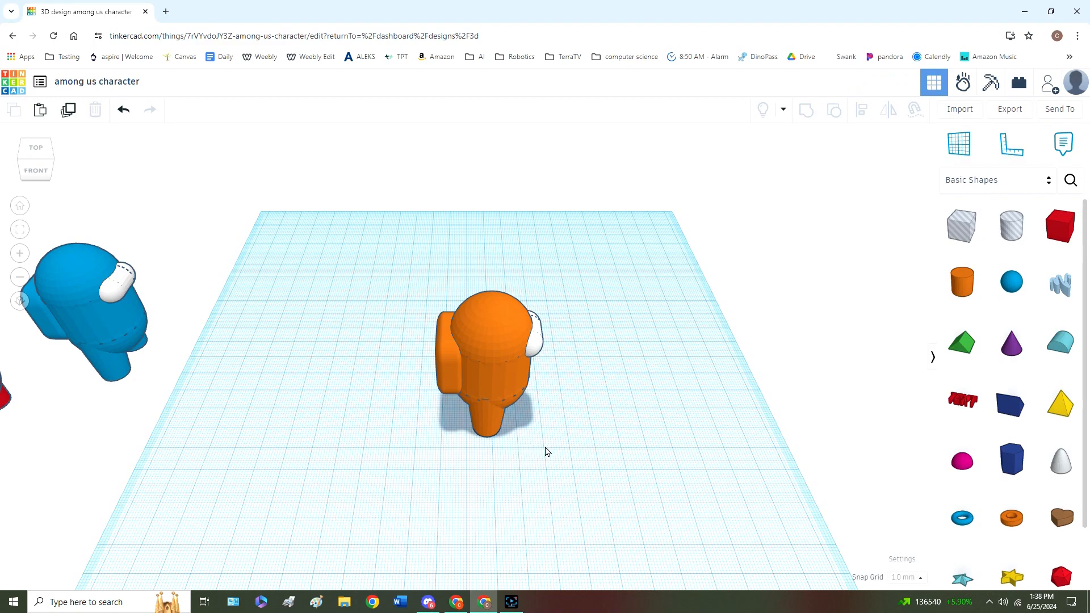
Bring the red character onto the workplane near the orange character
right_drag(557, 460, 411, 227)
drag(845, 200, 473, 319)
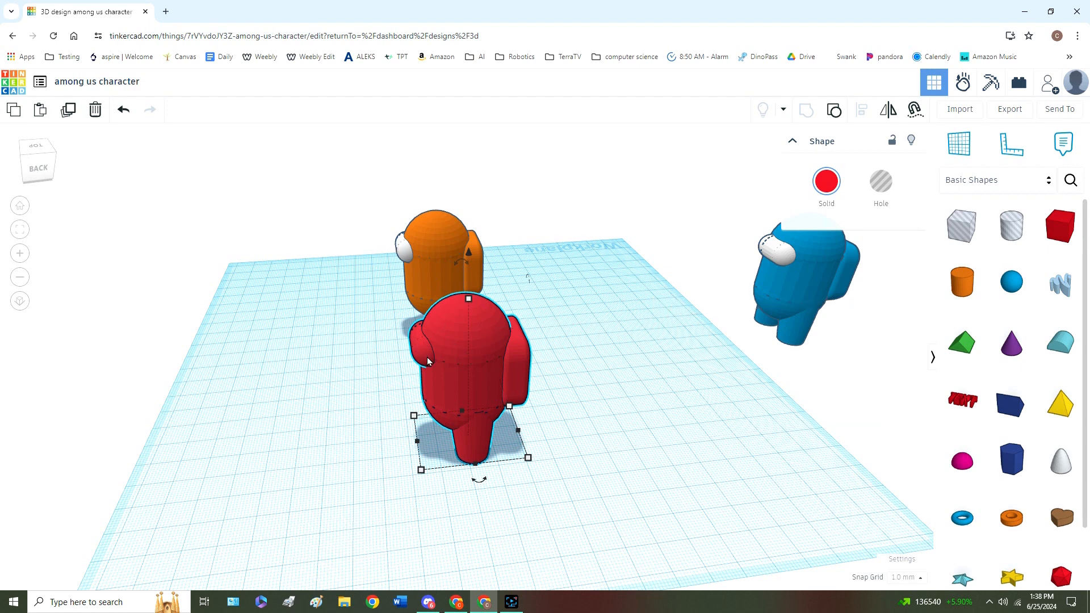
click(572, 407)
Move the red character about 163 mm sideways and 104 mm front-to-back, off the workplane next to the blue character
right_drag(479, 342, 488, 407)
drag(488, 406, 733, 128)
click(752, 152)
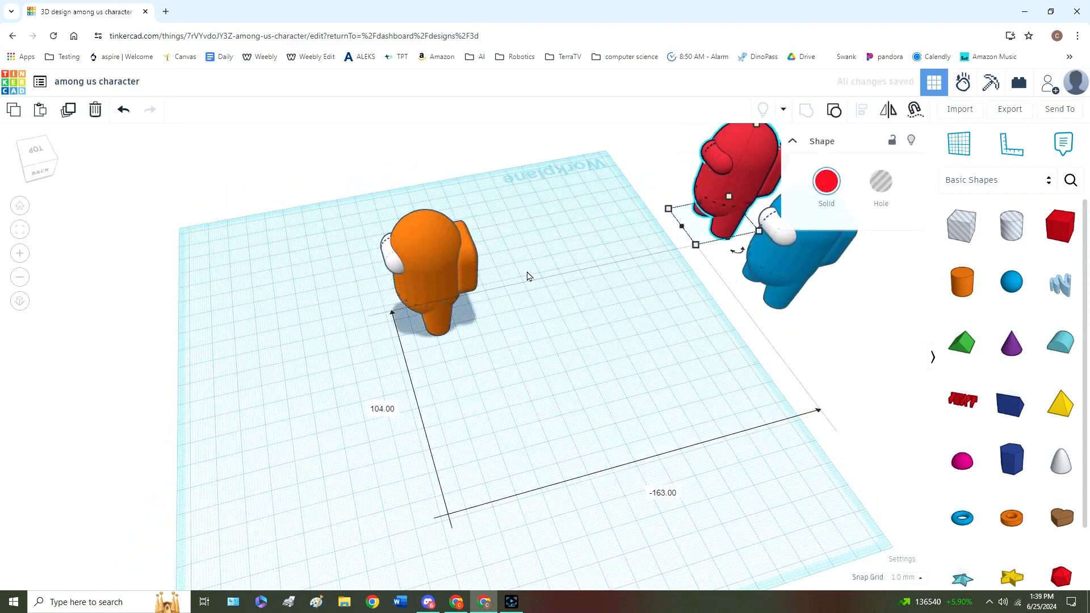
click(533, 349)
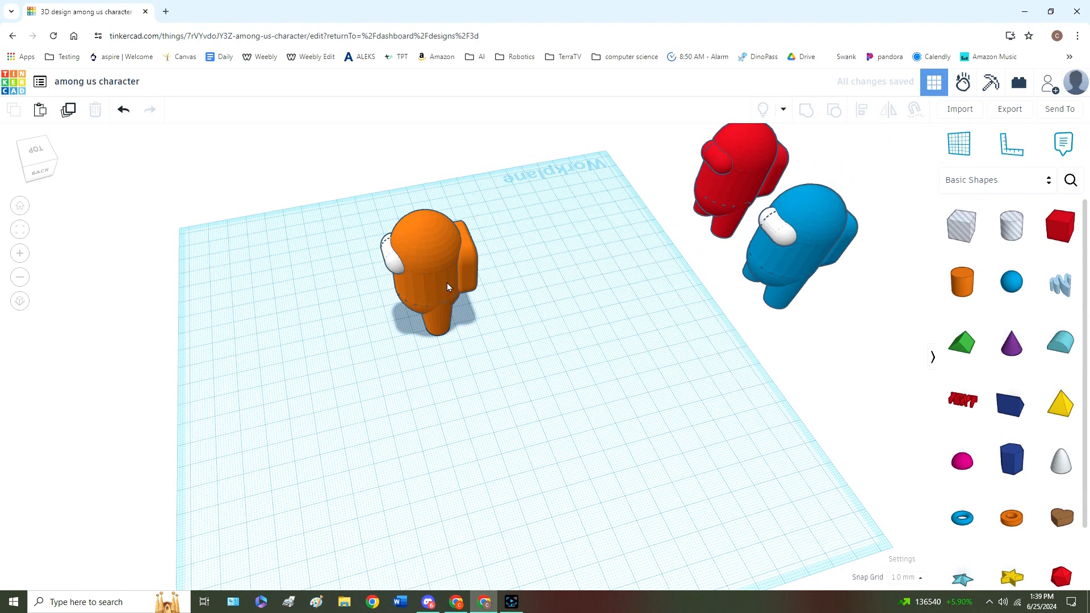
click(20, 206)
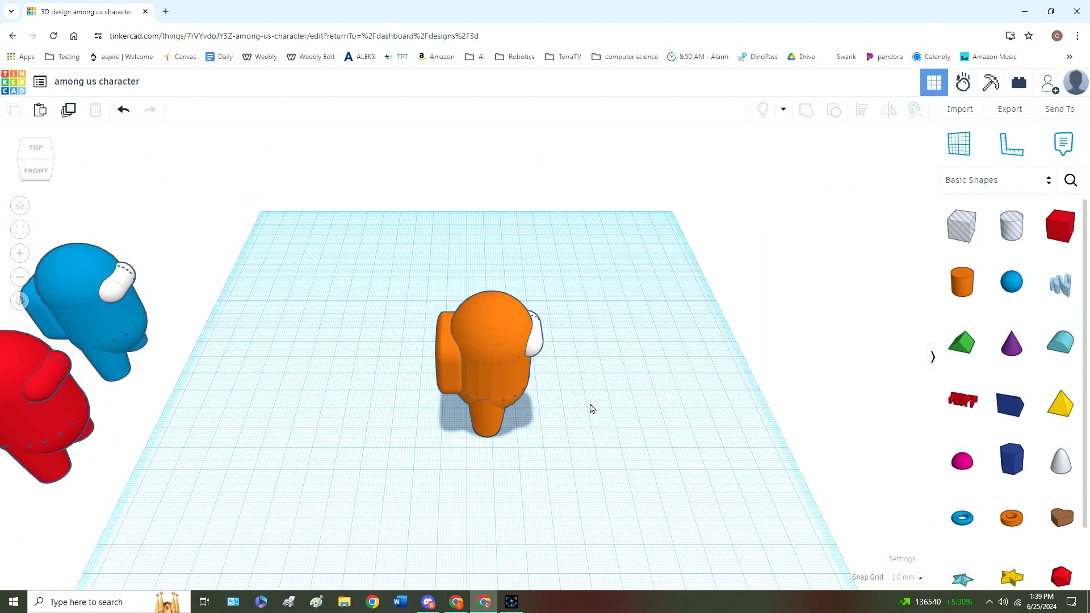
mouse_move(561, 411)
right_down()
mouse_move(568, 363)
mouse_move(559, 422)
right_up()
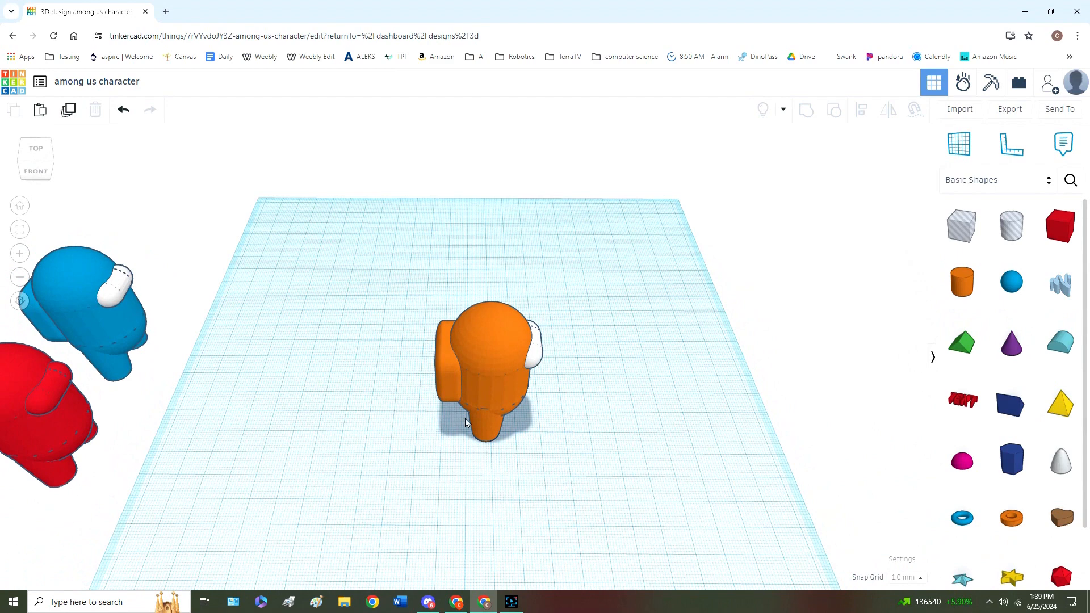